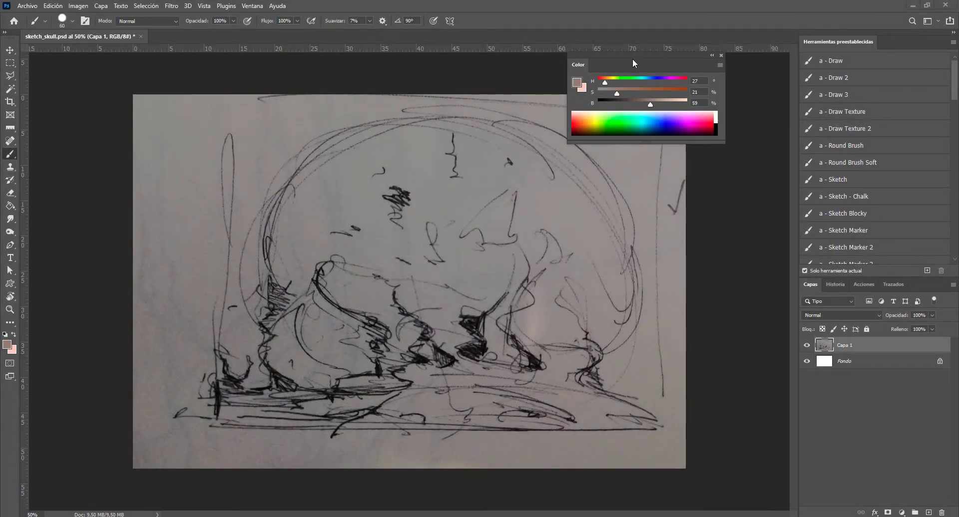
Brighten the skull sketch with Levels, moving the white input to about 185.
left_click_drag(633, 60, 684, 20)
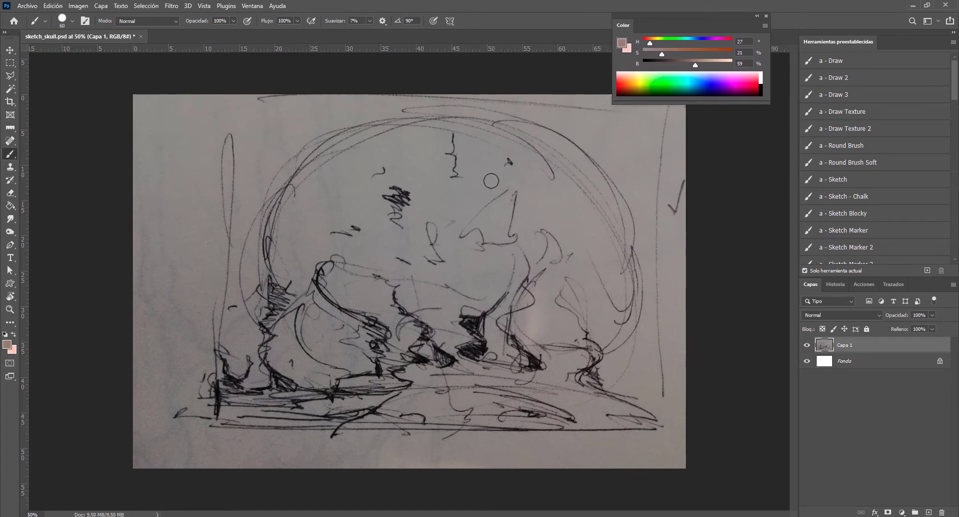
left_click(10, 50)
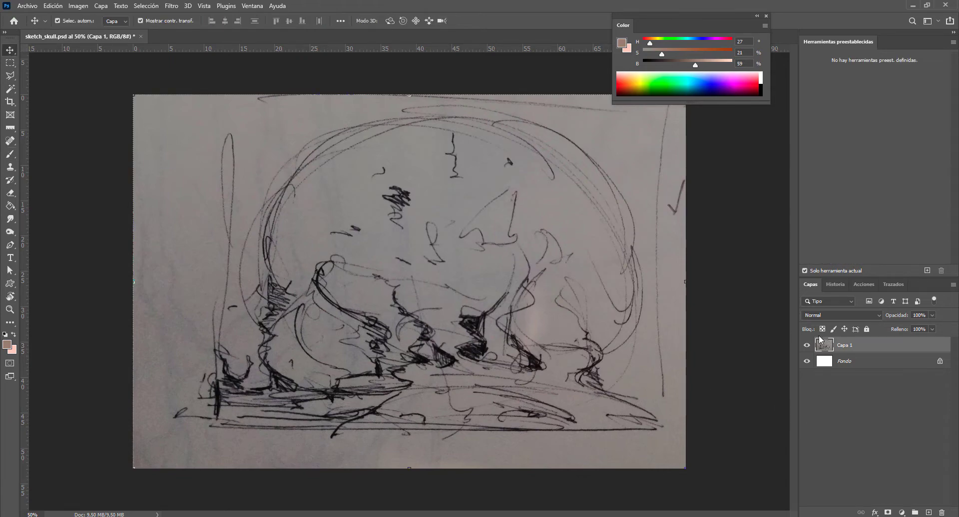
left_click(79, 6)
mouse_move(85, 31)
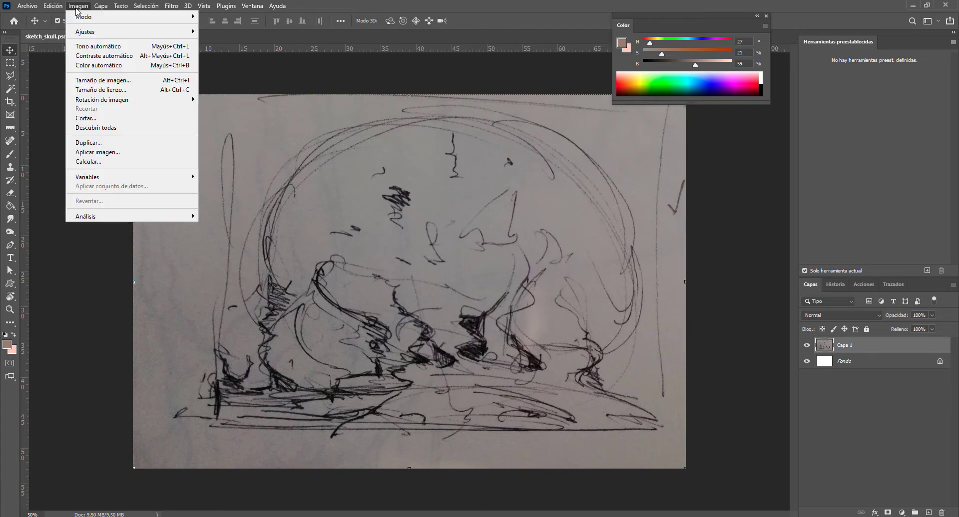
left_click(220, 42)
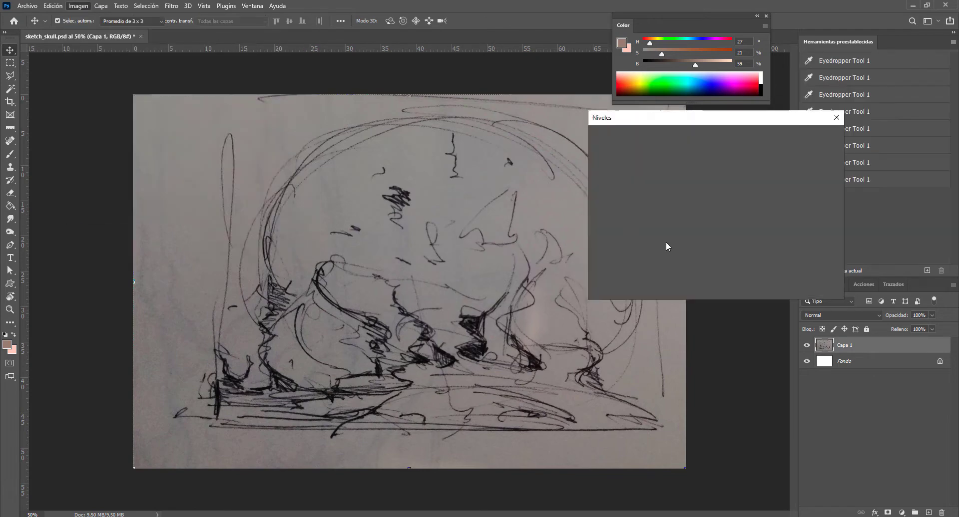
left_click_drag(728, 230, 693, 233)
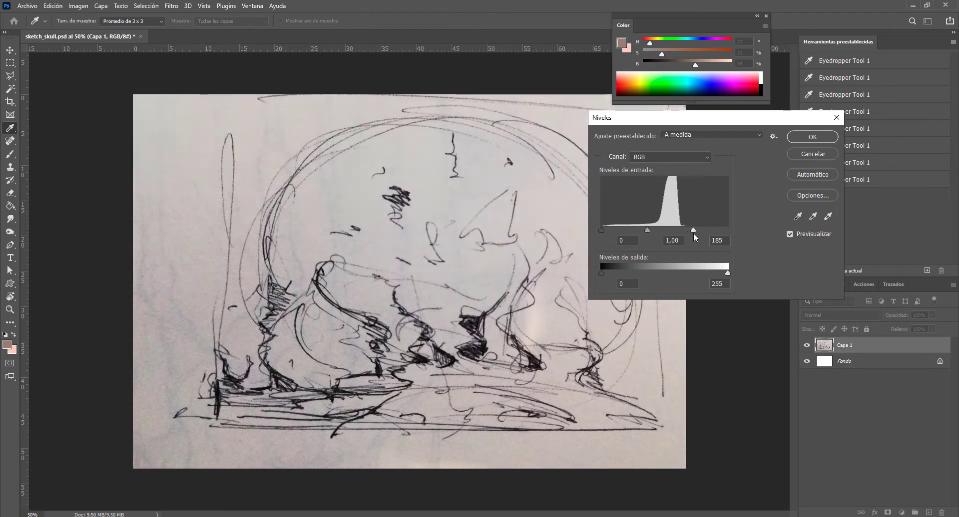
key("Return")
key("v")
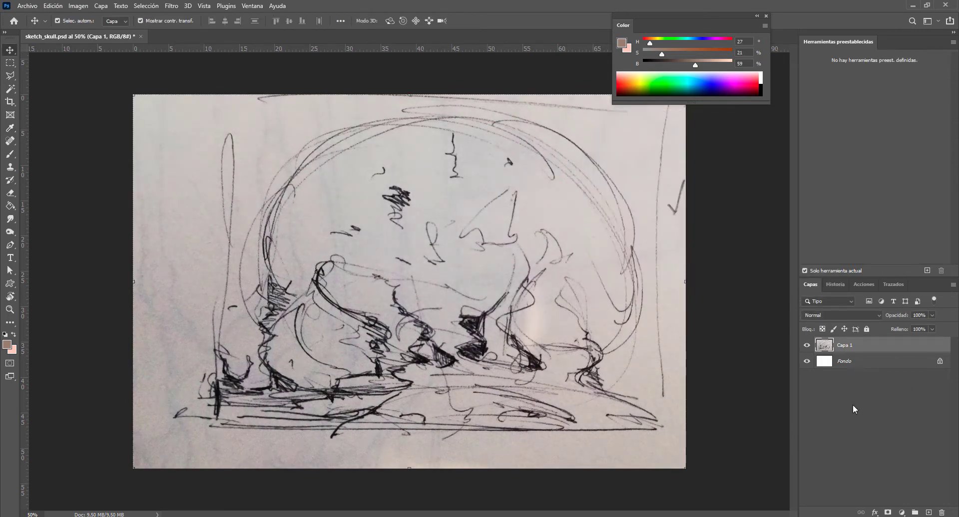
Add a layer beneath Capa 1 and fill it with a muted dark blue.
left_click(868, 362)
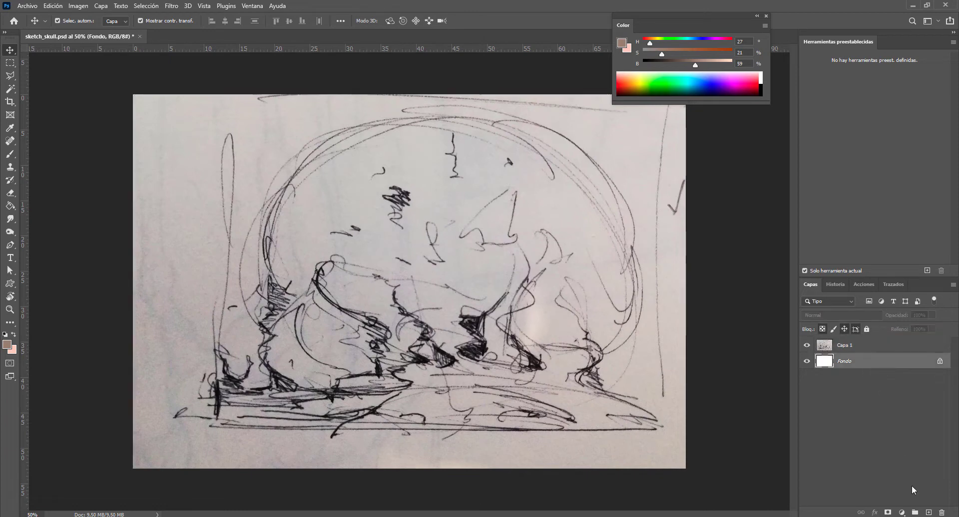
left_click(928, 513)
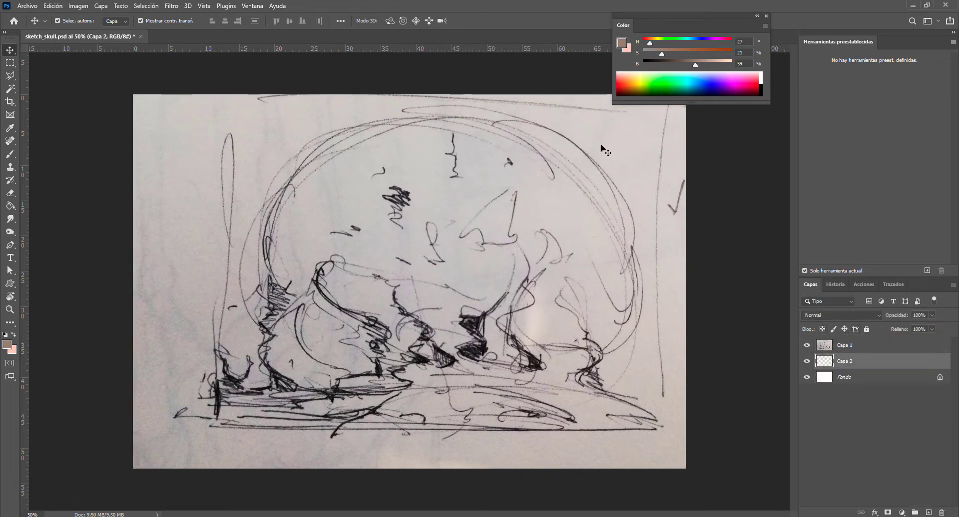
key("b")
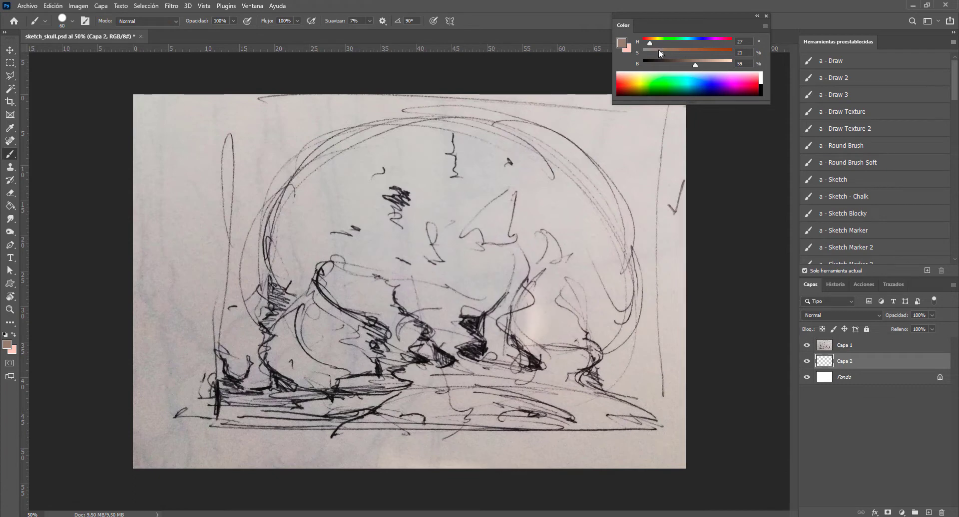
left_click(706, 76)
left_click_drag(700, 40, 677, 55)
left_click(698, 52)
left_click(10, 205)
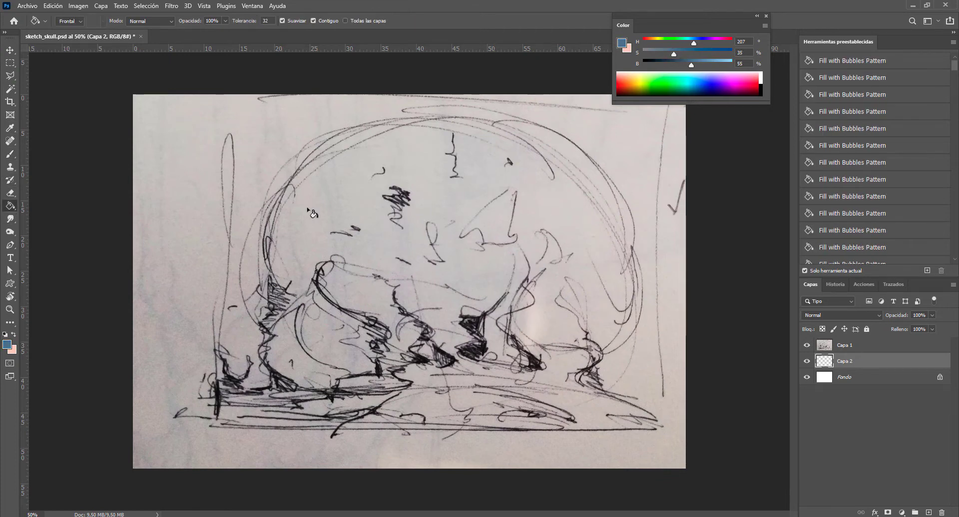
left_click(456, 203)
Set Capa 1 to Multiplicar and merge it with the blue layer into one.
left_click(844, 345)
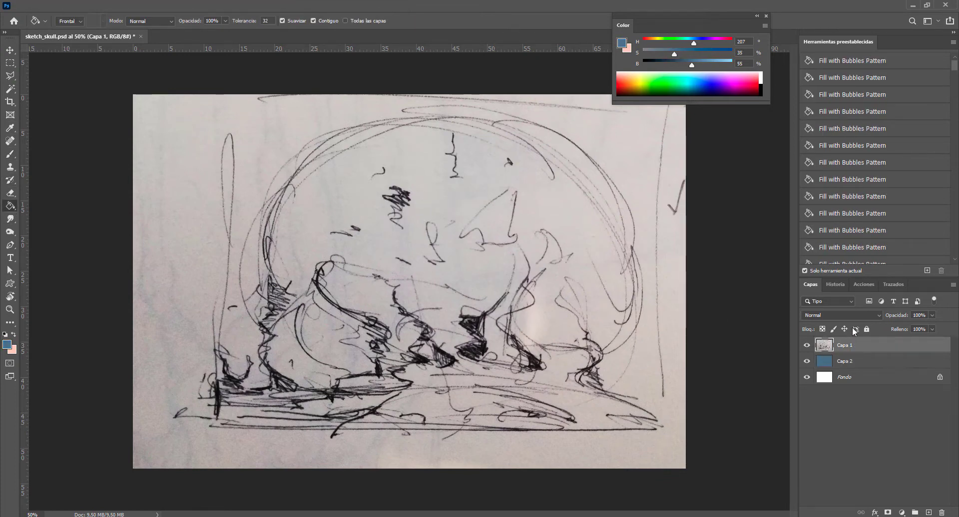
left_click(841, 315)
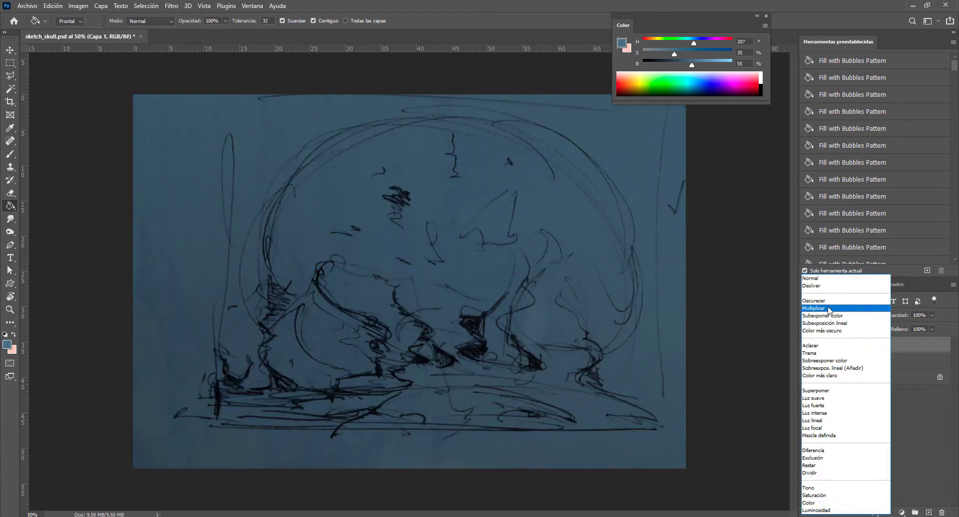
left_click(829, 309)
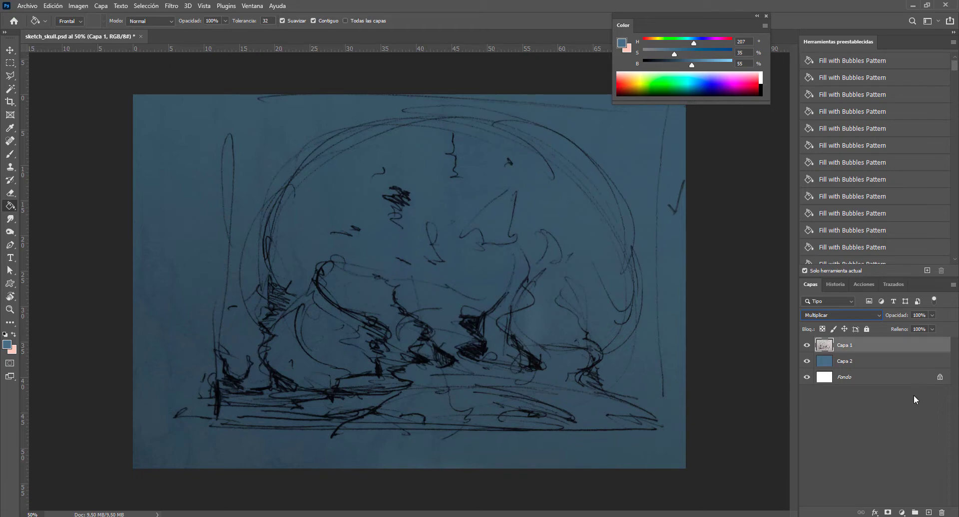
left_click(846, 360, "ctrl")
right_click(848, 361)
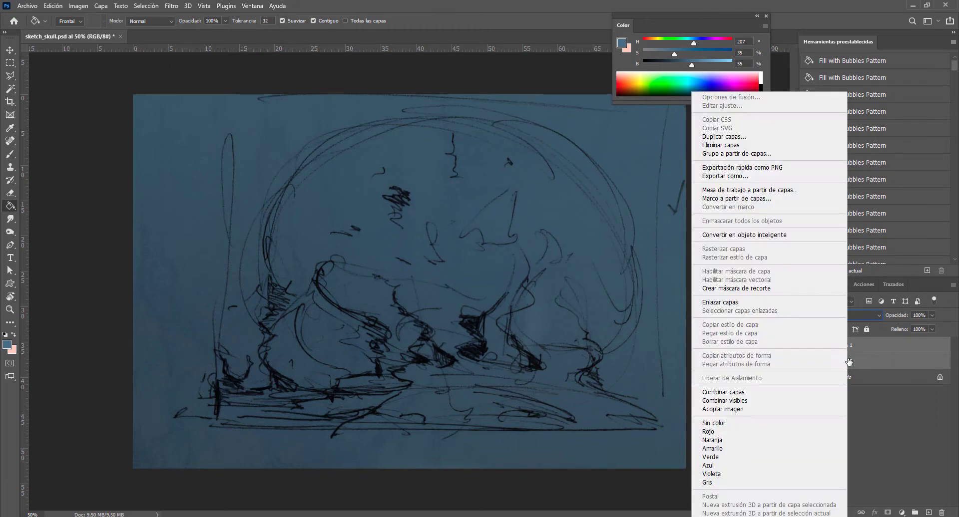
left_click(740, 393)
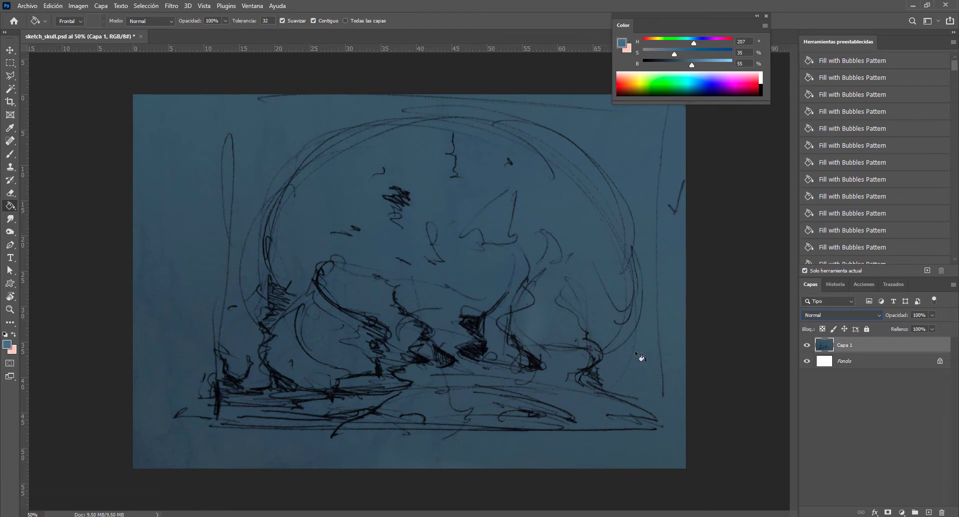
Add a new empty layer above Capa 1, undoing a stray blue fill and test stroke.
left_click(927, 513)
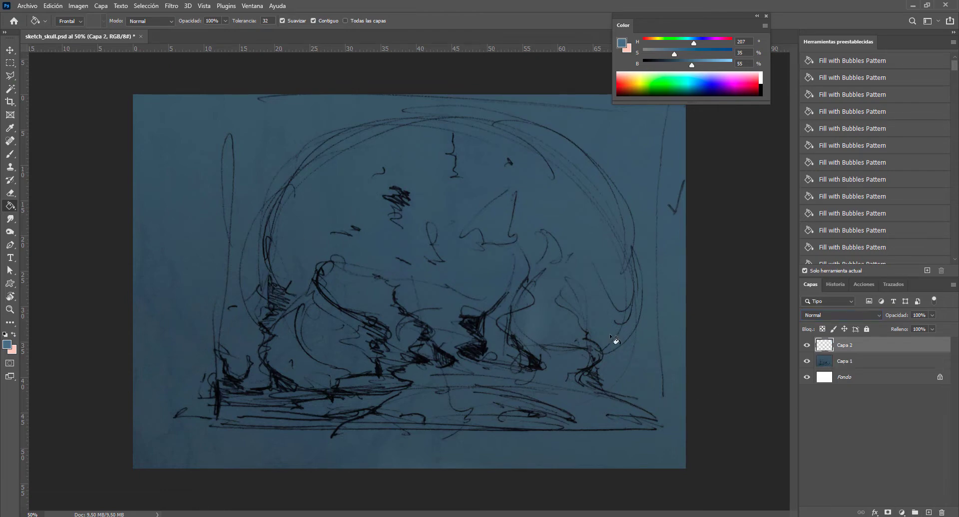
left_click(495, 234)
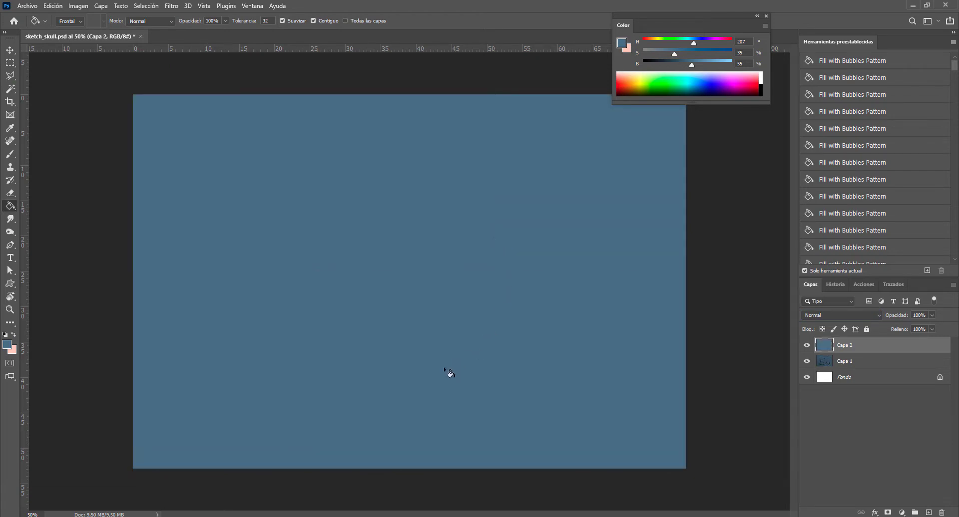
key("ctrl+z")
key("b")
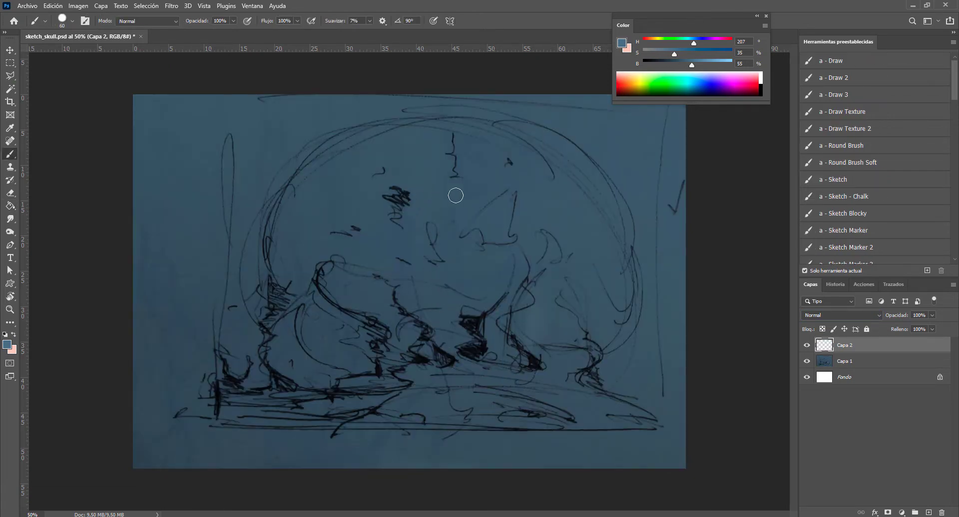
left_click_drag(614, 235, 606, 272)
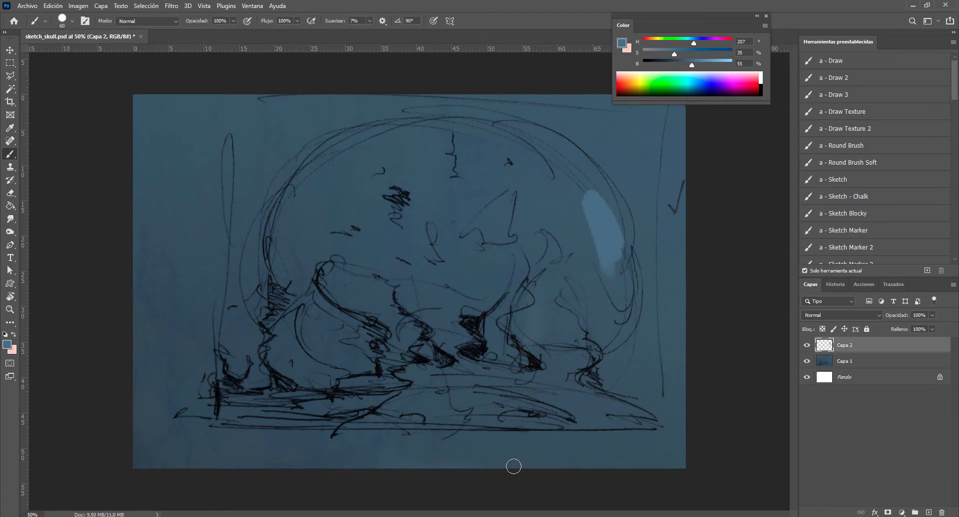
key("ctrl+z")
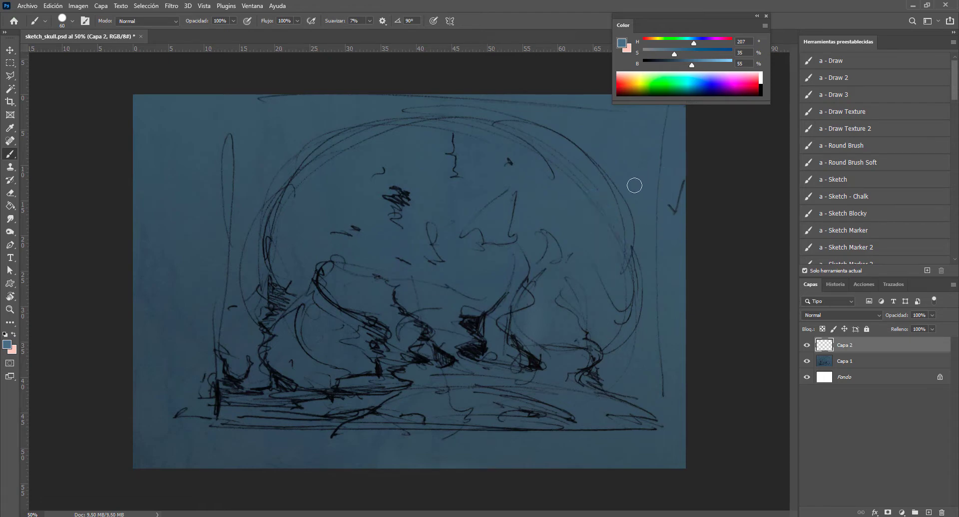
Mix a light tan and paint the skull's right edge, then cover it in brown.
left_click(658, 44)
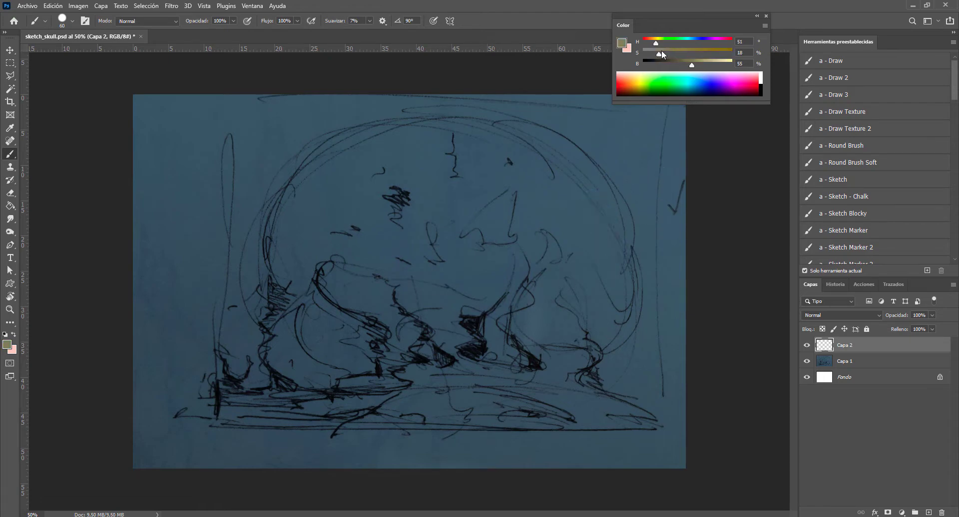
left_click(663, 53)
left_click(698, 64)
mouse_move(576, 167)
left_mouse_down()
mouse_move(615, 317)
mouse_move(604, 341)
left_mouse_up()
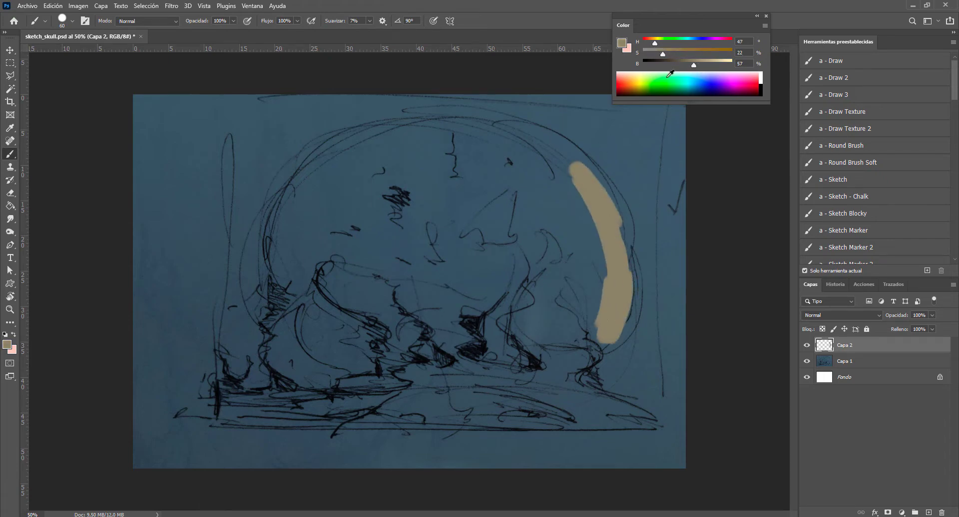
left_click_drag(692, 65, 682, 67)
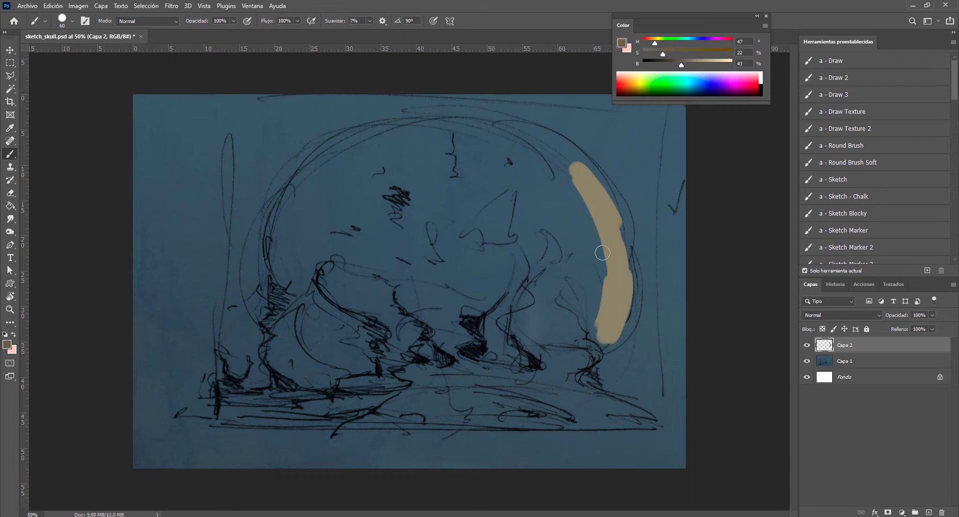
left_click_drag(594, 228, 607, 342)
mouse_move(622, 262)
left_mouse_down()
mouse_move(613, 330)
mouse_move(612, 247)
left_mouse_up()
left_click_drag(592, 317, 617, 214)
mouse_move(619, 260)
left_mouse_down()
mouse_move(549, 148)
mouse_move(585, 240)
left_mouse_up()
Block in the skull mass with a larger brush and start a deep brown left eye socket.
left_click_drag(514, 177, 590, 272)
key("bracketright")
key("bracketright")
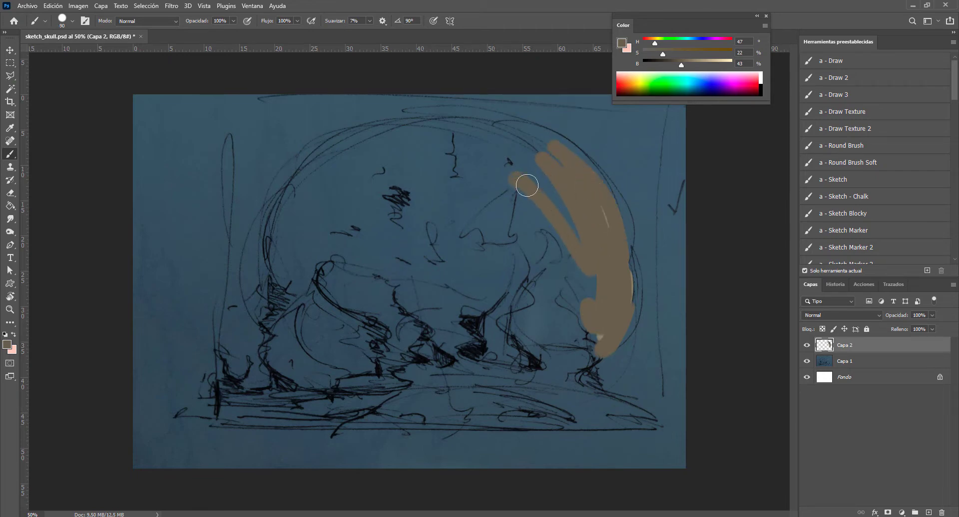
mouse_move(524, 182)
left_mouse_down()
mouse_move(568, 225)
mouse_move(449, 150)
mouse_move(409, 159)
mouse_move(436, 151)
mouse_move(471, 204)
mouse_move(428, 160)
mouse_move(300, 195)
left_mouse_up()
mouse_move(299, 196)
left_mouse_down()
mouse_move(424, 135)
mouse_move(383, 131)
mouse_move(361, 165)
mouse_move(382, 176)
mouse_move(343, 196)
mouse_move(398, 225)
left_mouse_up()
key("bracketright")
key("bracketright")
mouse_move(388, 193)
left_mouse_down()
mouse_move(433, 270)
mouse_move(358, 236)
mouse_move(336, 256)
mouse_move(371, 282)
mouse_move(393, 256)
mouse_move(445, 321)
mouse_move(475, 293)
mouse_move(535, 301)
mouse_move(585, 339)
mouse_move(576, 265)
mouse_move(524, 248)
mouse_move(548, 248)
mouse_move(534, 243)
mouse_move(516, 314)
mouse_move(511, 263)
mouse_move(507, 306)
mouse_move(534, 329)
left_mouse_up()
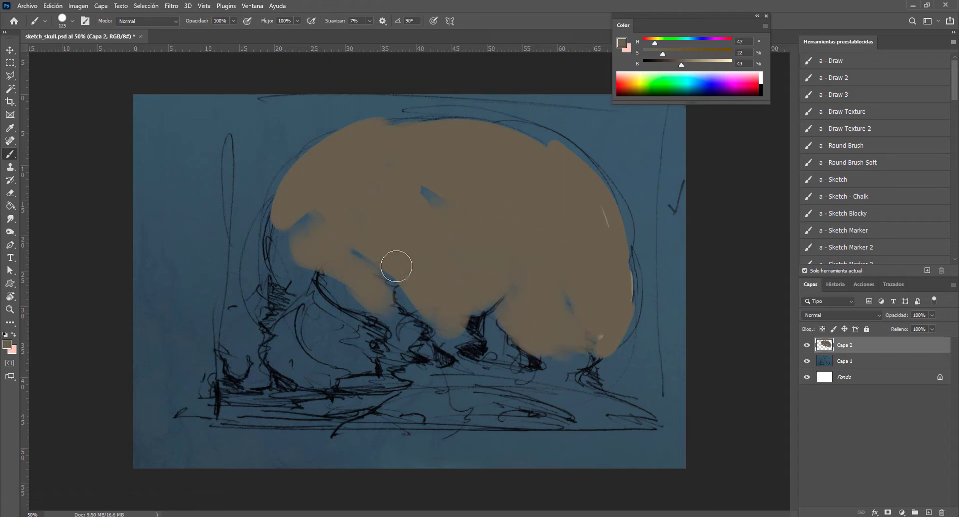
mouse_move(355, 310)
left_mouse_down()
mouse_move(316, 293)
mouse_move(295, 266)
mouse_move(282, 216)
mouse_move(293, 274)
mouse_move(324, 314)
mouse_move(299, 334)
mouse_move(271, 328)
mouse_move(321, 355)
mouse_move(297, 365)
left_mouse_up()
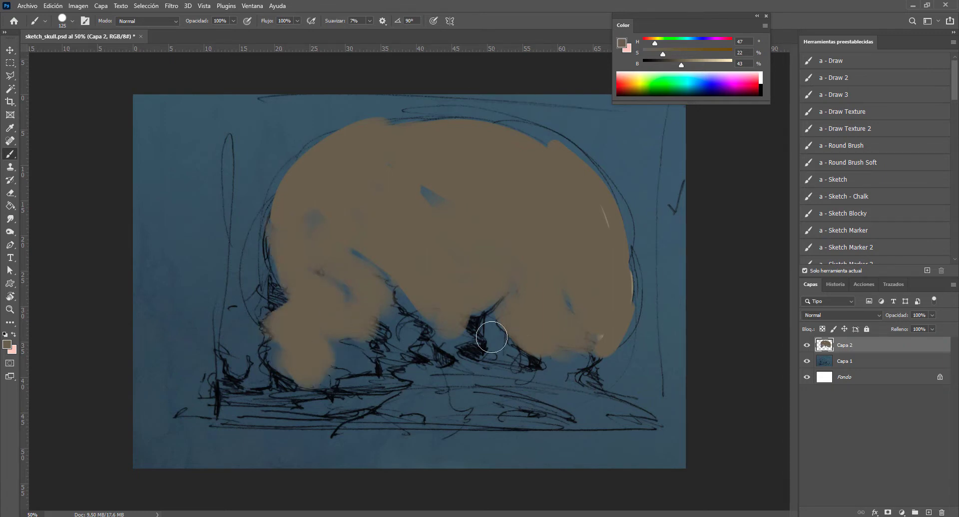
left_click_drag(678, 70, 666, 72)
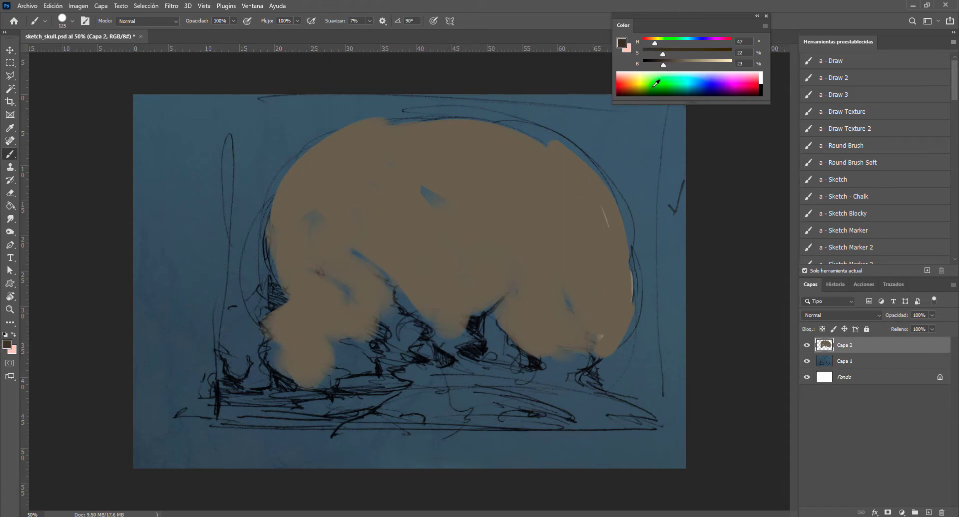
mouse_move(316, 237)
left_mouse_down()
mouse_move(321, 280)
mouse_move(300, 265)
mouse_move(313, 274)
mouse_move(295, 240)
mouse_move(326, 284)
mouse_move(321, 221)
left_mouse_up()
Trim the eye socket with tan and repaint it in dark brown into a sharper shape.
left_click(342, 220, "alt")
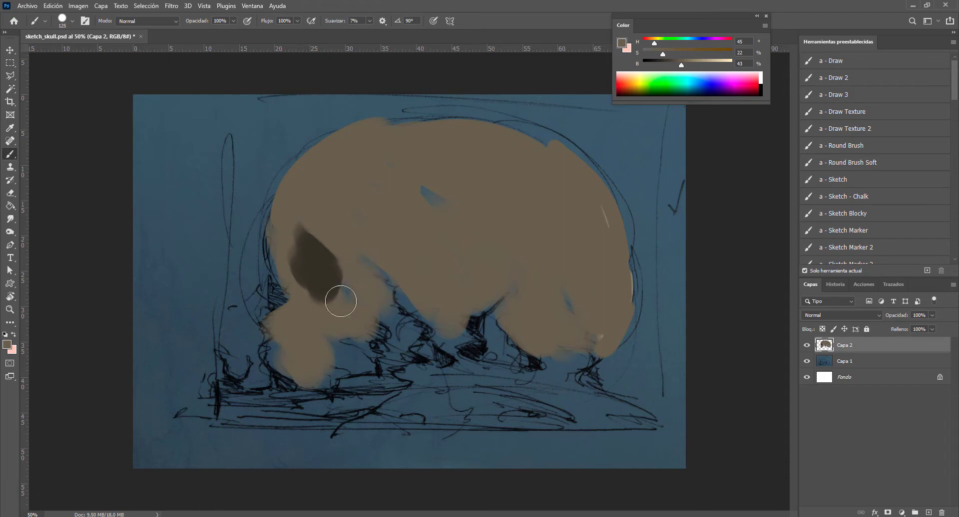
left_click_drag(340, 301, 356, 277)
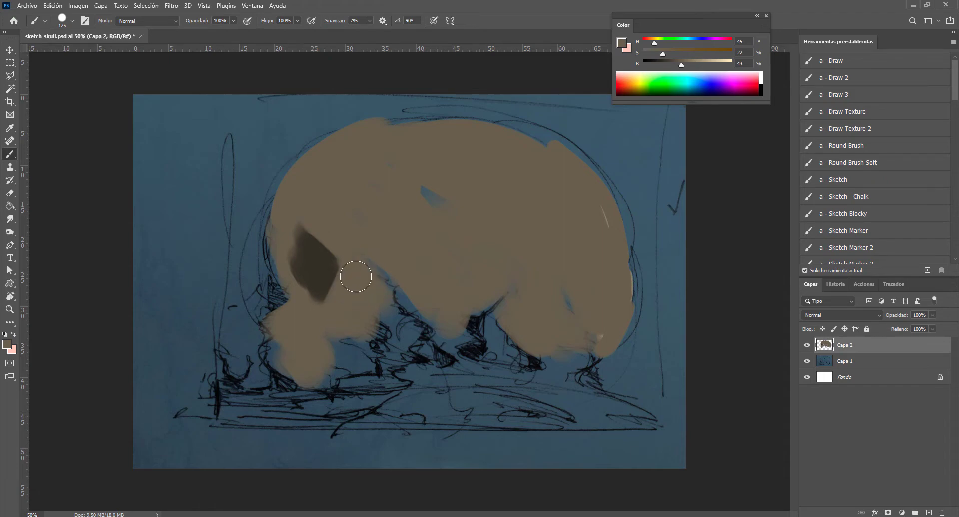
left_click_drag(321, 316, 300, 316)
mouse_move(306, 231)
left_mouse_down()
mouse_move(314, 222)
mouse_move(293, 246)
mouse_move(302, 227)
mouse_move(334, 232)
left_mouse_up()
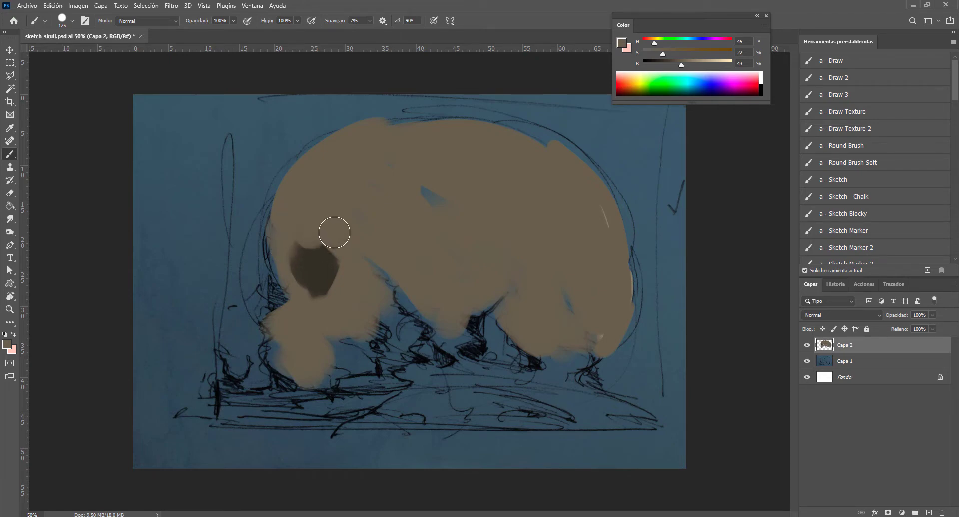
left_click(316, 262, "alt")
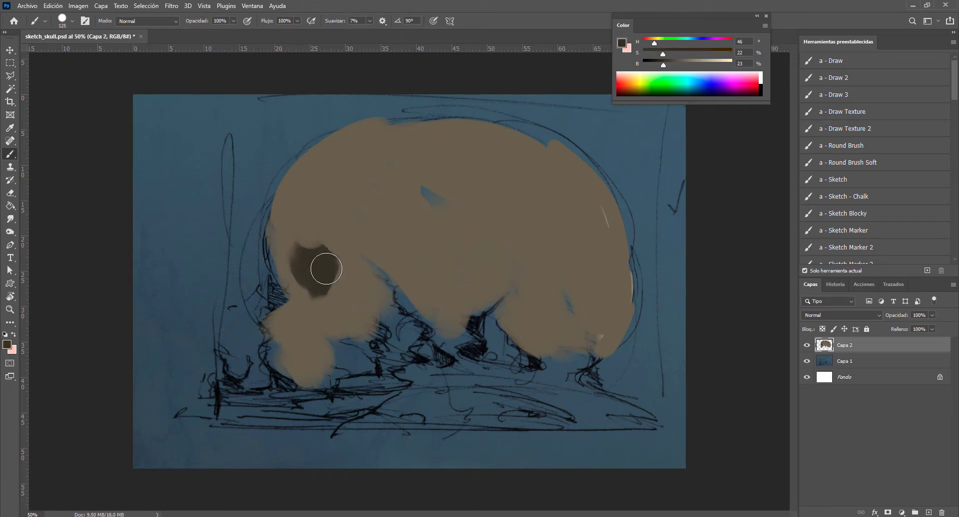
left_click_drag(326, 268, 311, 244)
key("bracketleft")
key("bracketleft")
key("bracketleft")
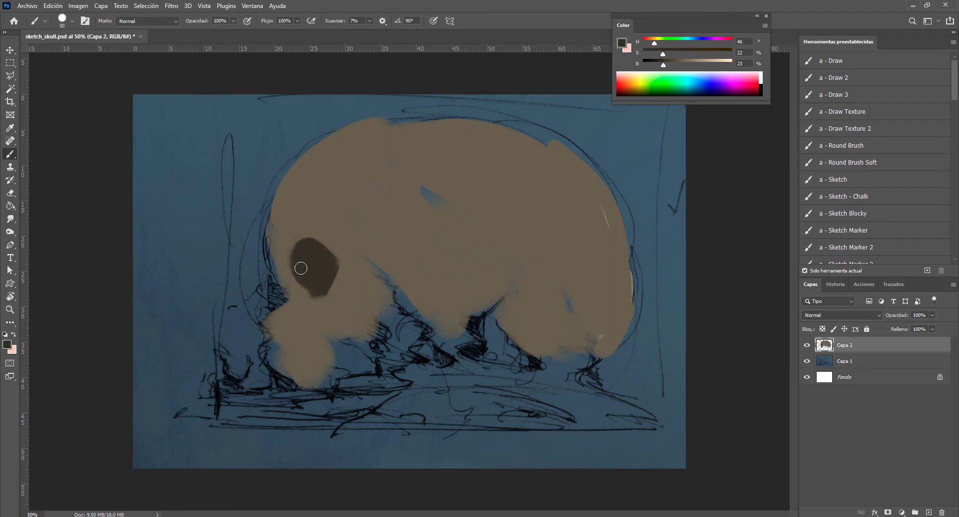
Fill out the skull's left edge over the nose in tan, undoing a stray socket stroke.
left_click(294, 239, "alt")
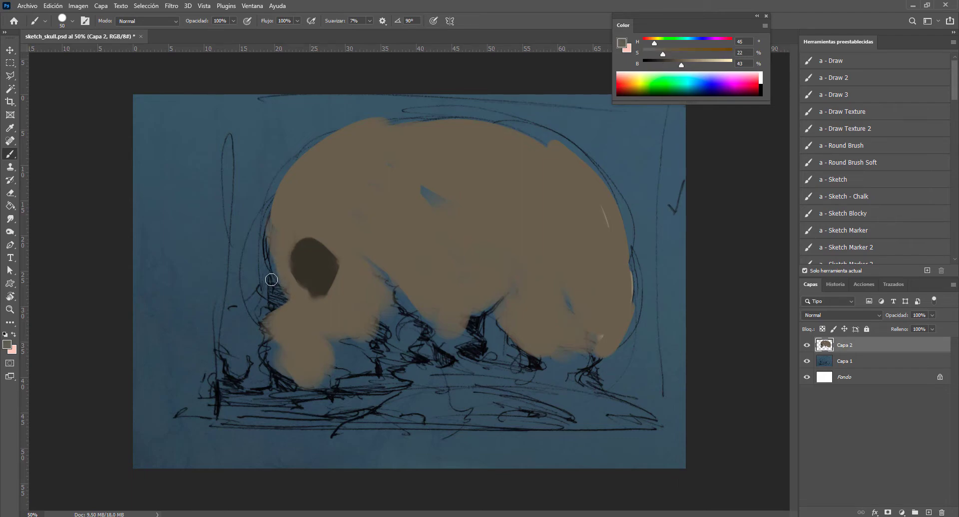
mouse_move(271, 280)
left_mouse_down()
mouse_move(263, 283)
mouse_move(283, 307)
mouse_move(265, 274)
mouse_move(278, 305)
left_mouse_up()
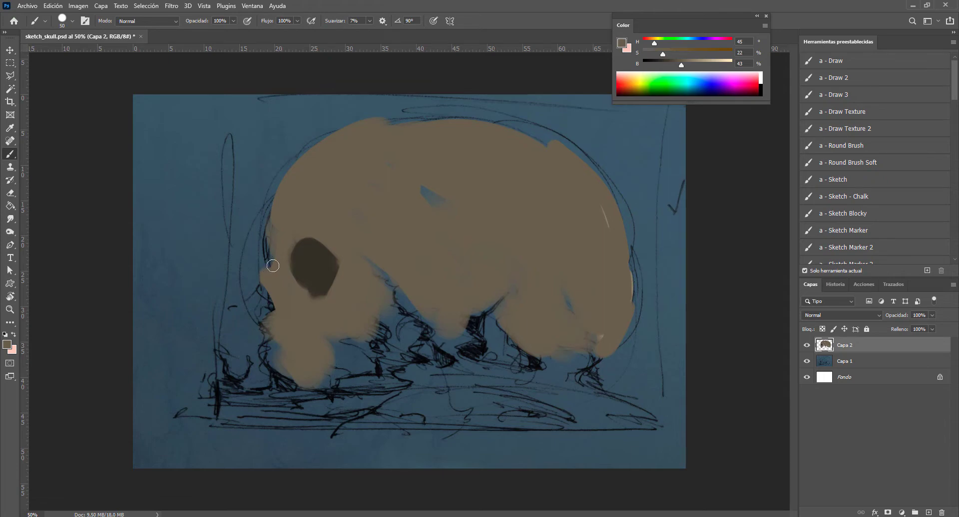
mouse_move(279, 258)
left_mouse_down()
mouse_move(266, 250)
mouse_move(275, 229)
mouse_move(266, 245)
left_mouse_up()
left_click(308, 259, "alt")
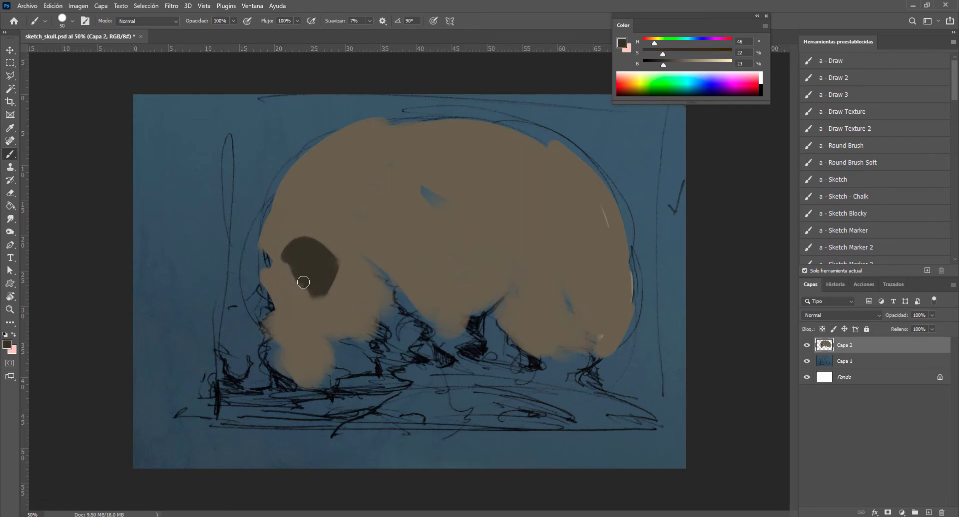
left_click_drag(304, 289, 308, 298)
key("ctrl+z")
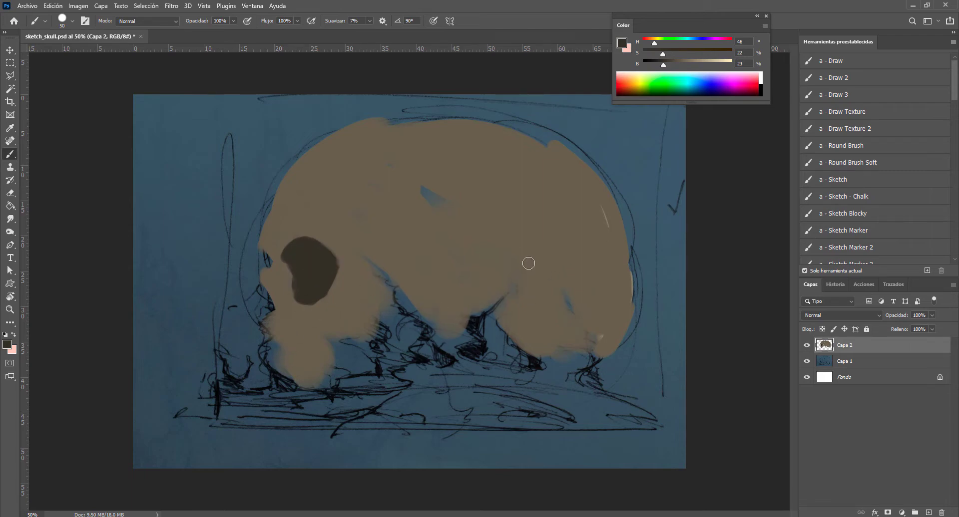
Shade the skull's lower half with a slightly darker brown using a larger brush.
left_click(545, 252, "alt")
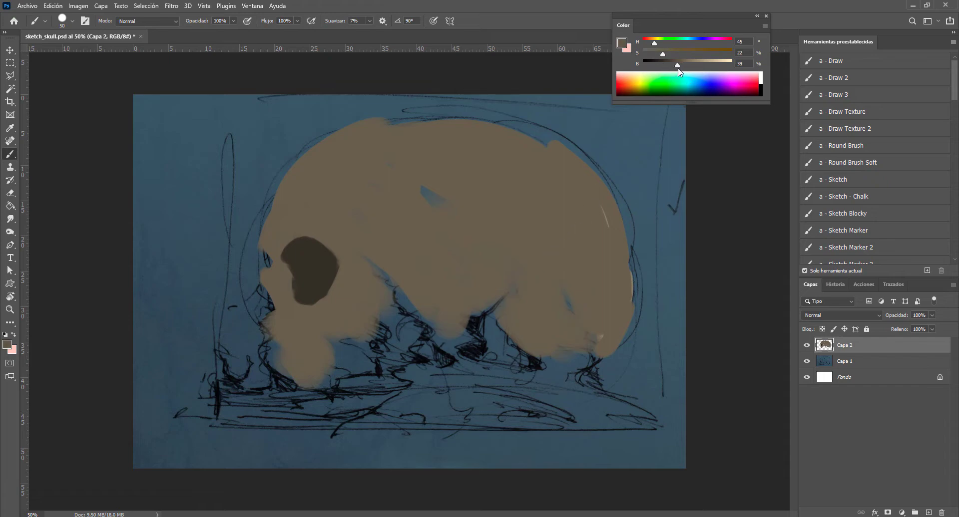
left_click_drag(678, 68, 671, 67)
key("bracketright")
key("bracketright")
key("bracketright")
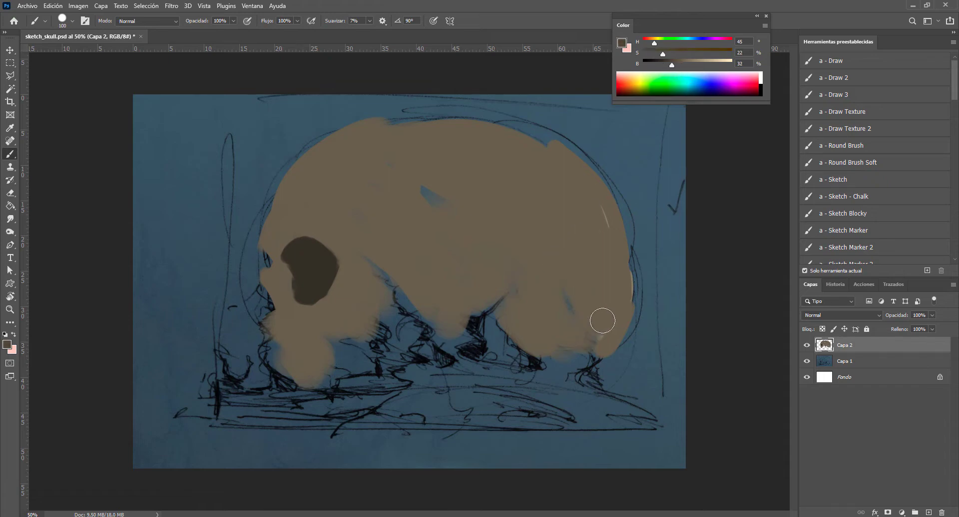
mouse_move(582, 338)
left_mouse_down()
mouse_move(538, 366)
mouse_move(568, 327)
mouse_move(497, 334)
mouse_move(588, 312)
mouse_move(604, 265)
mouse_move(584, 289)
mouse_move(601, 274)
mouse_move(522, 298)
mouse_move(606, 304)
mouse_move(415, 297)
mouse_move(417, 278)
mouse_move(456, 261)
mouse_move(407, 253)
mouse_move(521, 273)
mouse_move(409, 276)
mouse_move(391, 245)
mouse_move(321, 347)
mouse_move(308, 340)
mouse_move(307, 365)
mouse_move(293, 353)
mouse_move(315, 391)
mouse_move(288, 356)
mouse_move(282, 323)
left_mouse_up()
Paint sampled tan over the jaw's left edge with a smaller brush.
left_click(285, 328, "alt")
key("bracketright")
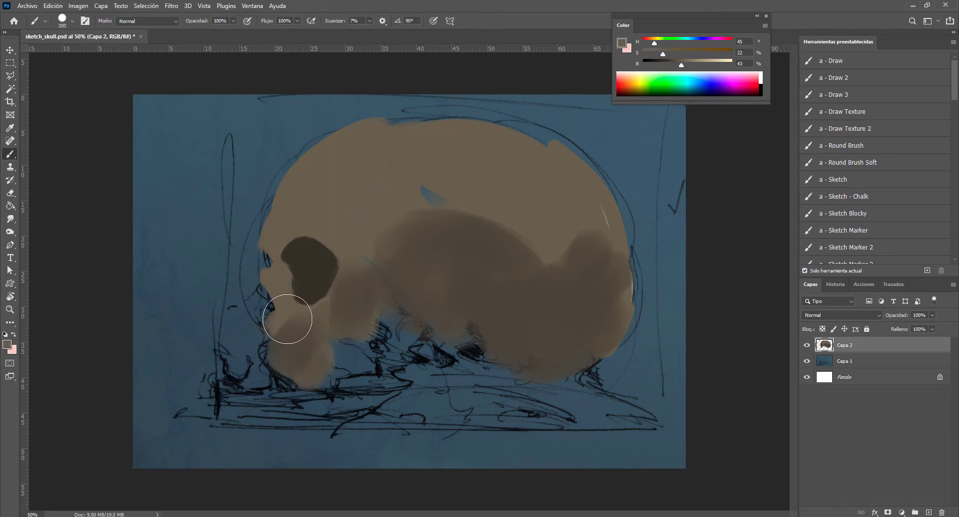
key("bracketleft")
key("bracketleft")
key("bracketleft")
key("bracketleft")
key("bracketleft")
key("bracketleft")
key("bracketleft")
key("bracketleft")
key("bracketleft")
mouse_move(275, 343)
left_mouse_down()
mouse_move(282, 352)
mouse_move(294, 322)
mouse_move(278, 365)
left_mouse_up()
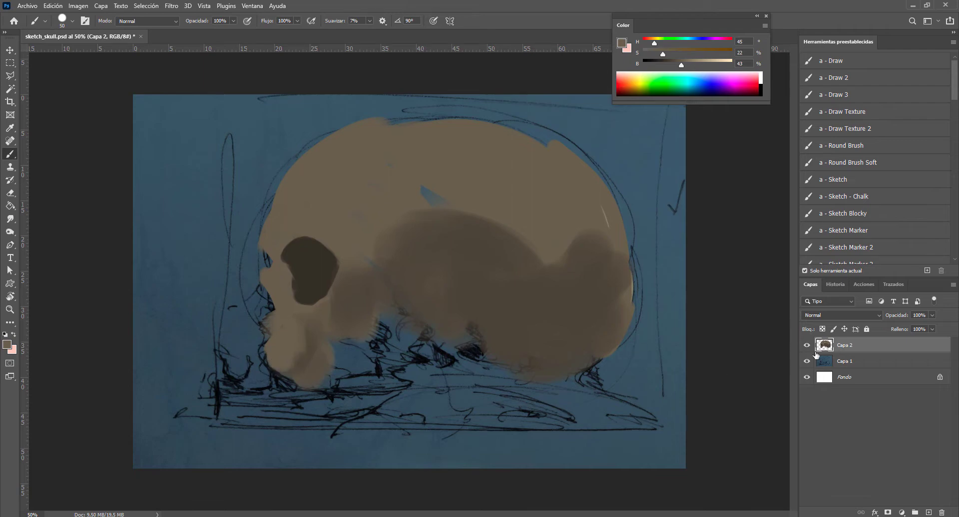
Add Capa 3 above Capa 1 and paint light-blue sky at the skull's upper right.
left_click(846, 368)
left_click(928, 513)
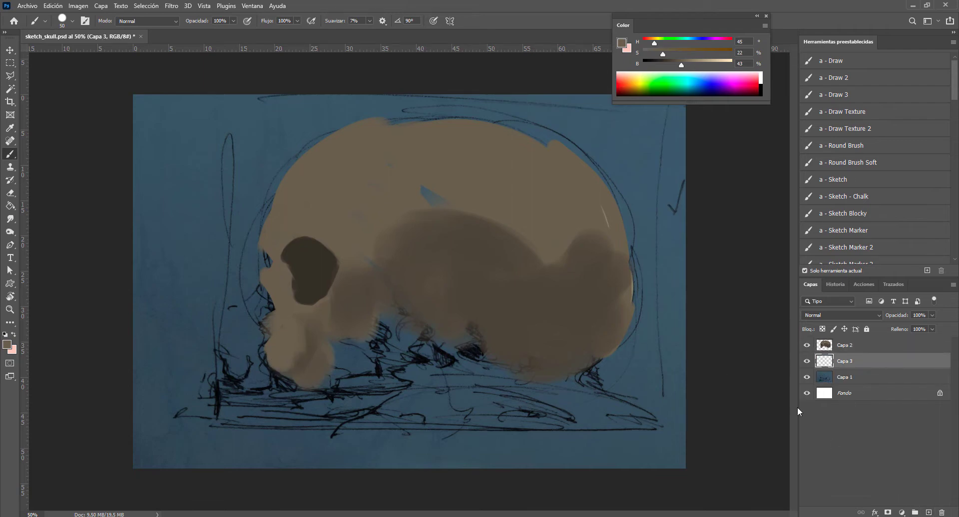
left_click(692, 89)
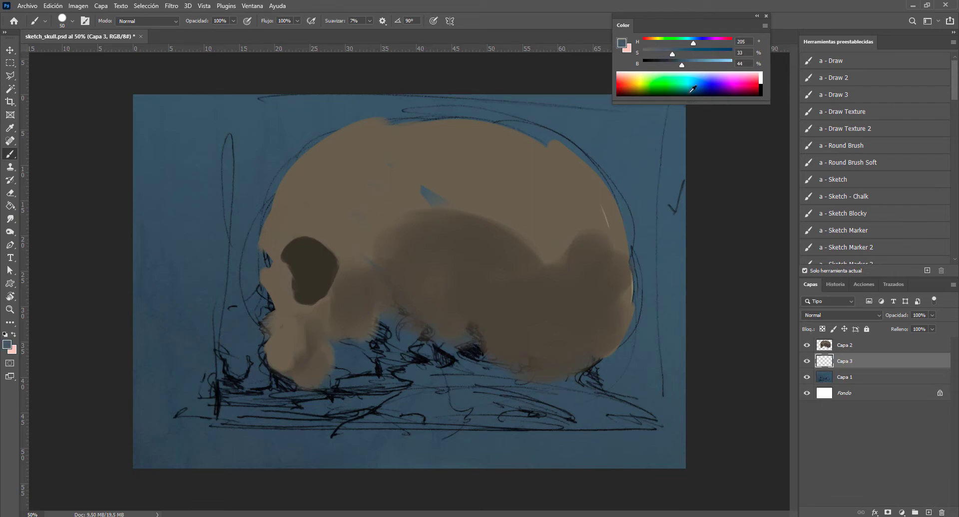
left_click_drag(687, 68, 705, 67)
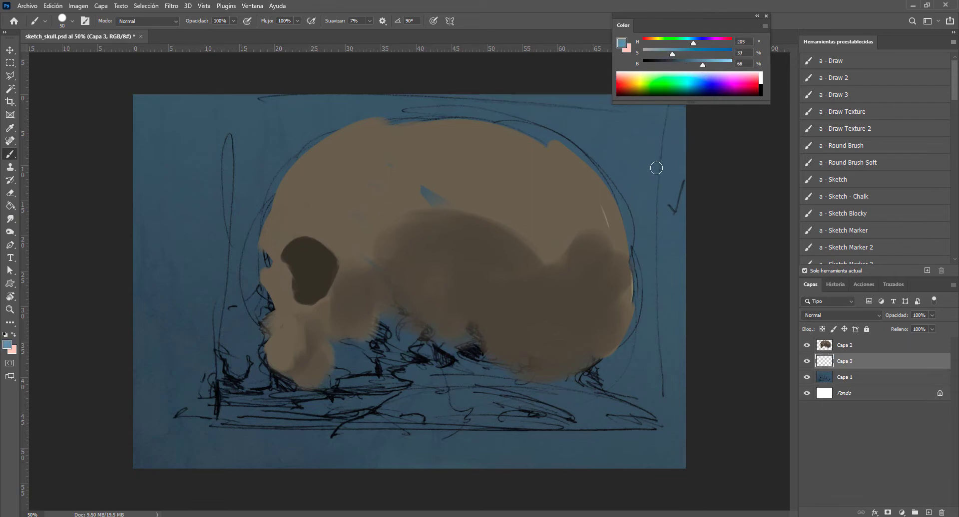
key("bracketright")
key("bracketright")
key("bracketright")
mouse_move(705, 187)
left_mouse_down()
mouse_move(606, 182)
mouse_move(642, 176)
mouse_move(604, 177)
mouse_move(633, 156)
left_mouse_up()
key("bracketright")
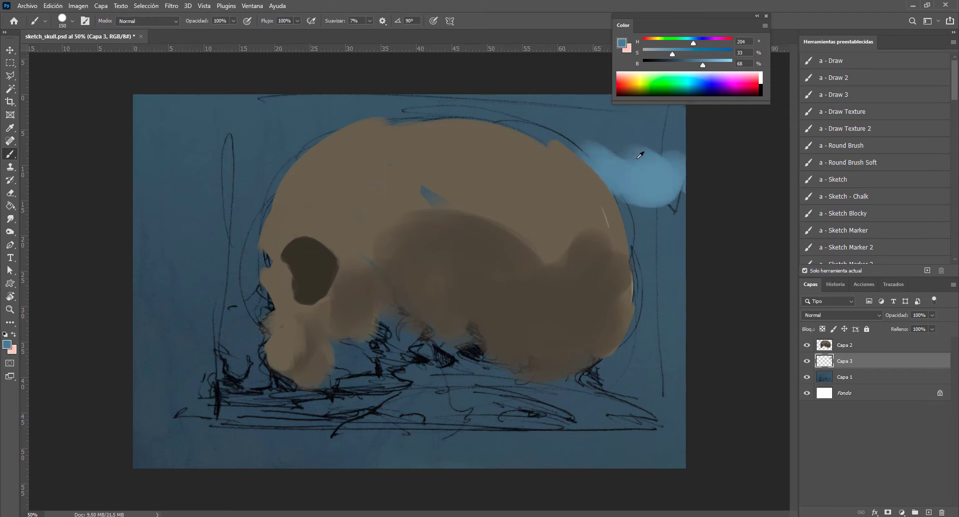
Extend soft blue sky streaks along the skull's top, left side, jaw and right side.
left_click(635, 160, "alt")
left_click_drag(635, 159, 506, 147)
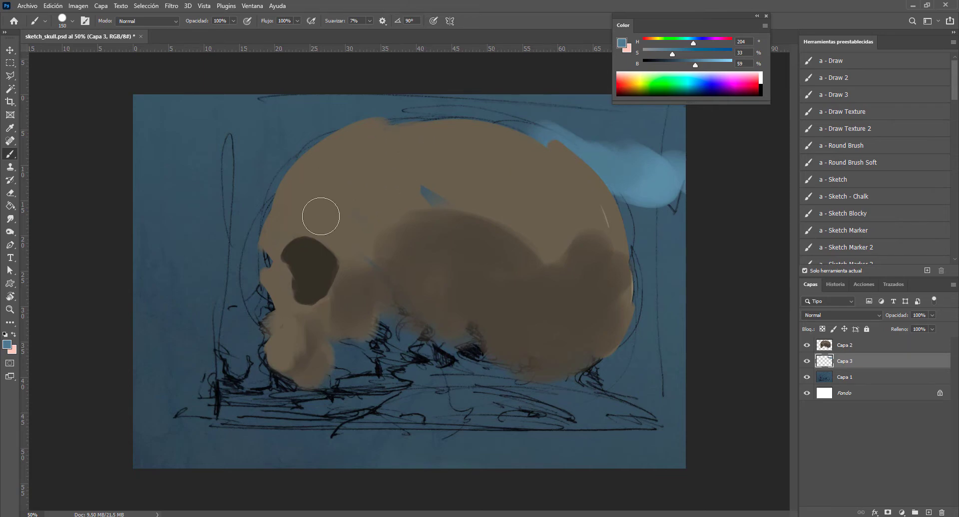
mouse_move(265, 210)
left_mouse_down()
mouse_move(289, 310)
mouse_move(255, 327)
left_mouse_up()
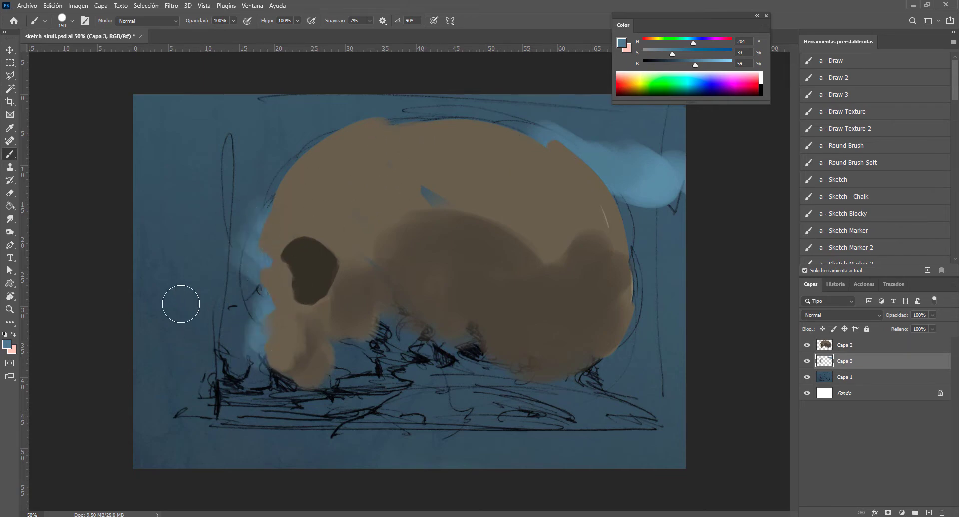
mouse_move(180, 302)
left_mouse_down()
mouse_move(180, 287)
mouse_move(214, 336)
mouse_move(162, 319)
mouse_move(278, 343)
left_mouse_up()
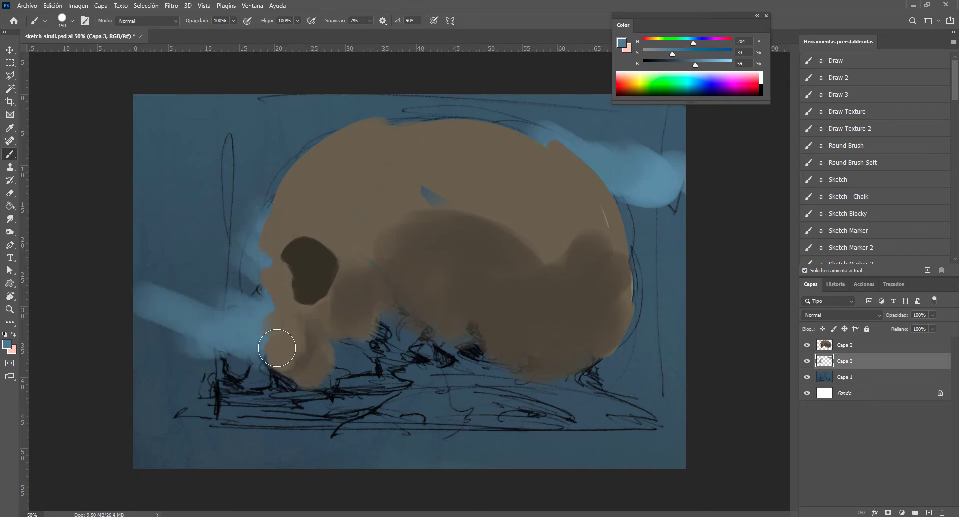
mouse_move(674, 357)
left_mouse_down()
mouse_move(642, 364)
mouse_move(638, 383)
mouse_move(659, 390)
mouse_move(655, 357)
left_mouse_up()
left_click_drag(644, 282, 686, 323)
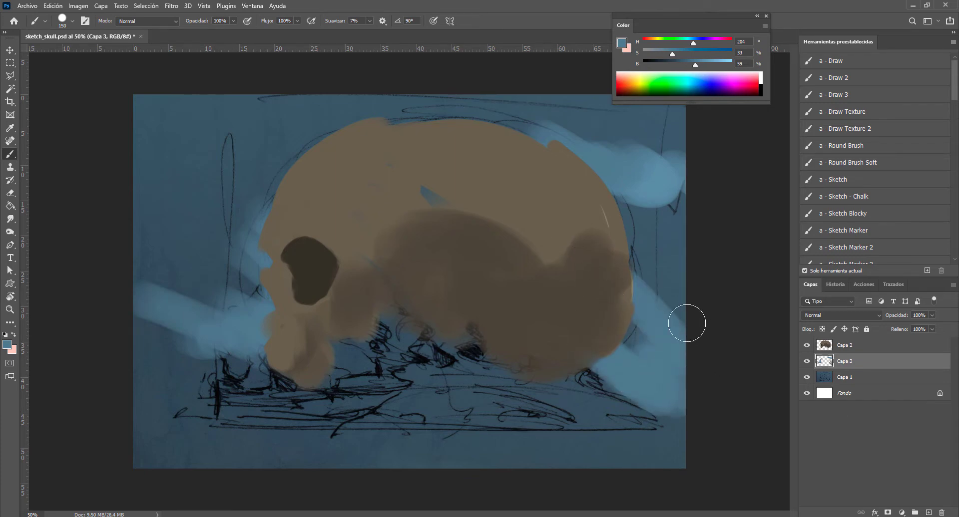
left_click_drag(256, 195, 195, 181)
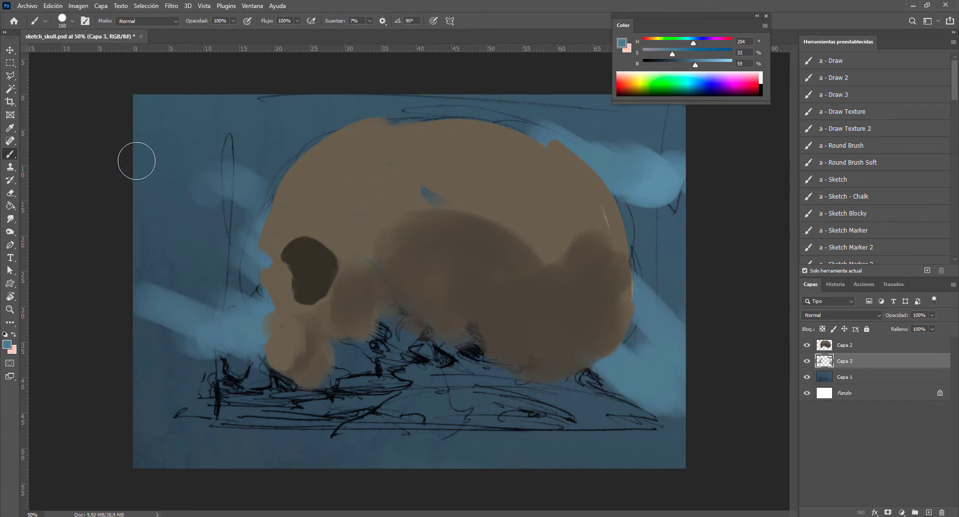
mouse_move(137, 158)
left_mouse_down()
mouse_move(225, 195)
mouse_move(217, 205)
mouse_move(183, 191)
mouse_move(249, 215)
left_mouse_up()
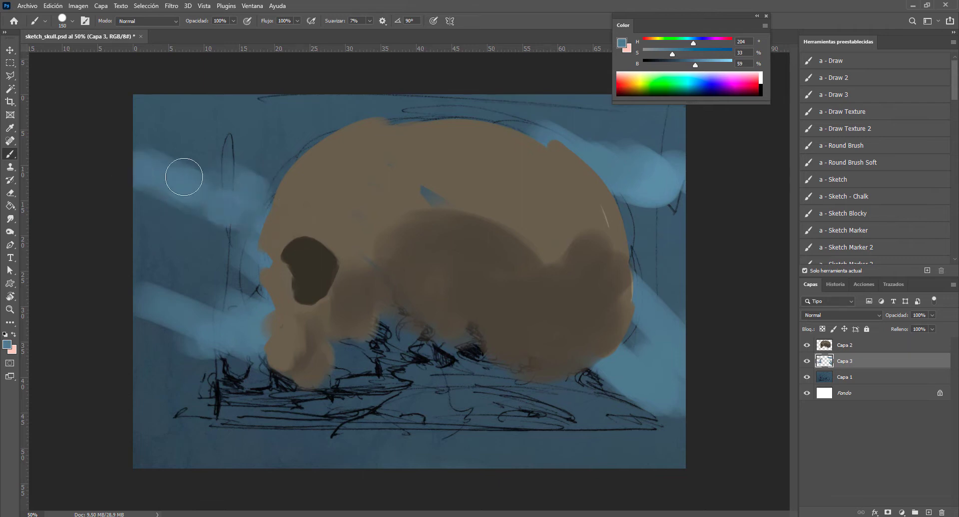
Cover the sketch line on the skull's right edge with sampled brown.
left_click(594, 207, "alt")
key("bracketleft")
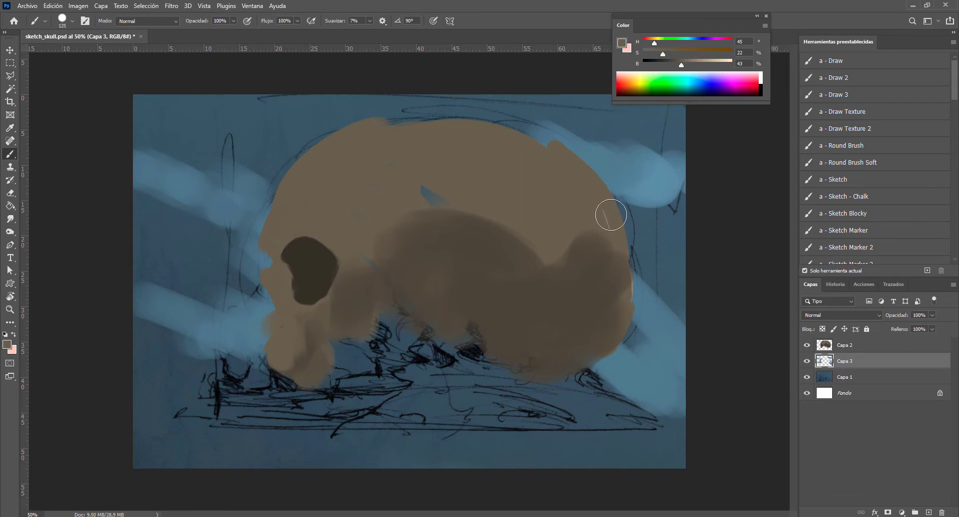
key("bracketleft")
key("bracketleft")
key("bracketleft")
key("bracketleft")
mouse_move(630, 268)
left_mouse_down()
mouse_move(621, 227)
mouse_move(594, 180)
left_mouse_up()
left_click(642, 175, "alt")
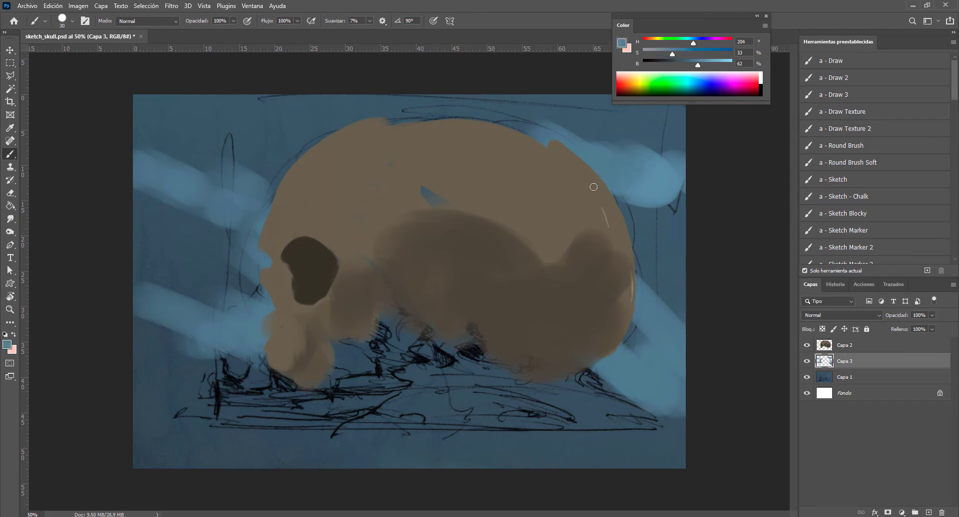
On Capa 2 at lowered opacity, add a faint blue rim on the skull's lower right.
left_click(841, 345)
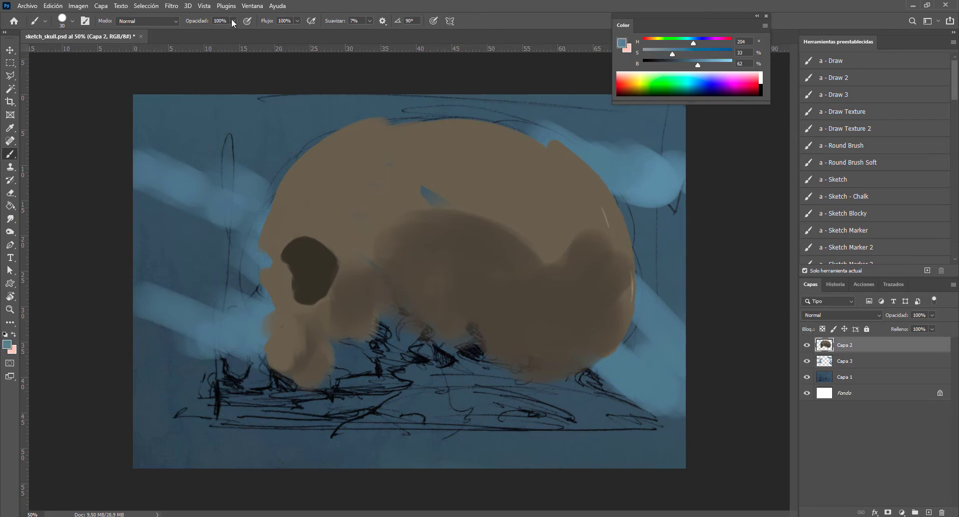
mouse_move(233, 22)
left_mouse_down()
mouse_move(224, 45)
mouse_move(202, 32)
left_mouse_up()
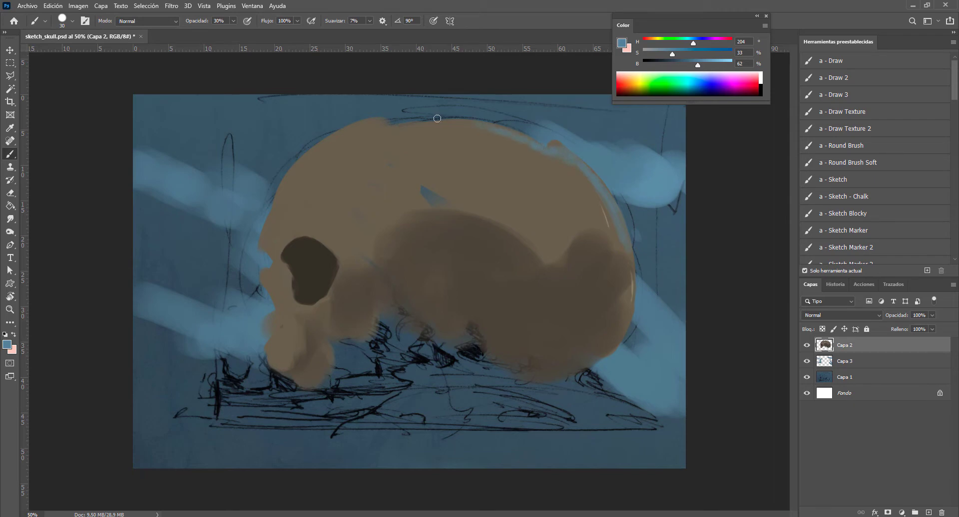
left_click_drag(623, 300, 613, 334)
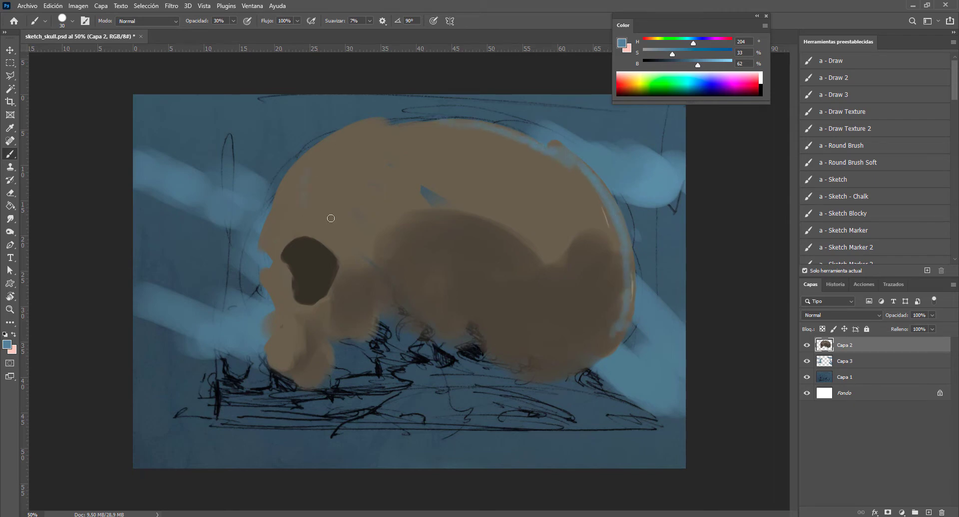
Brush lighter warm tan highlights across the skull's top and cheekbone.
left_click(365, 194, "alt")
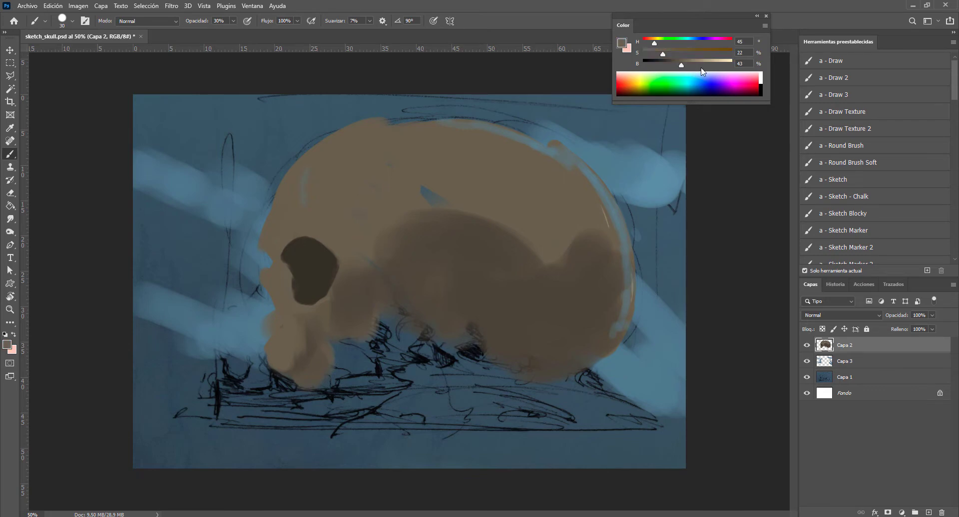
mouse_move(683, 66)
left_mouse_down()
mouse_move(691, 66)
mouse_move(669, 54)
mouse_move(698, 66)
left_mouse_up()
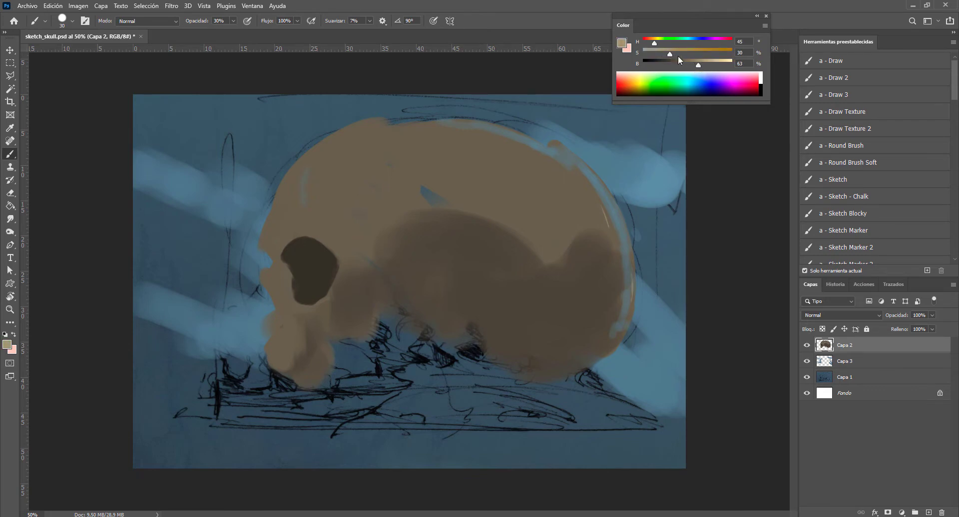
left_click_drag(654, 44, 652, 44)
left_click_drag(297, 185, 340, 164)
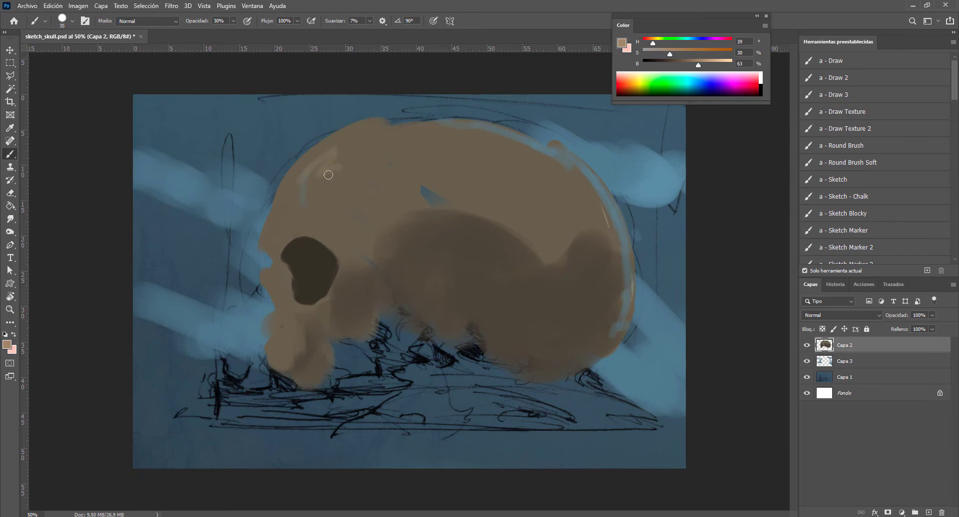
key("bracketright")
key("bracketright")
key("bracketright")
key("bracketright")
mouse_move(366, 144)
left_mouse_down()
mouse_move(420, 154)
mouse_move(336, 154)
mouse_move(331, 161)
mouse_move(371, 154)
mouse_move(408, 180)
mouse_move(336, 227)
mouse_move(298, 235)
mouse_move(368, 272)
mouse_move(281, 340)
left_mouse_up()
mouse_move(507, 188)
left_mouse_down()
mouse_move(567, 278)
mouse_move(383, 194)
mouse_move(498, 176)
left_mouse_up()
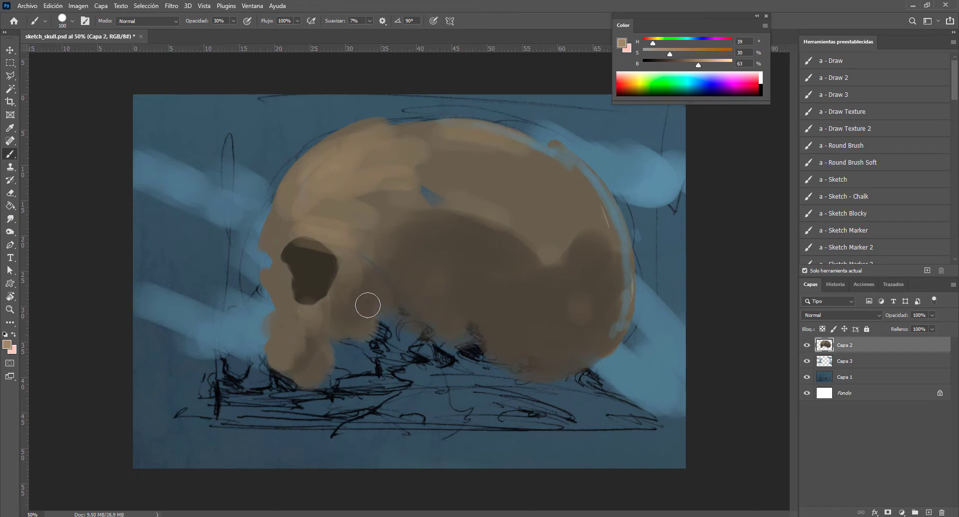
mouse_move(368, 323)
left_mouse_down()
mouse_move(402, 298)
mouse_move(439, 312)
left_mouse_up()
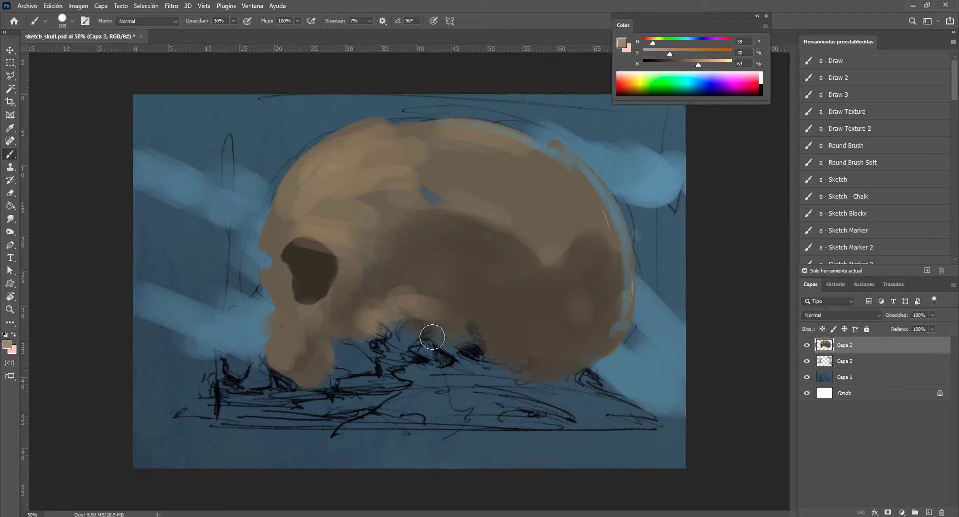
Sample dark blues from the painting, briefly try Smudge, and shrink the brush to 35.
left_click(428, 392, "alt")
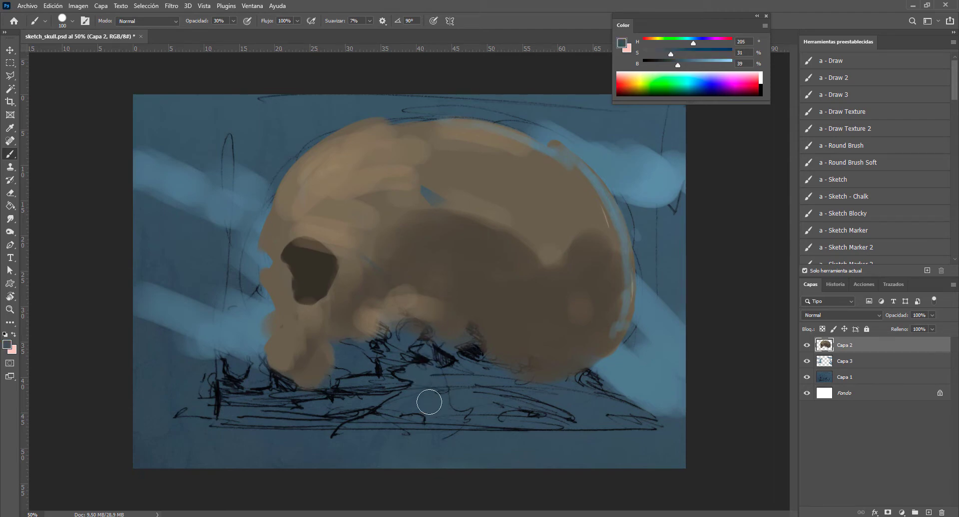
left_click(681, 73)
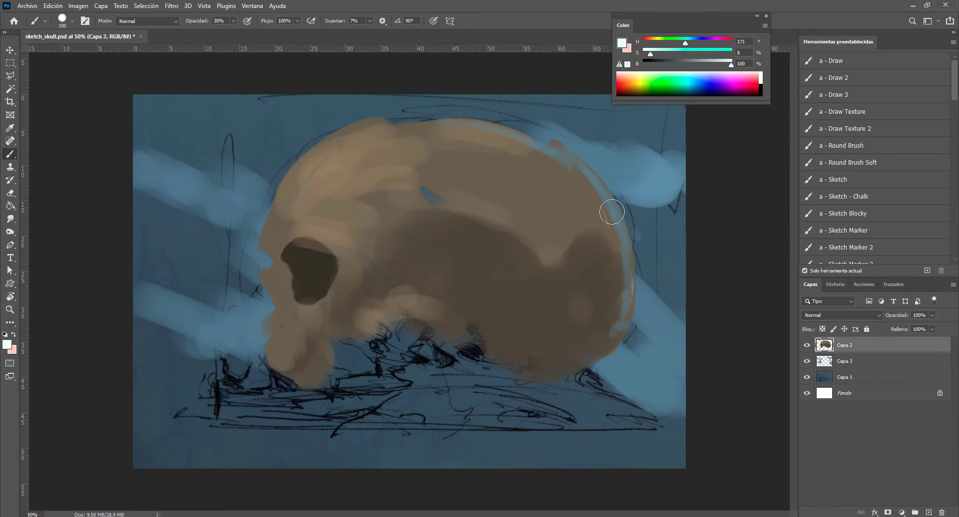
key("r")
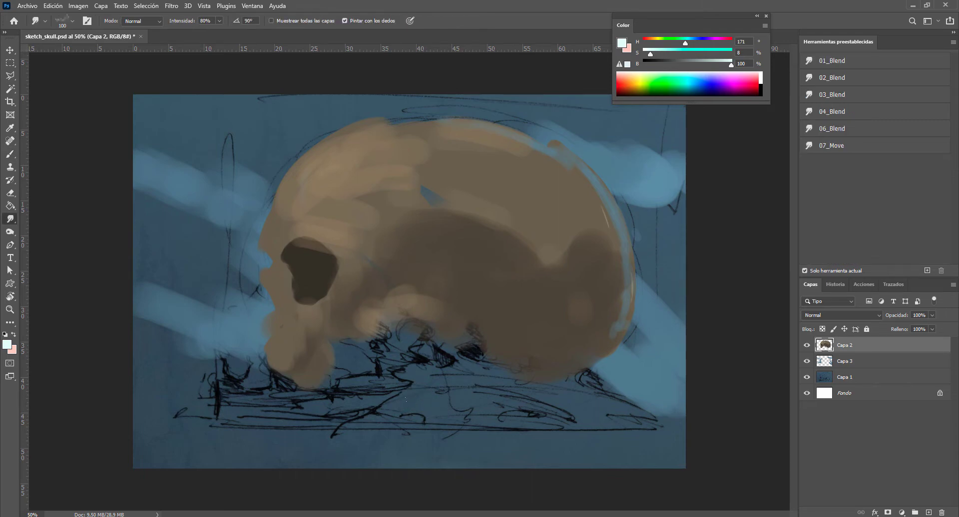
key("b")
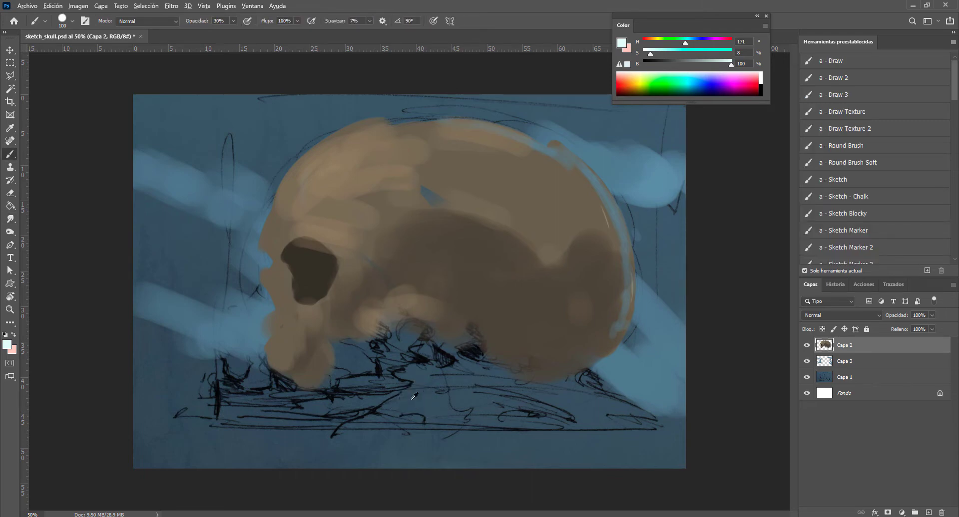
left_click(414, 396, "alt")
key("bracketleft")
key("bracketleft")
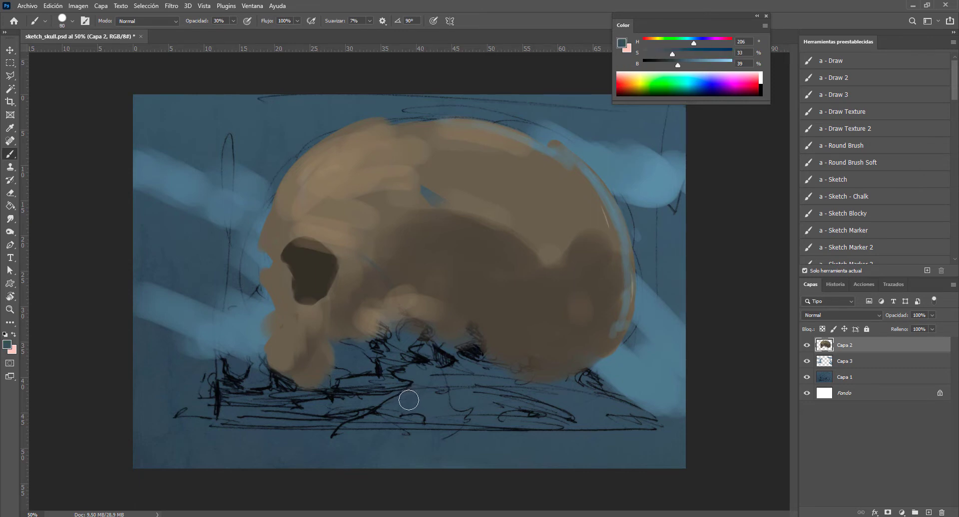
key("bracketleft")
key("bracketleft")
key("bracketleft")
left_click(369, 406, "alt")
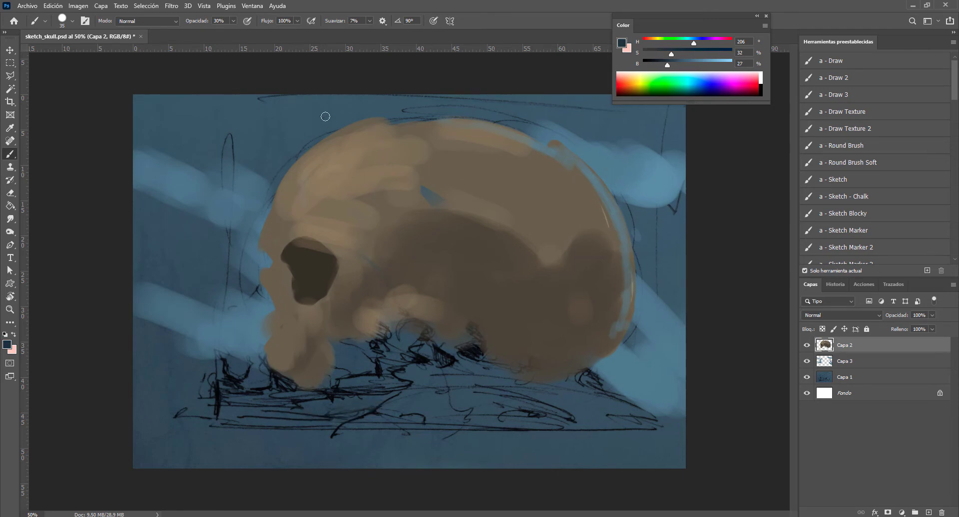
Set brush opacity to 30%, darken the blue slightly, and enlarge the brush to 150.
left_click(233, 21)
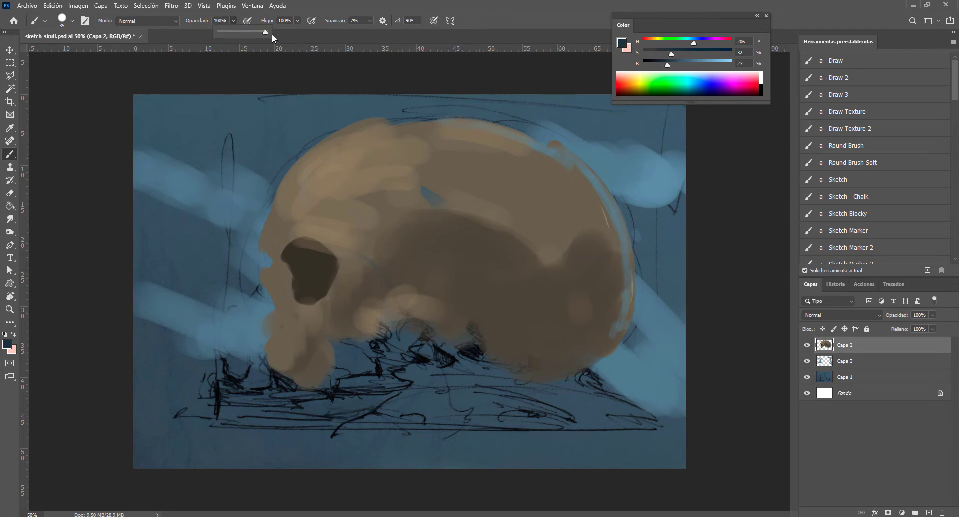
left_click(349, 400)
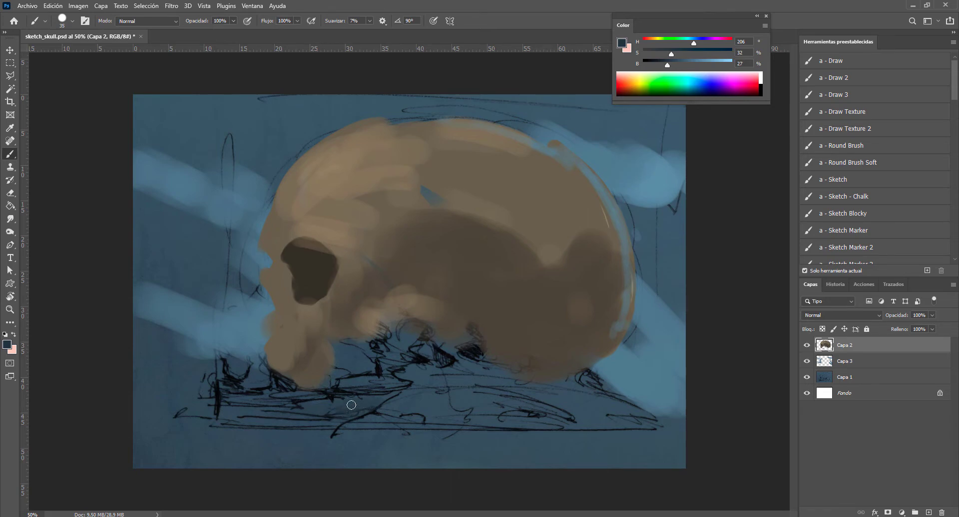
key("3")
left_click_drag(667, 66, 661, 64)
key("bracketright")
key("bracketright")
key("bracketright")
key("bracketright")
key("bracketright")
key("bracketright")
key("bracketright")
key("bracketright")
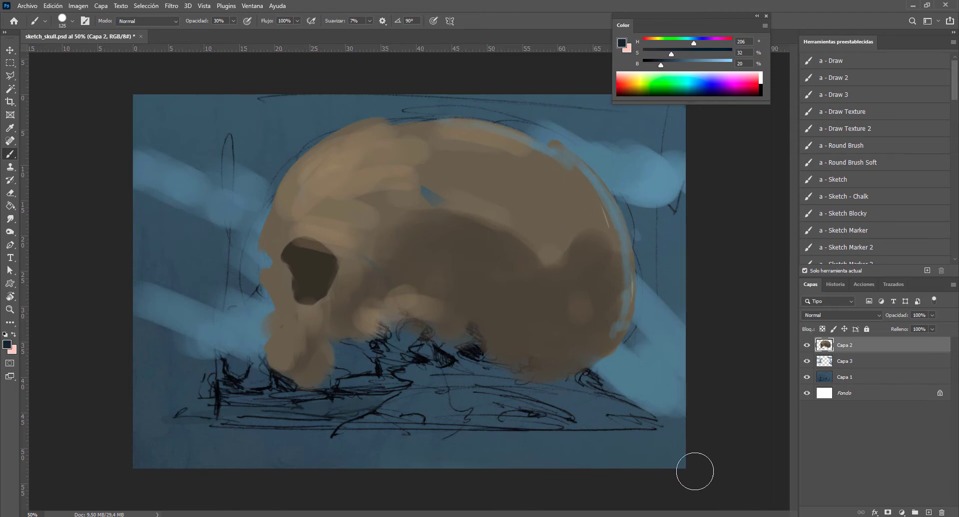
key("bracketright")
Paint dark blue over the lower canvas and the sketch lines below the skull.
mouse_move(701, 463)
left_mouse_down()
mouse_move(376, 445)
mouse_move(430, 415)
mouse_move(516, 416)
mouse_move(415, 396)
mouse_move(433, 388)
mouse_move(589, 413)
mouse_move(650, 451)
left_mouse_up()
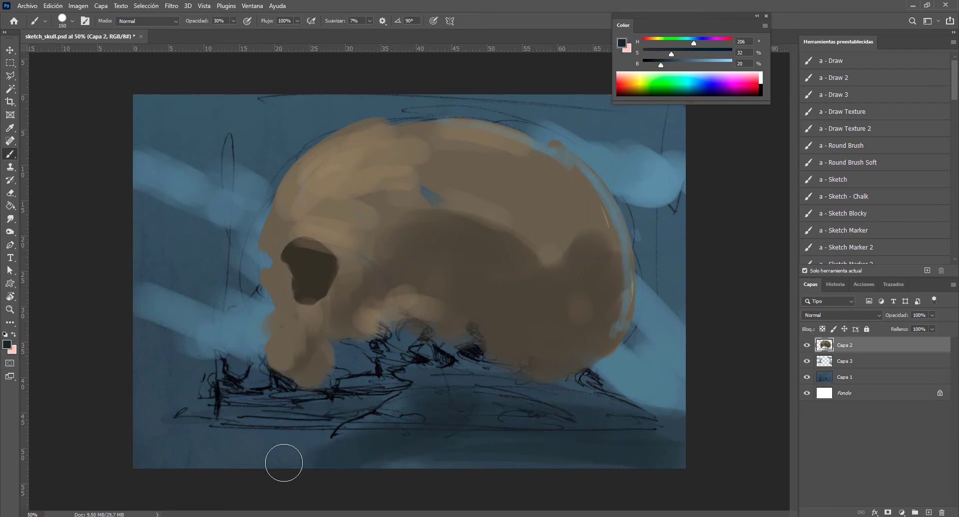
mouse_move(285, 462)
left_mouse_down()
mouse_move(264, 446)
mouse_move(160, 435)
mouse_move(146, 417)
mouse_move(197, 397)
mouse_move(178, 392)
mouse_move(167, 402)
left_mouse_up()
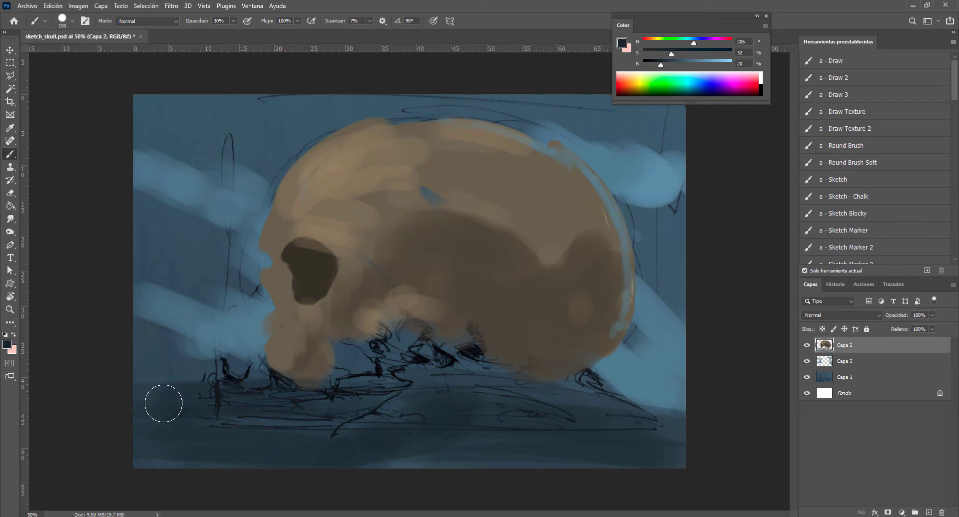
mouse_move(349, 396)
left_mouse_down()
mouse_move(421, 337)
mouse_move(445, 380)
mouse_move(431, 398)
left_mouse_up()
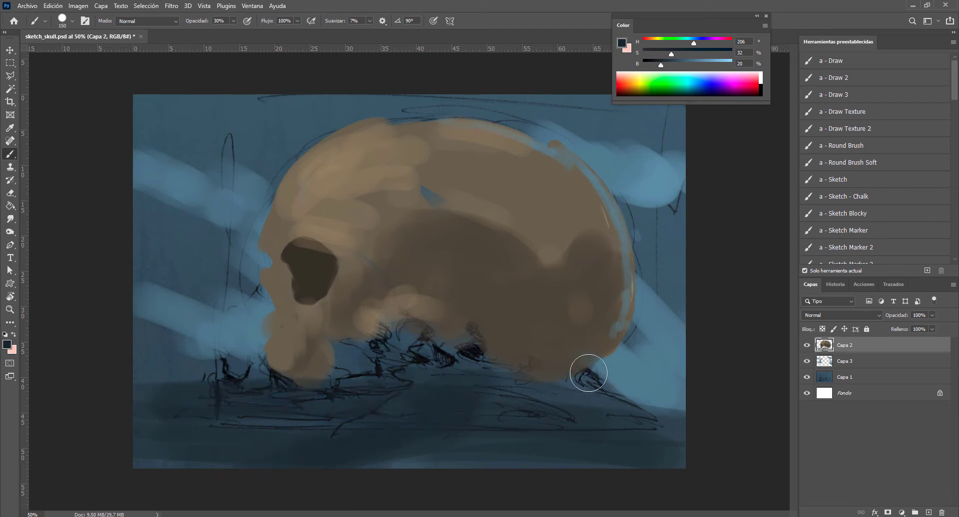
left_click(582, 384, "alt")
key("bracketleft")
key("bracketleft")
key("bracketleft")
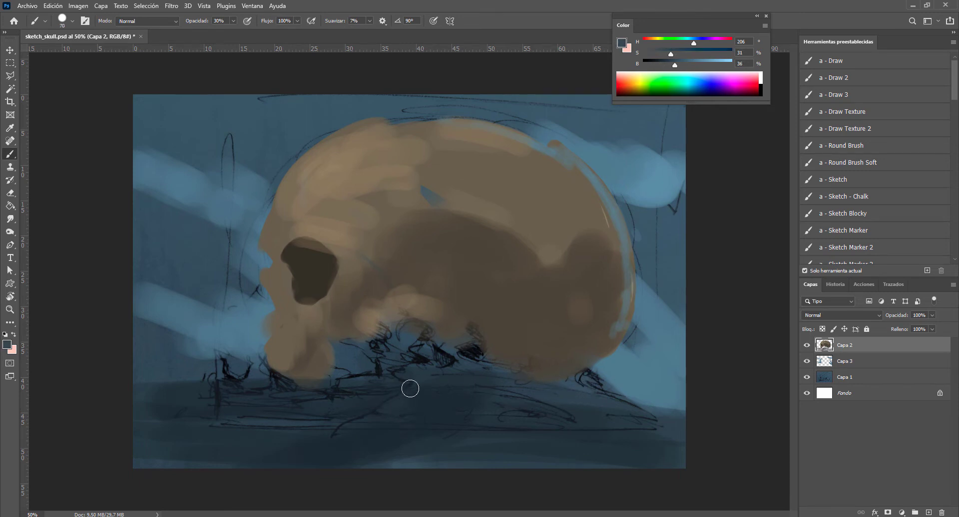
key("bracketleft")
key("bracketleft")
key("bracketleft")
left_click(624, 368, "alt")
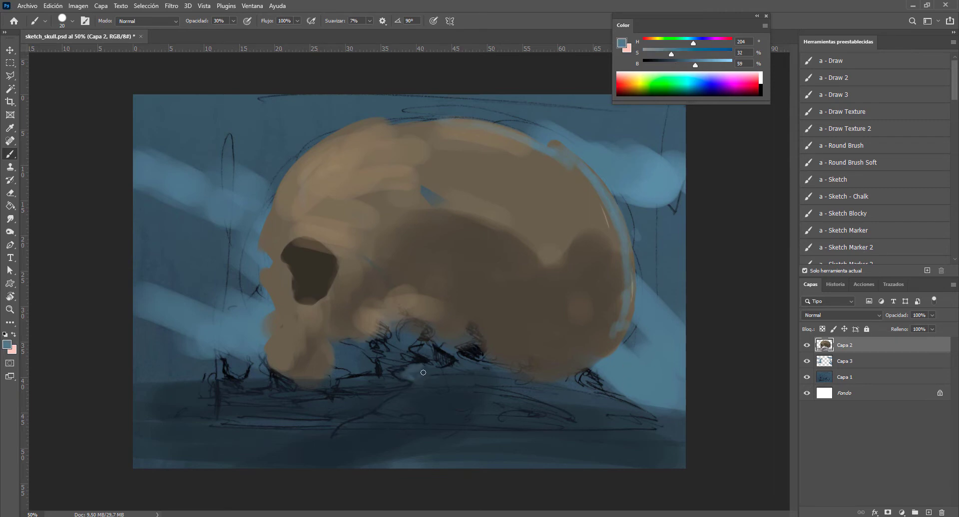
Streak light blue marks under the skull and along the bottom of the ground.
left_click_drag(423, 373, 423, 360)
mouse_move(454, 353)
left_mouse_down()
mouse_move(474, 375)
mouse_move(519, 381)
mouse_move(457, 397)
mouse_move(548, 412)
mouse_move(489, 404)
mouse_move(442, 417)
mouse_move(385, 405)
mouse_move(354, 428)
mouse_move(246, 439)
left_mouse_up()
left_click_drag(324, 432, 161, 435)
left_click_drag(270, 435, 170, 433)
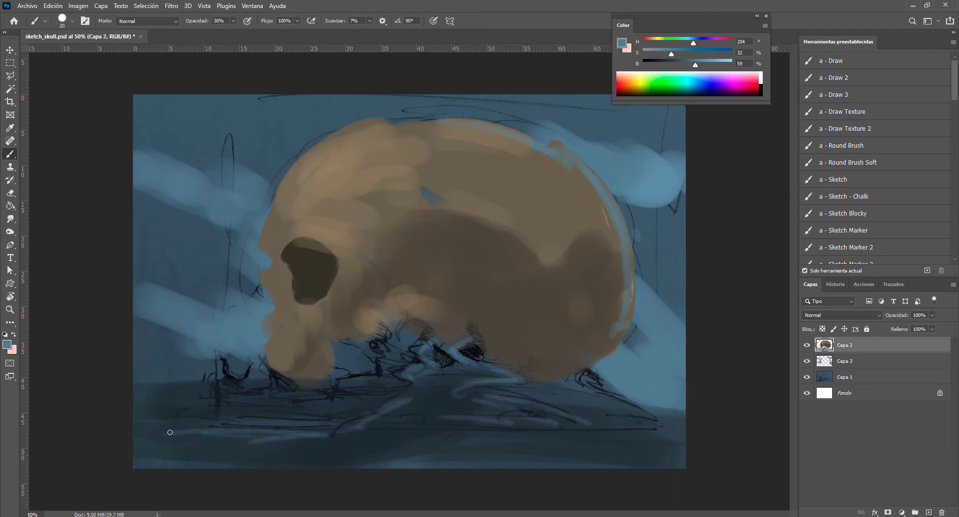
Add a faint light stroke below the jaw, then shrink the brush to size 10.
left_click(328, 401, "alt")
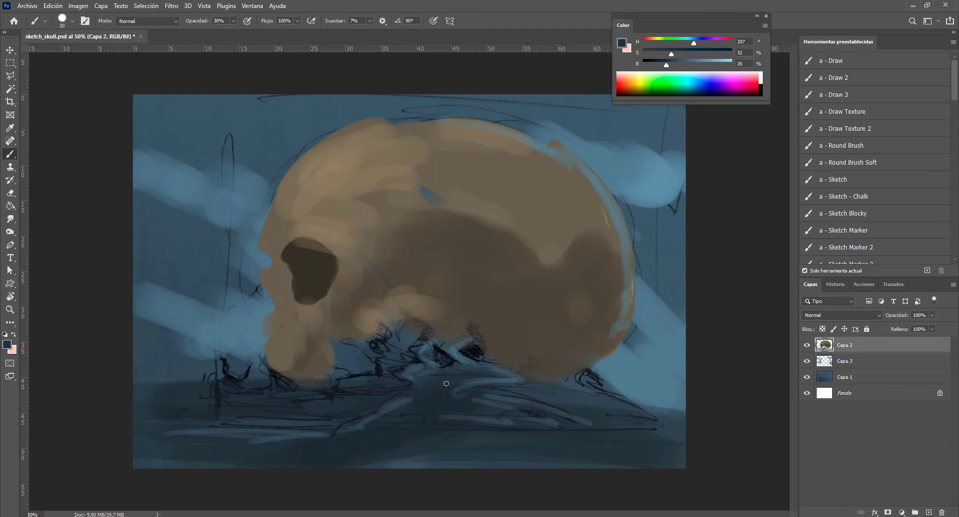
left_click(467, 363, "alt")
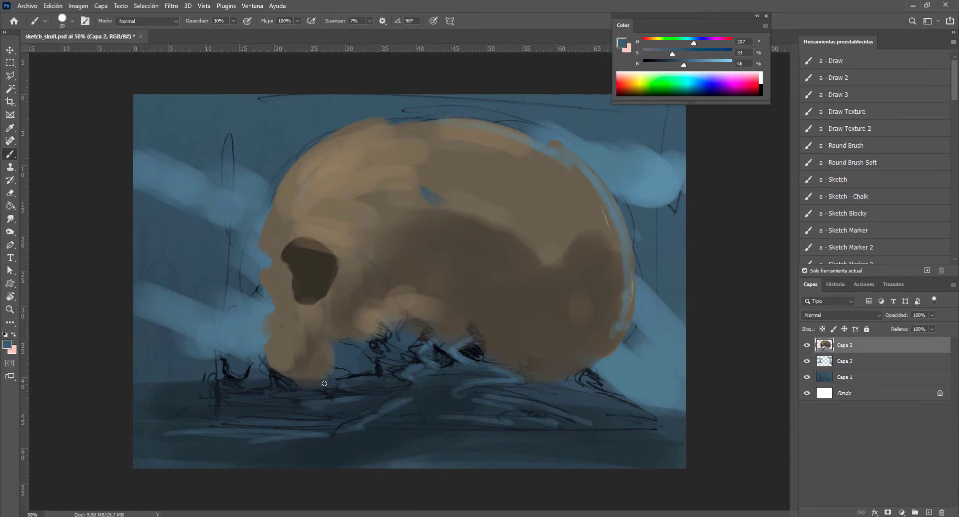
left_click_drag(307, 379, 197, 387)
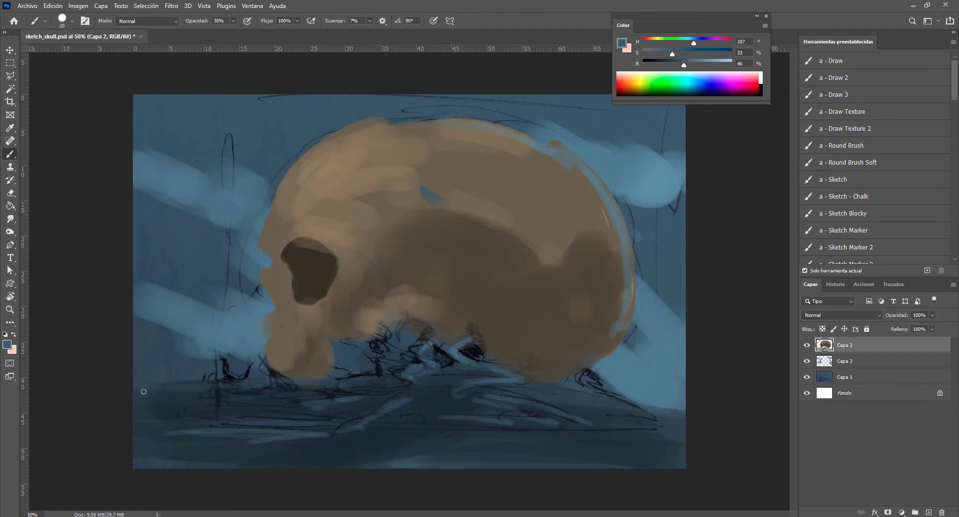
left_click(444, 351, "alt")
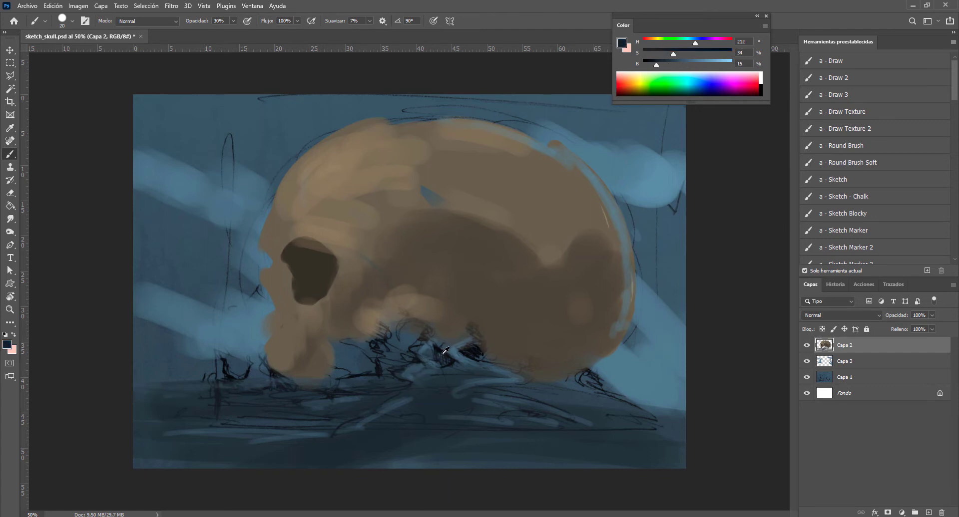
key("bracketleft")
left_click(512, 379, "alt")
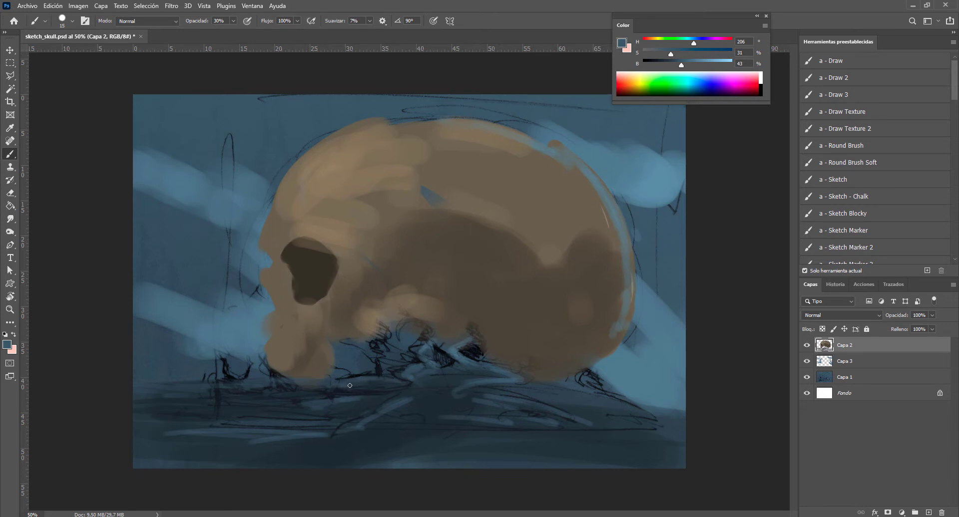
Add a lighter blue stroke on the ground, sampling nearby ground blues.
left_click_drag(280, 394, 244, 394)
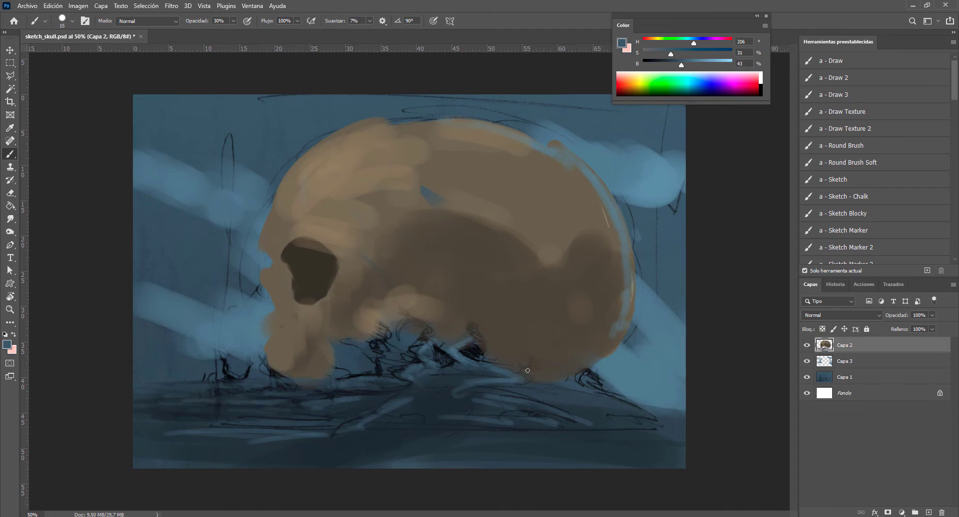
left_click(611, 405, "alt")
left_click(430, 368, "alt")
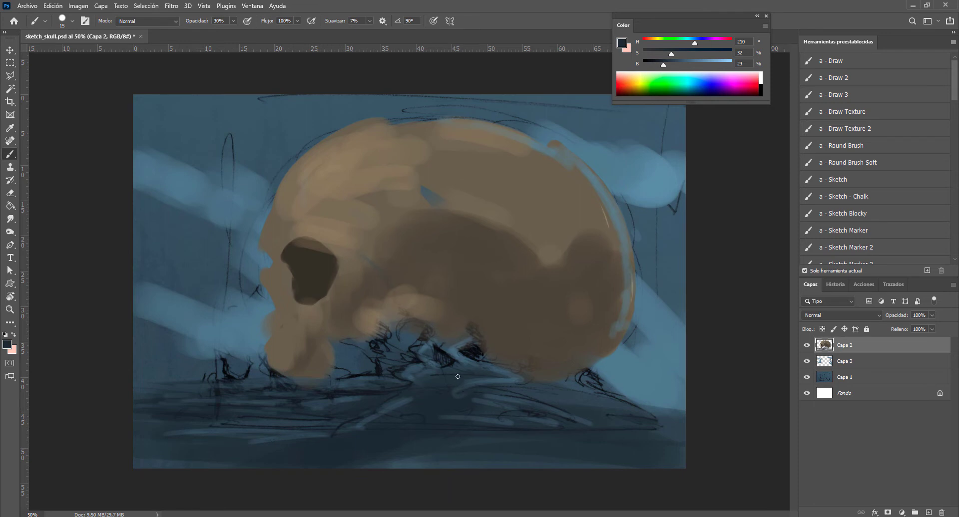
left_click(456, 355, "alt")
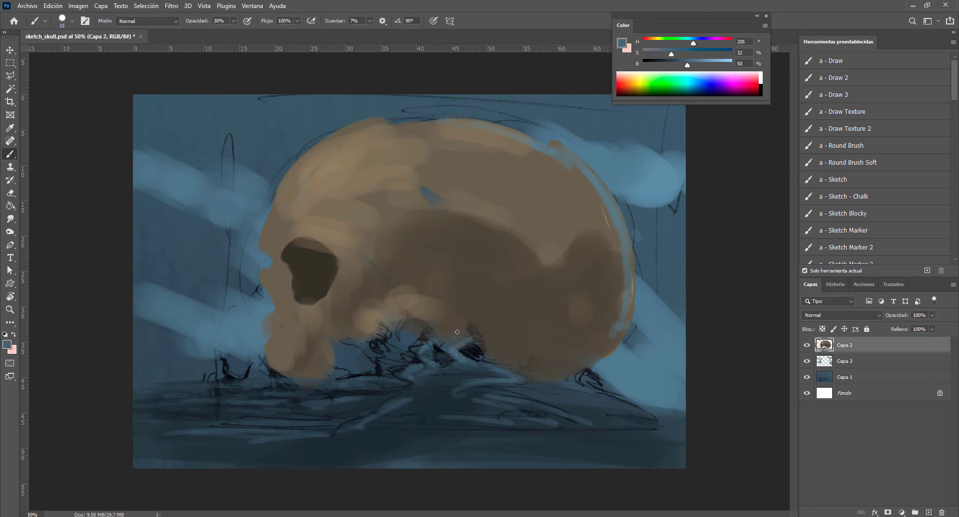
Paint near-black strokes under the skull's right side and below the jaw.
left_click(477, 354, "alt")
left_click_drag(477, 355, 508, 370)
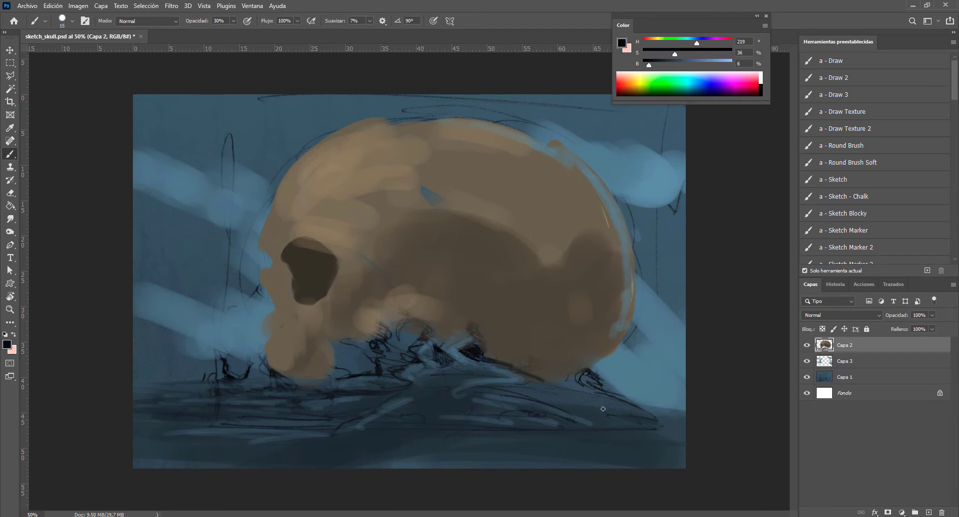
mouse_move(630, 405)
left_mouse_down()
mouse_move(592, 390)
mouse_move(630, 399)
left_mouse_up()
left_click(671, 419, "alt")
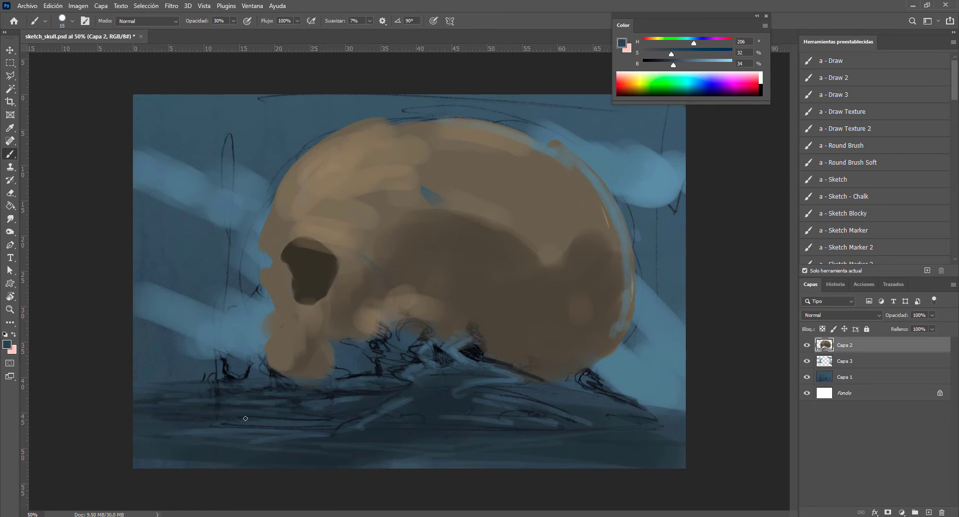
left_click(197, 322, "alt")
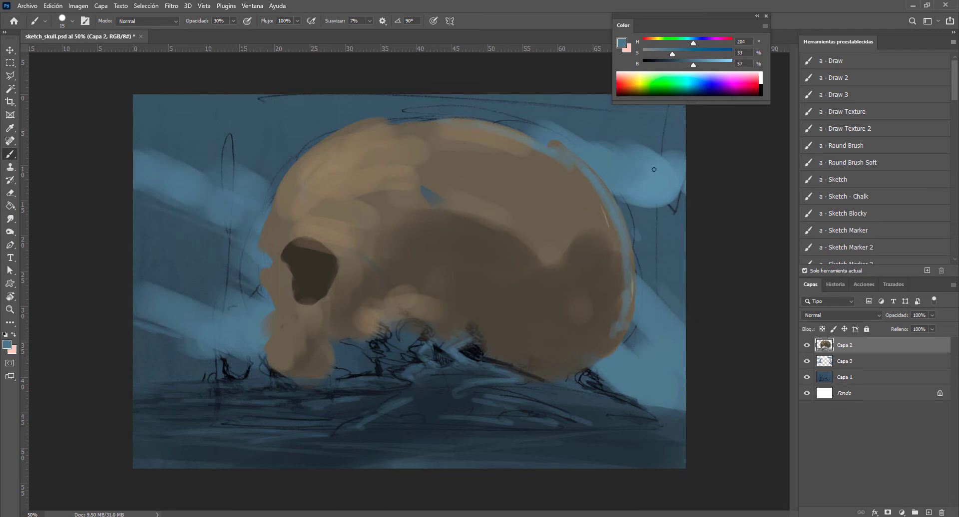
Repaint the clouds around the skull in a lighter blue with an 80-size brush.
left_click(654, 192, "alt")
left_click_drag(703, 68, 692, 69)
key("bracketright")
key("bracketright")
key("bracketright")
mouse_move(651, 198)
left_mouse_down()
mouse_move(665, 167)
mouse_move(643, 199)
mouse_move(638, 160)
mouse_move(624, 184)
left_mouse_up()
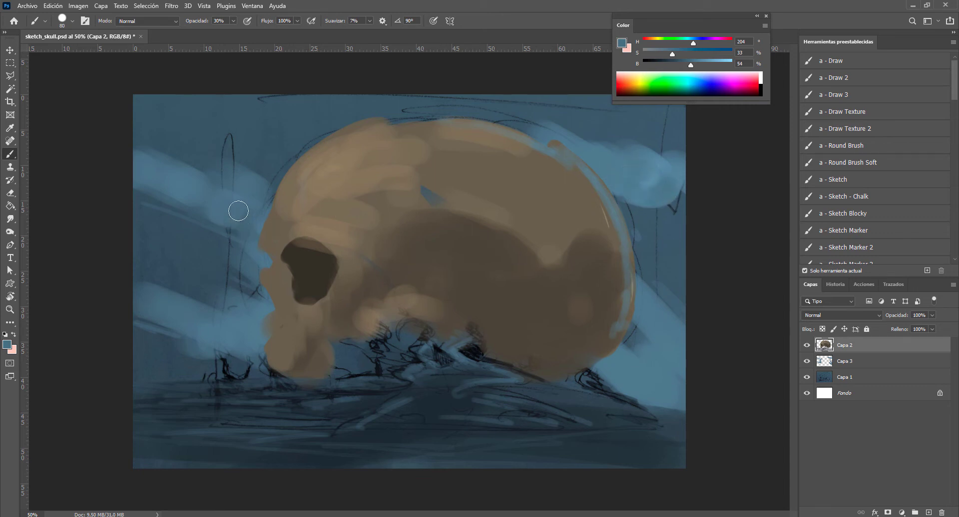
left_click_drag(235, 210, 231, 225)
left_click_drag(689, 66, 685, 65)
key("bracketleft")
key("bracketleft")
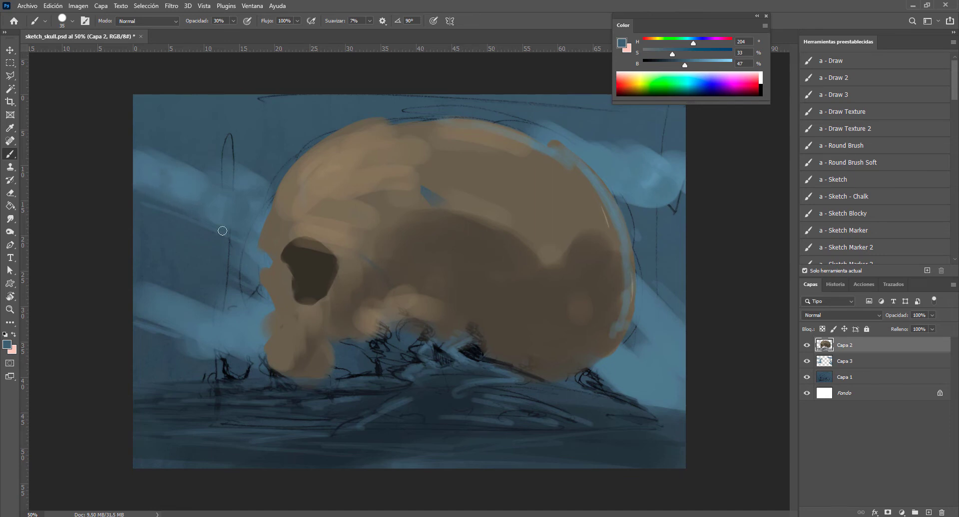
Reshape the eye socket into a rounder, deeper hollow using a darker brown.
left_click(318, 267, "alt")
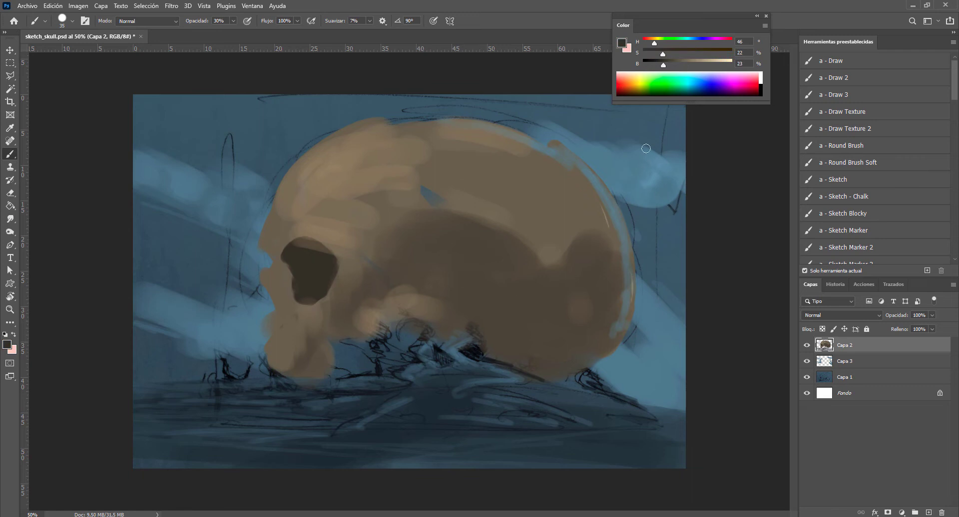
left_click(660, 66)
mouse_move(315, 256)
left_mouse_down()
mouse_move(322, 261)
mouse_move(314, 252)
left_mouse_up()
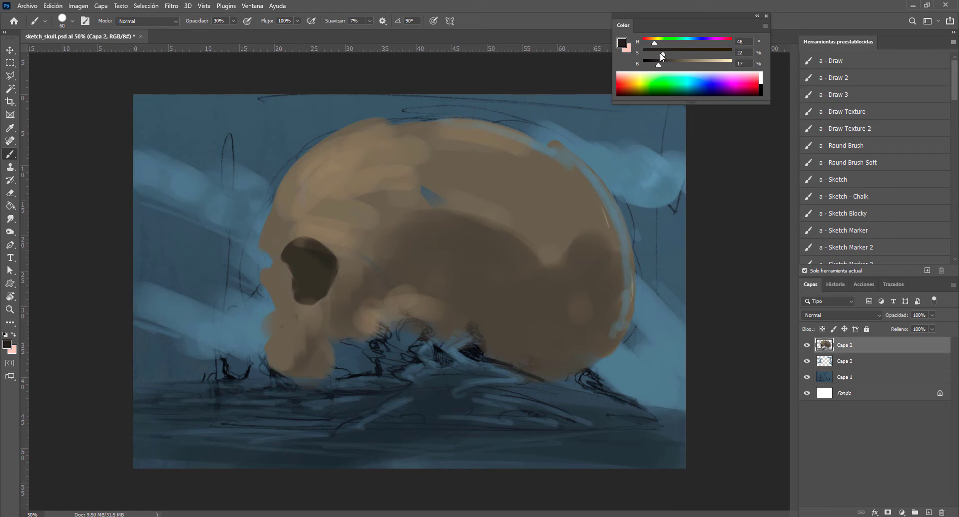
mouse_move(331, 263)
left_mouse_down()
mouse_move(327, 283)
mouse_move(321, 259)
mouse_move(311, 298)
mouse_move(300, 250)
mouse_move(319, 272)
mouse_move(307, 263)
mouse_move(323, 259)
mouse_move(304, 250)
mouse_move(314, 250)
mouse_move(312, 282)
mouse_move(319, 264)
left_mouse_up()
Sample the skull's brown and toggle the skull layer off and on to compare.
left_click(569, 320, "alt")
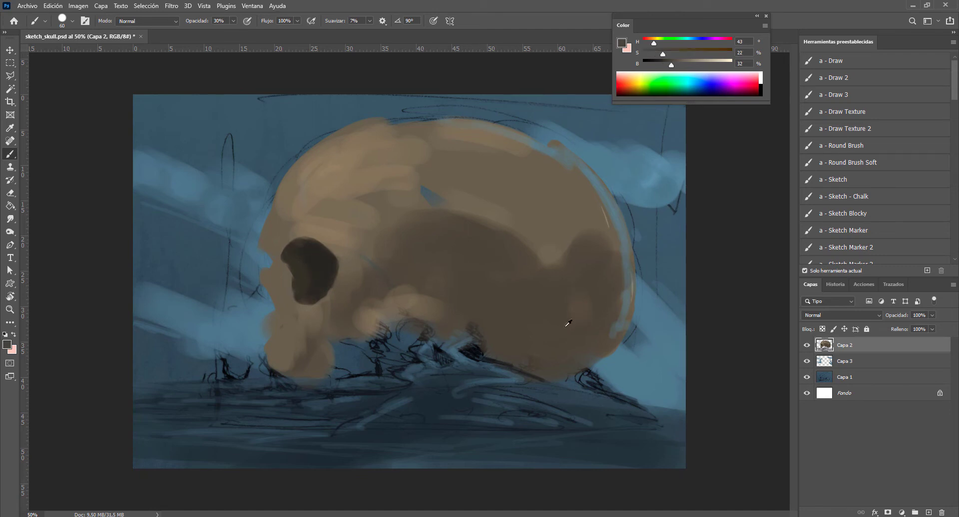
left_click(581, 334, "alt")
left_click(807, 346)
left_click(807, 346)
key("ctrl+plus")
Set the view to 25% and save the painting.
key("ctrl+minus")
key("ctrl+minus")
key("ctrl+minus")
key("ctrl+minus")
key("ctrl+minus")
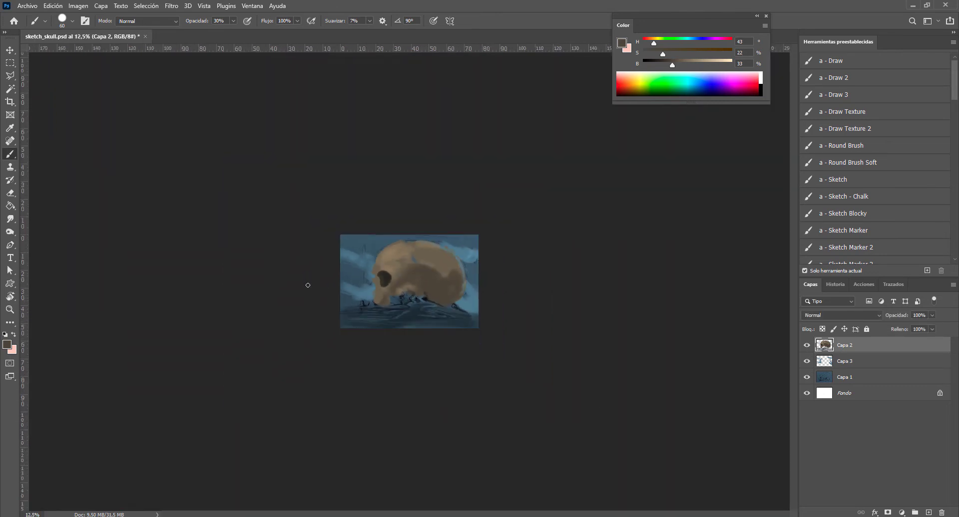
key("ctrl+plus")
key("ctrl+plus")
key("ctrl+s")
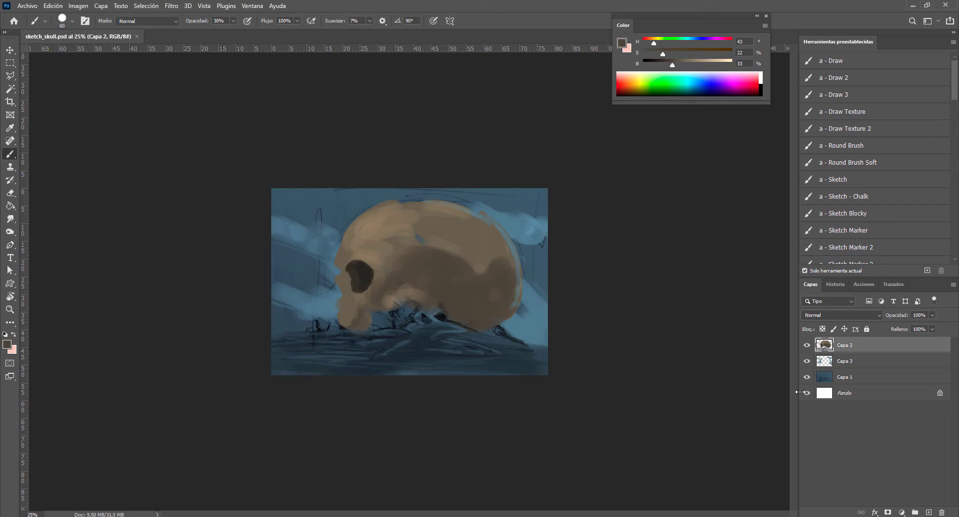
Zoom the view to 50% and resume the Brush on Capa 2.
key("v")
key("ctrl+plus")
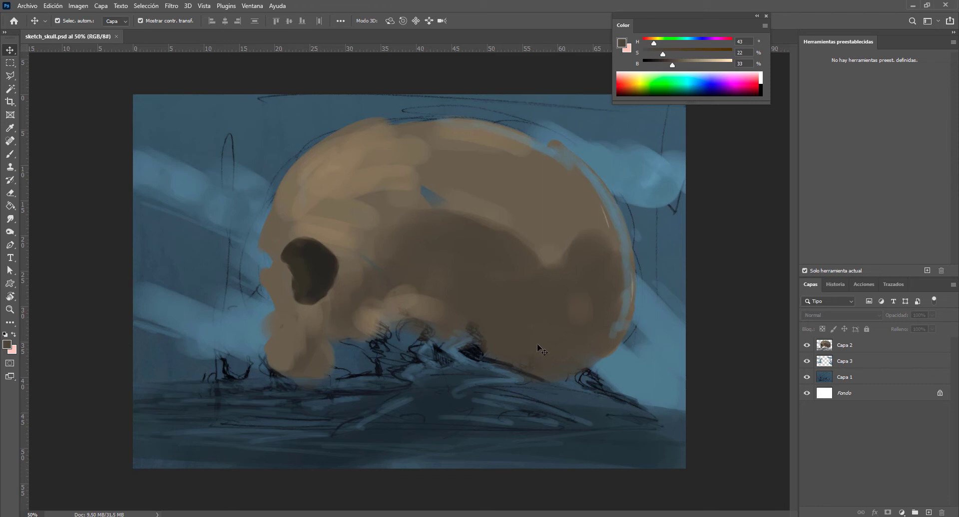
key("b")
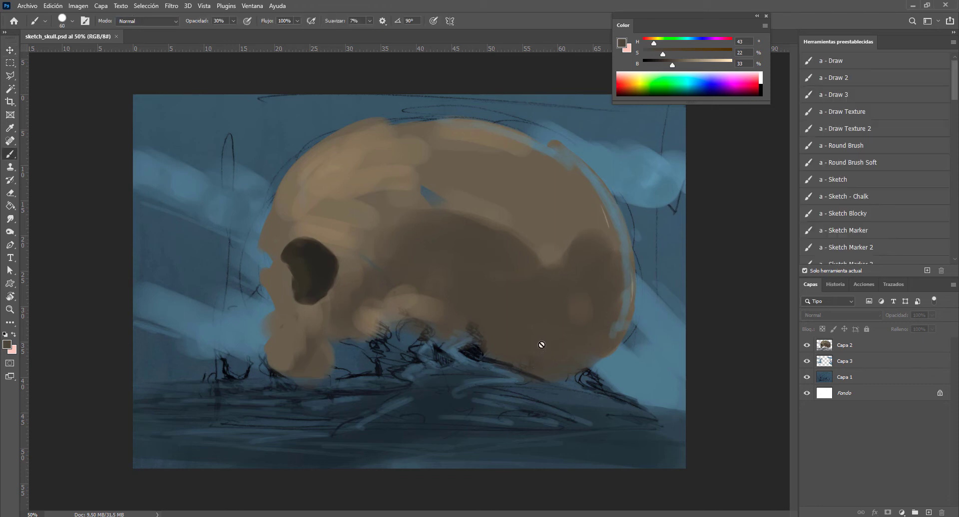
left_click(845, 350)
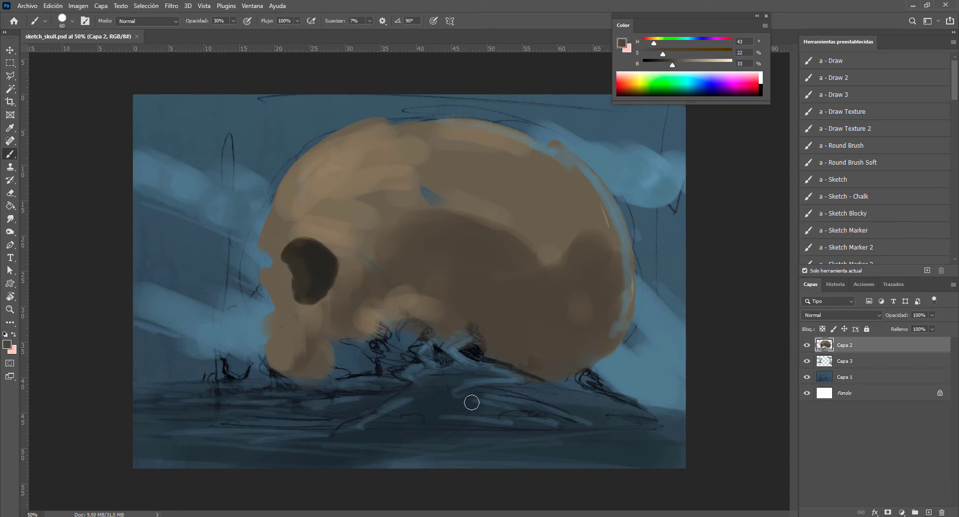
Brush dark and lighter blue strokes across the ground below the skull on Capa 2.
left_click(464, 376, "alt")
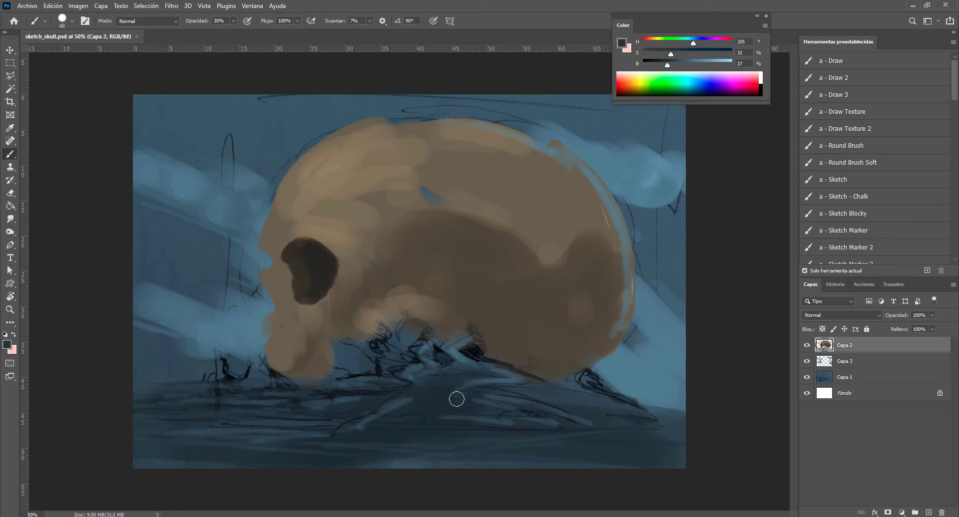
mouse_move(475, 392)
left_mouse_down()
mouse_move(484, 391)
mouse_move(452, 400)
mouse_move(452, 435)
mouse_move(441, 406)
left_mouse_up()
key("0")
mouse_move(433, 402)
left_mouse_down()
mouse_move(328, 440)
mouse_move(297, 402)
mouse_move(323, 412)
left_mouse_up()
left_click(323, 412, "alt")
left_click_drag(268, 396, 165, 408)
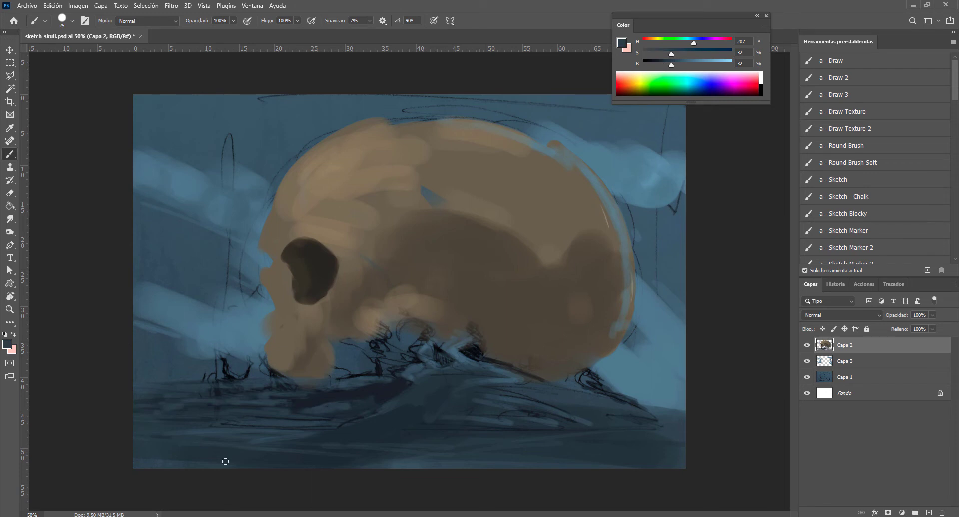
Paint large dark blue strokes into the upper-left sky on Capa 1.
left_click(864, 378)
left_click_drag(143, 369, 181, 360)
mouse_move(200, 275)
left_mouse_down()
mouse_move(246, 361)
mouse_move(295, 167)
mouse_move(359, 107)
mouse_move(381, 454)
mouse_move(494, 414)
left_mouse_up()
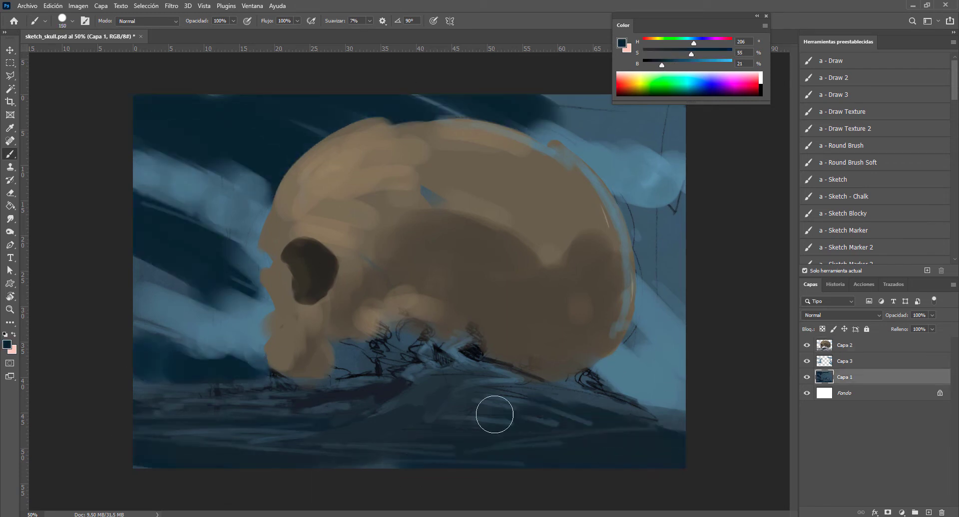
key("bracketleft")
key("bracketleft")
key("bracketleft")
Sample lighter and darker blues and shrink the brush to 10 back on Capa 2.
left_click(507, 387, "alt")
left_click(557, 417, "alt")
left_click(582, 389, "alt")
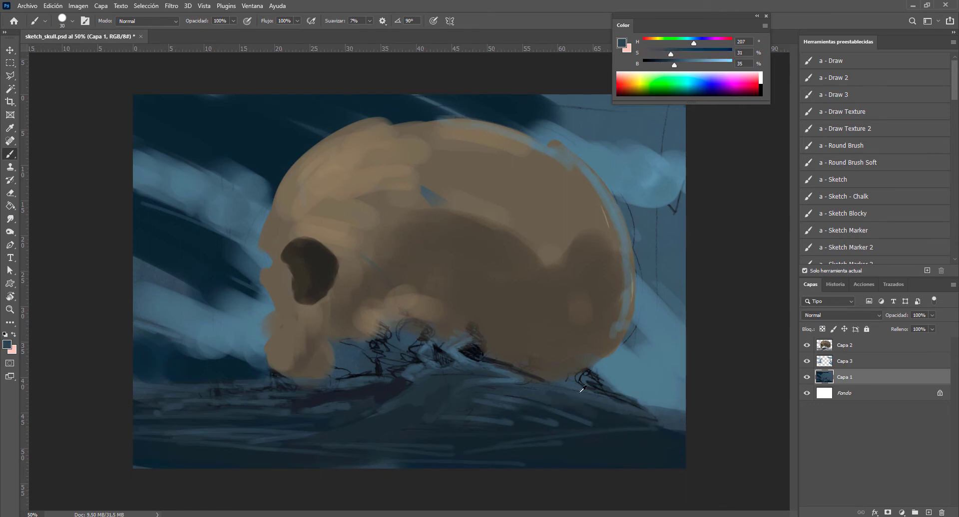
left_click(596, 414, "alt")
left_click(572, 445, "alt")
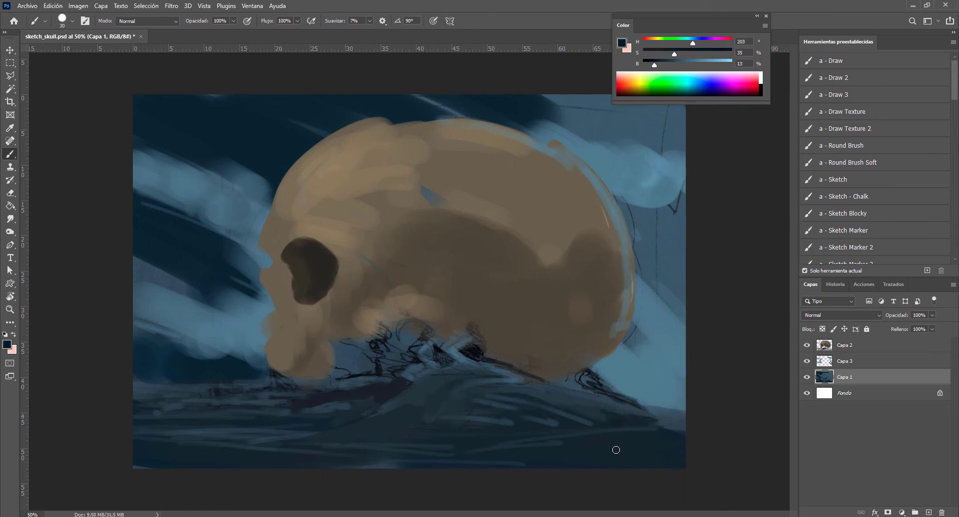
key("alt+bracketright")
key("alt+bracketright")
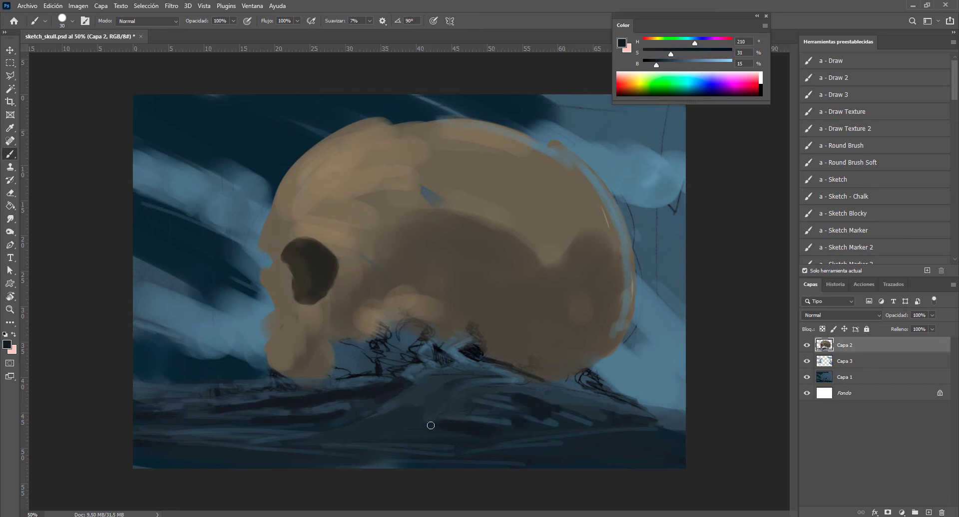
left_click(514, 390, "alt")
key("bracketleft")
left_click(666, 432, "alt")
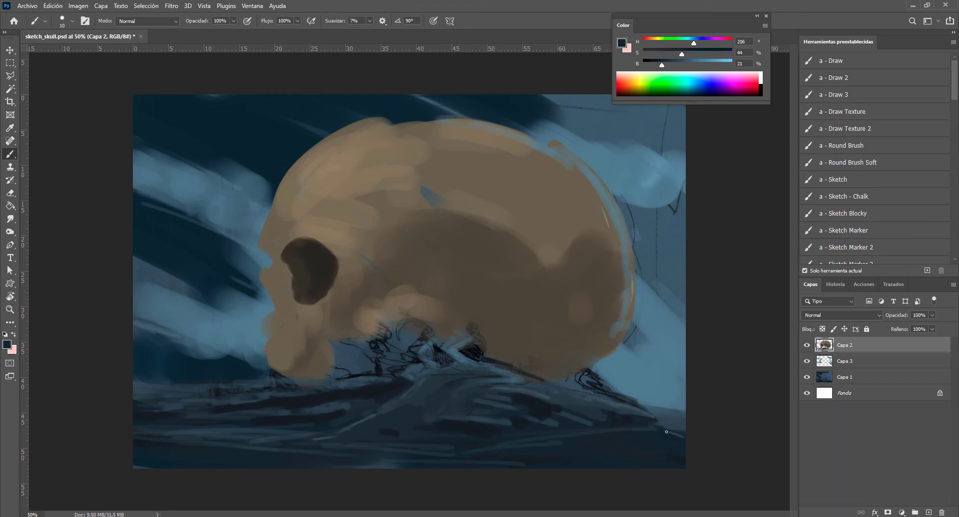
left_click(345, 393, "alt")
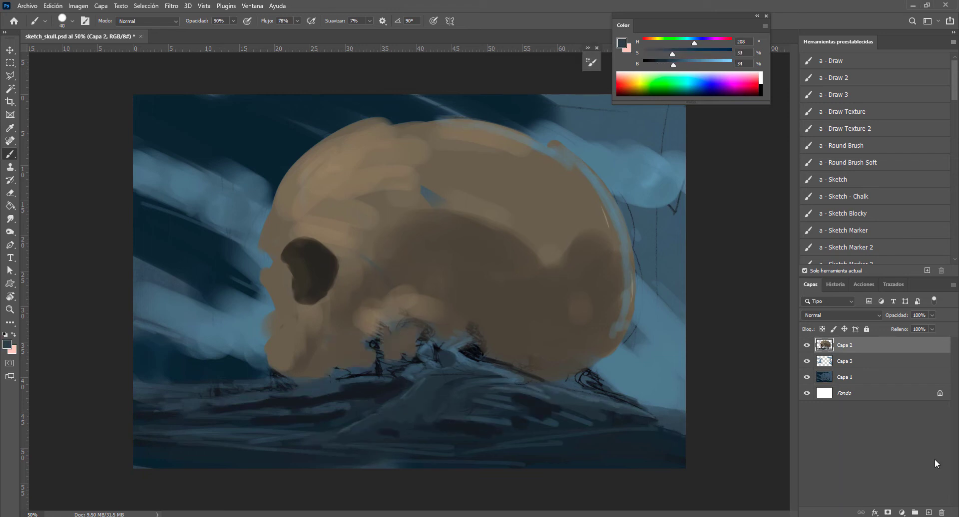
On a new layer, dab muted purple and tan spots across the foreground ground.
key("ctrl+shift+alt+n")
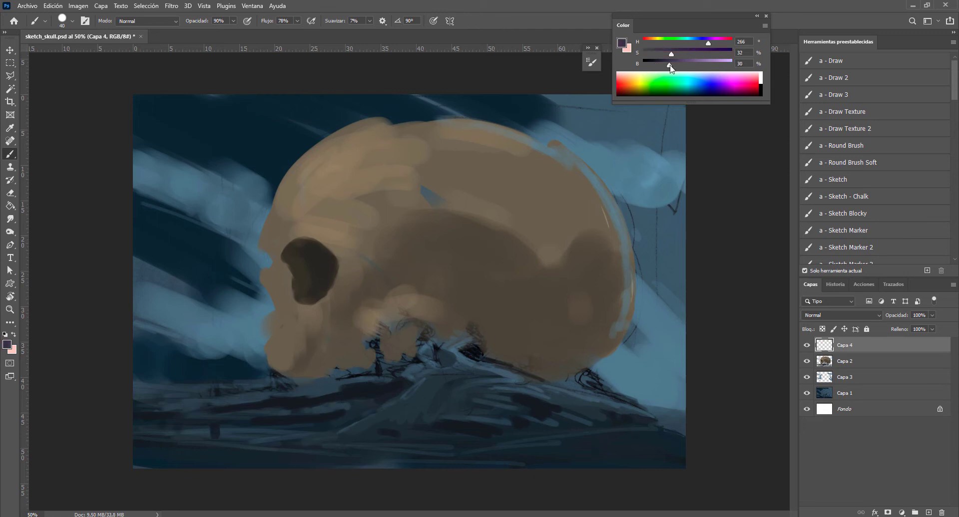
mouse_move(633, 441)
left_mouse_down()
mouse_move(215, 445)
mouse_move(426, 424)
mouse_move(216, 401)
mouse_move(593, 416)
mouse_move(634, 440)
mouse_move(238, 398)
left_mouse_up()
left_click(264, 319, "alt")
mouse_move(264, 299)
left_mouse_down()
mouse_move(278, 289)
mouse_move(316, 334)
mouse_move(355, 324)
left_mouse_up()
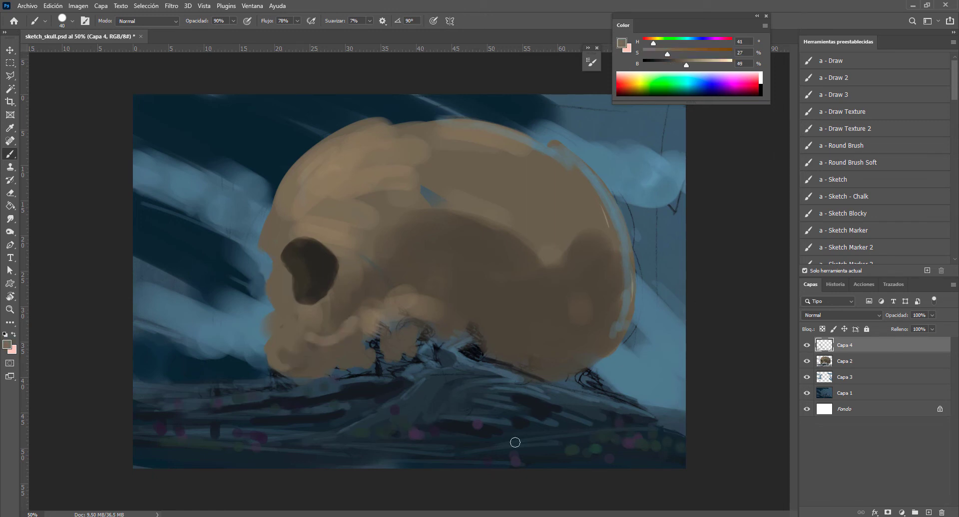
Paint light and dark blue strokes around the base of the jaw.
left_click(511, 443, "alt")
left_click_drag(450, 402, 479, 379)
left_click(569, 405, "alt")
left_click_drag(589, 402, 539, 427)
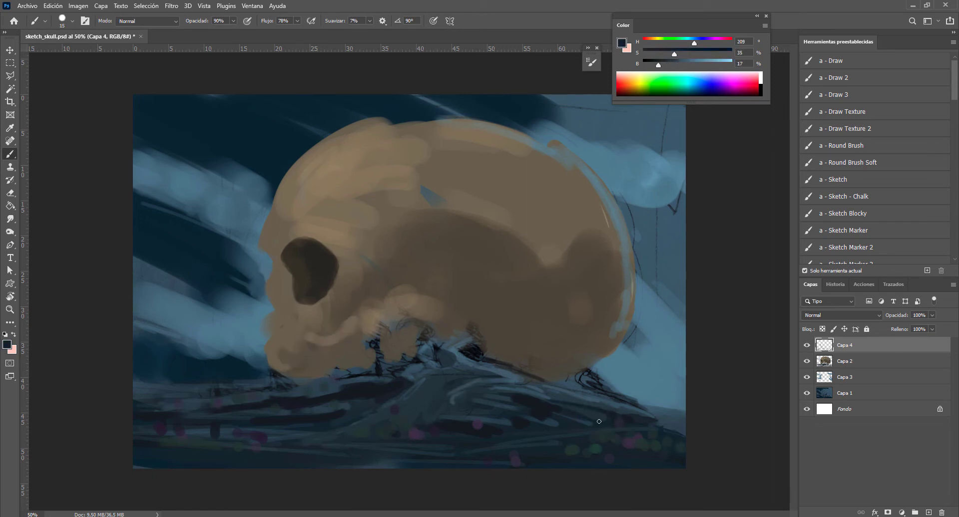
left_click_drag(520, 370, 484, 374)
left_click(484, 374, "alt")
left_click(317, 382, "alt")
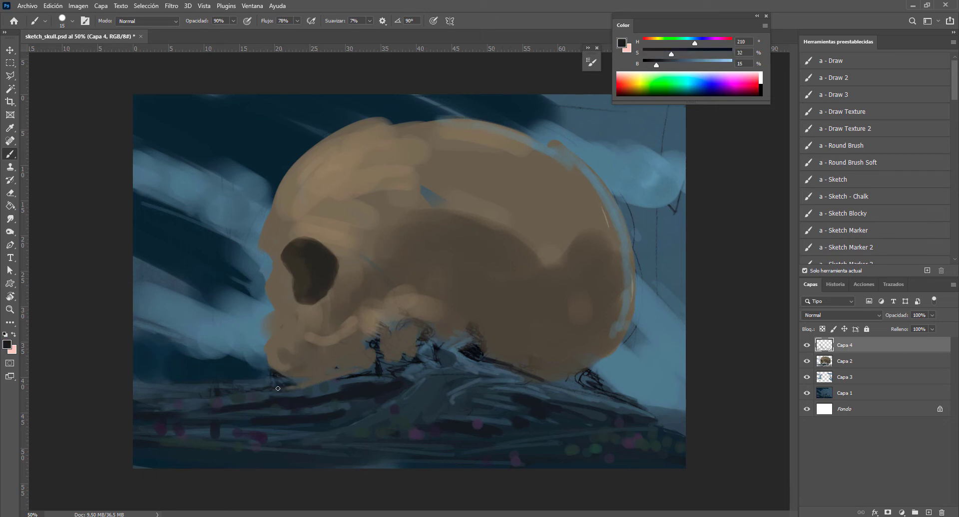
Paint mid-blue cloud strokes in the sky left of the skull.
left_click(250, 357, "alt")
mouse_move(251, 357)
left_mouse_down()
mouse_move(221, 335)
mouse_move(195, 336)
mouse_move(160, 306)
mouse_move(193, 289)
mouse_move(240, 193)
mouse_move(231, 146)
mouse_move(182, 272)
left_mouse_up()
left_click(220, 336, "alt")
left_click(160, 306, "alt")
With a size-20 brush, add lighter blue under the jaw and dark strokes along the ground.
key("bracketleft")
key("bracketleft")
key("bracketleft")
left_click(433, 354, "alt")
left_click_drag(432, 354, 452, 375)
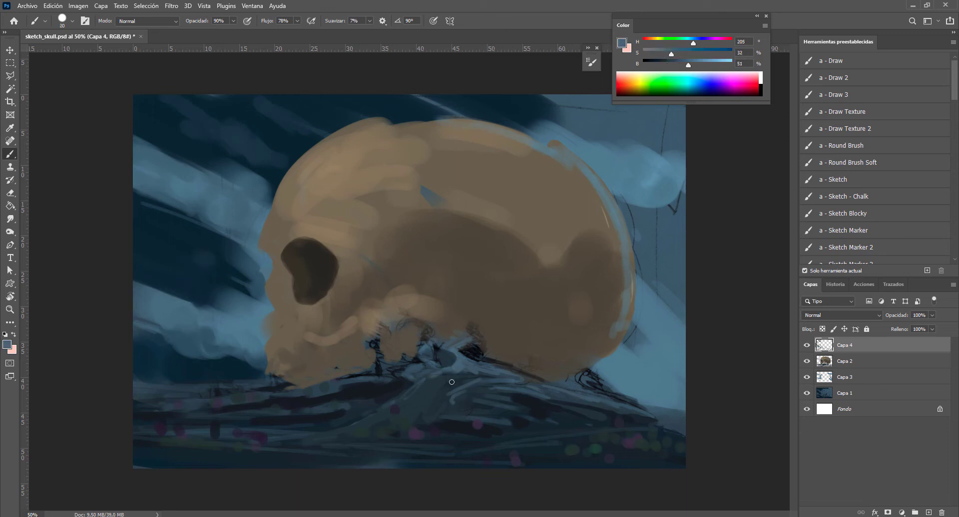
left_click(445, 375, "alt")
left_click_drag(594, 394, 669, 411)
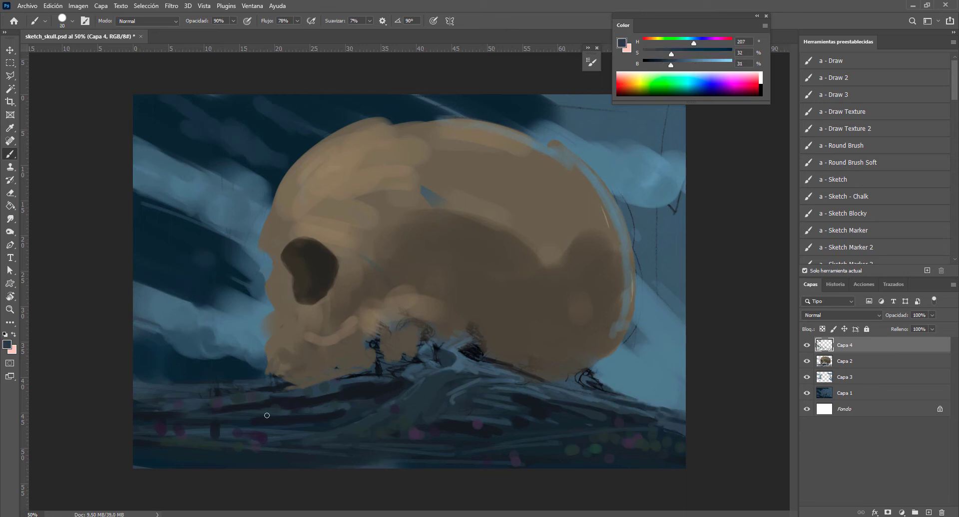
left_click_drag(247, 422, 133, 420)
left_click_drag(144, 465, 439, 458)
Paint near-black tree shapes by the jaw and teeth, then sample dark blues.
left_click(479, 349, "alt")
left_click_drag(480, 349, 483, 333)
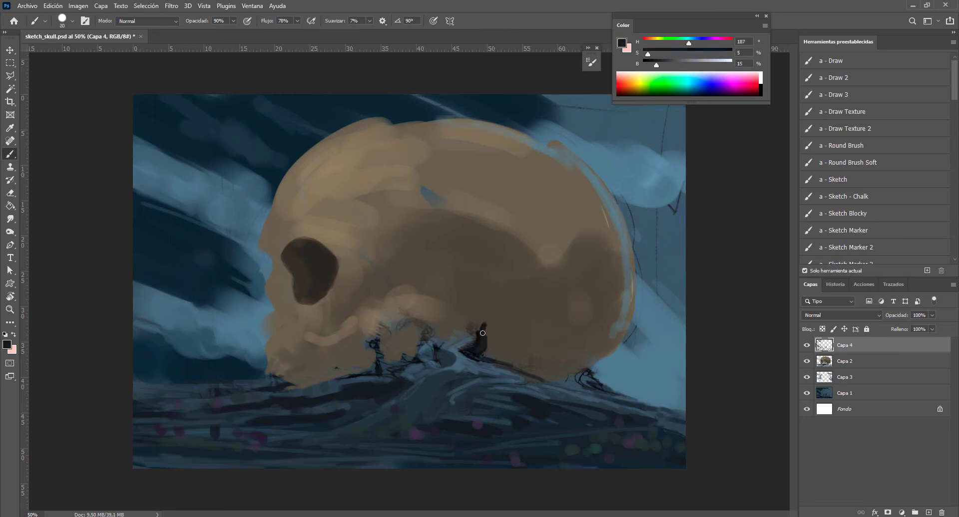
left_click_drag(382, 350, 315, 384)
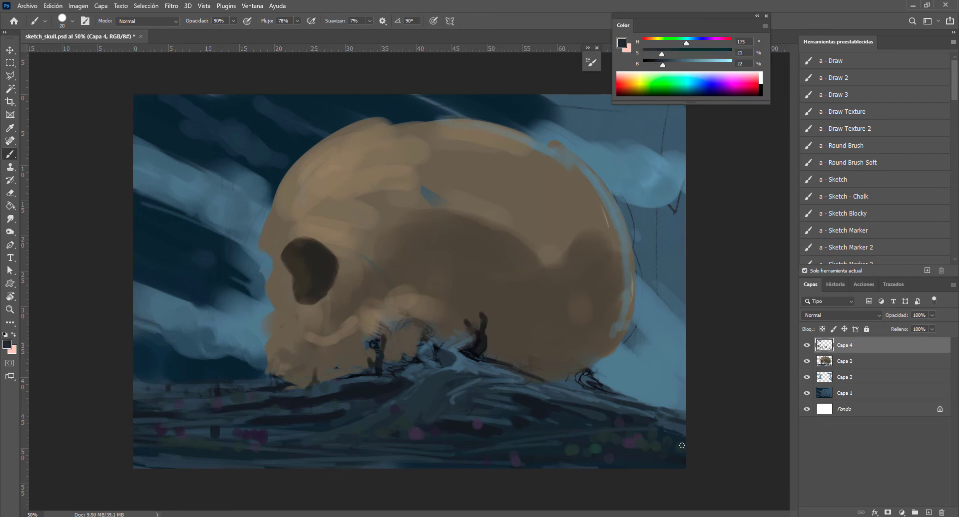
left_click(683, 368, "alt")
left_click(630, 442, "alt")
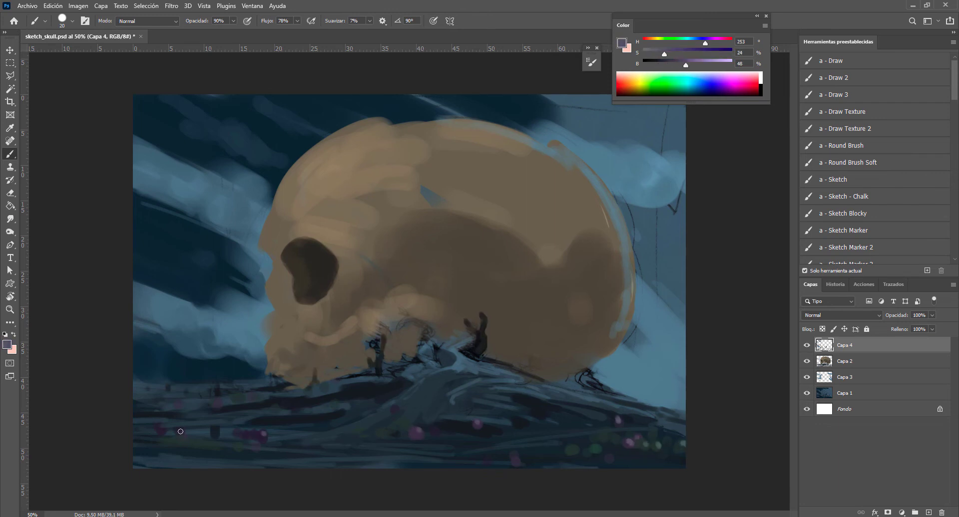
left_click(623, 397, "alt")
left_click(426, 368, "alt")
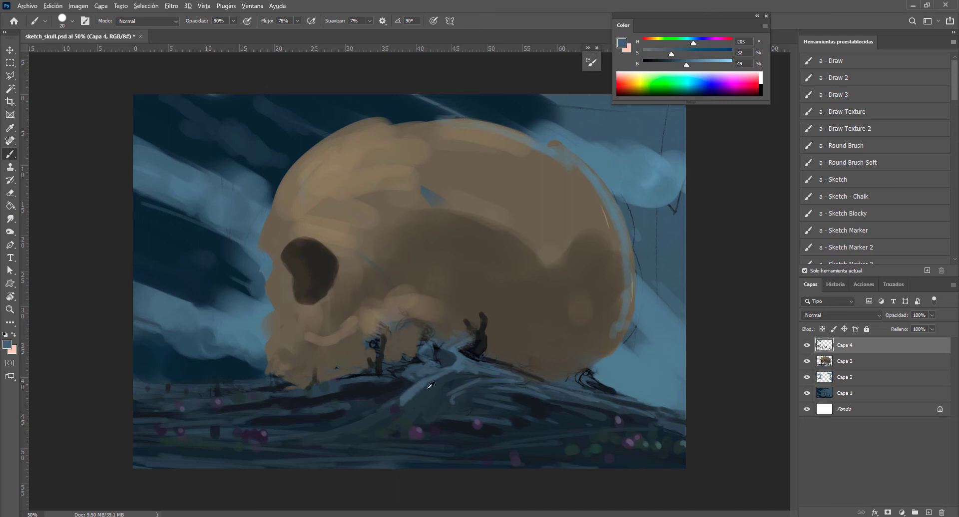
left_click(365, 423, "alt")
left_click(379, 385, "alt")
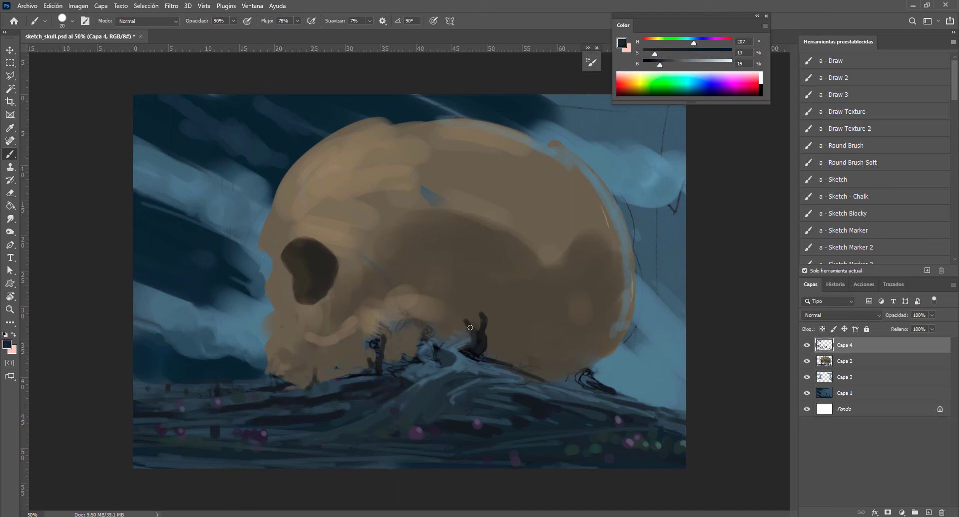
On new layer Capa 5, paint three dark vertical trunks rising over the skull.
key("ctrl+shift+alt+n")
left_click_drag(484, 225, 487, 317)
left_click_drag(499, 275, 484, 332)
left_click_drag(386, 285, 382, 345)
Add more dark branches in front of the skull and shade its lower-right edge.
left_click_drag(332, 364, 327, 394)
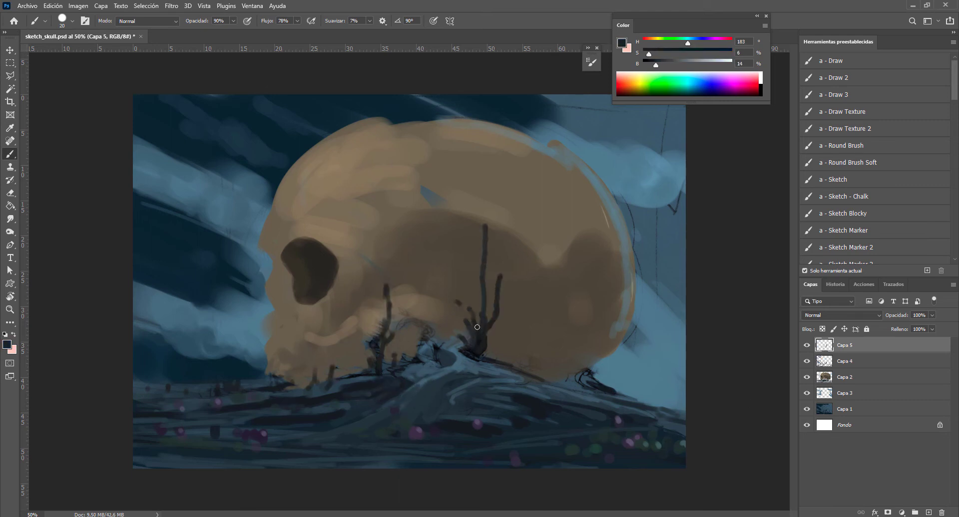
left_click_drag(477, 318, 460, 347)
left_click(488, 351, "alt")
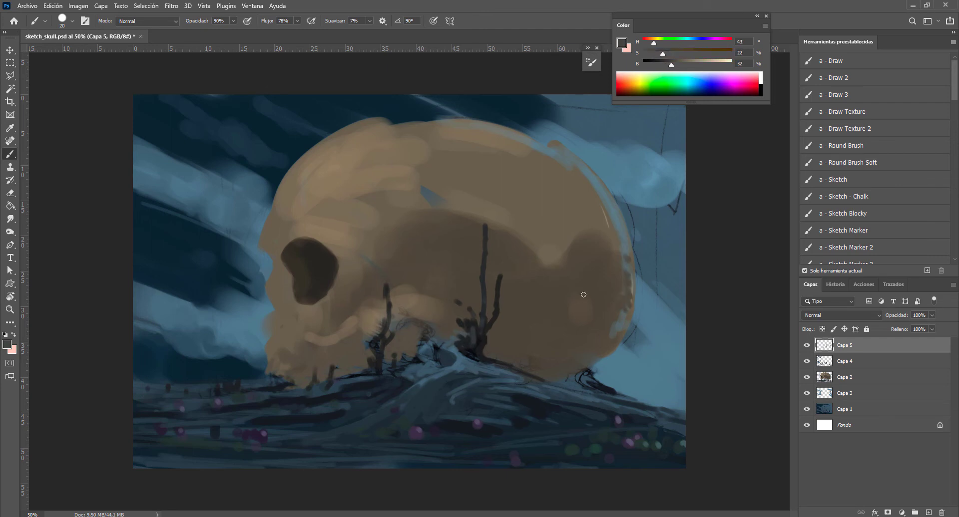
left_click(569, 336, "alt")
mouse_move(601, 344)
left_mouse_down()
mouse_move(549, 369)
mouse_move(614, 322)
left_mouse_up()
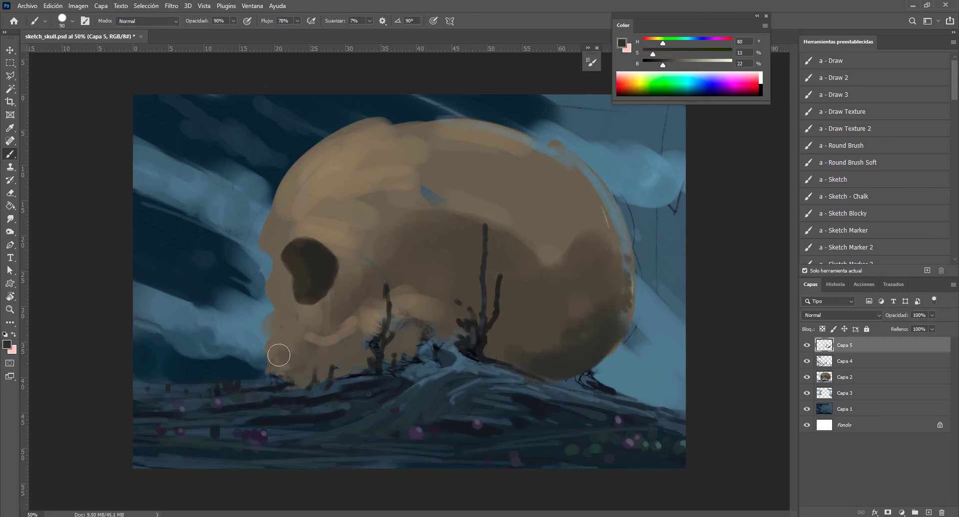
Paint blue-grey shadow patches and shape a larger second eye socket with a 70 brush.
left_click(279, 349, "alt")
left_click_drag(300, 360, 409, 340)
mouse_move(414, 240)
left_mouse_down()
mouse_move(448, 225)
mouse_move(494, 230)
left_mouse_up()
key("bracketleft")
key("bracketleft")
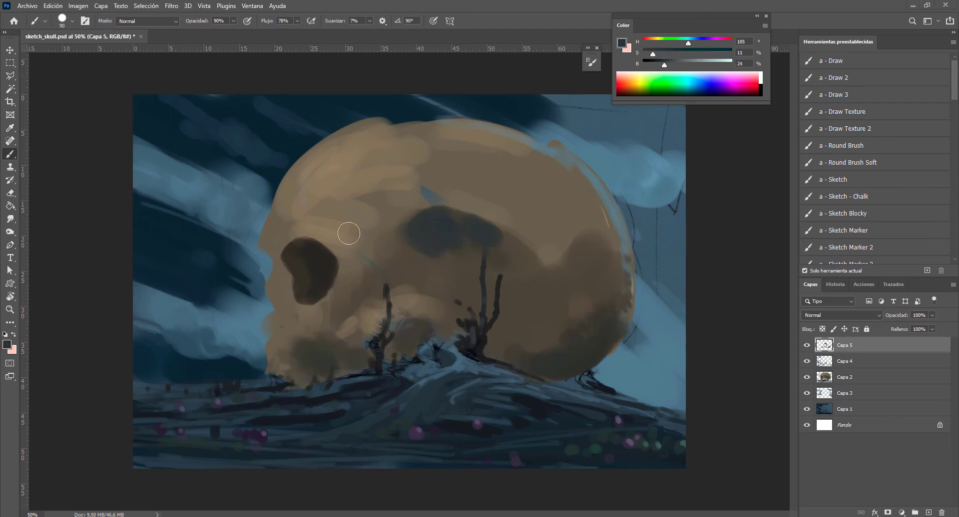
left_click(392, 342, "alt")
mouse_move(376, 226)
left_mouse_down()
mouse_move(374, 265)
mouse_move(394, 213)
left_mouse_up()
mouse_move(390, 294)
left_mouse_down()
mouse_move(377, 319)
mouse_move(439, 289)
left_mouse_up()
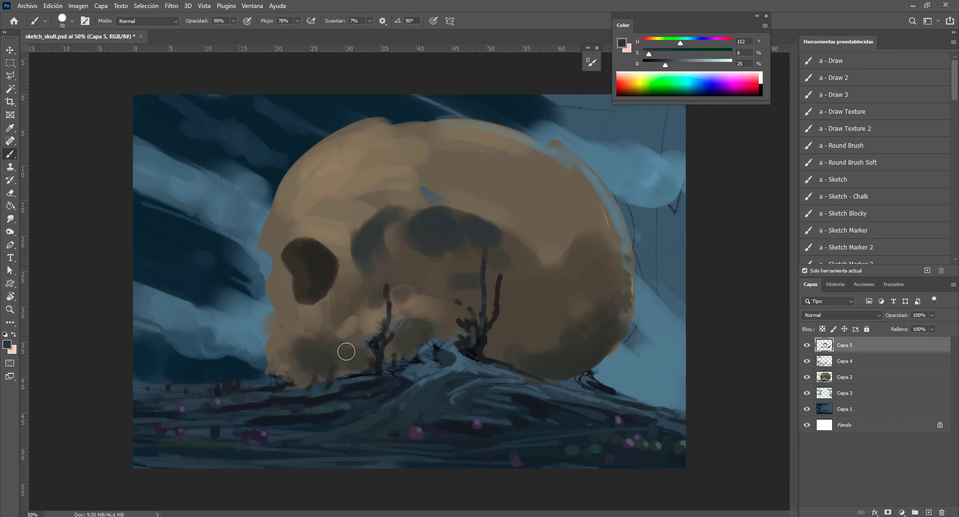
Lighten the cheek with tan, trying and undoing a dark stroke above the socket.
left_click(361, 327, "alt")
left_click_drag(361, 327, 354, 295)
key("bracketleft")
key("bracketleft")
key("bracketleft")
key("bracketright")
key("bracketright")
key("bracketright")
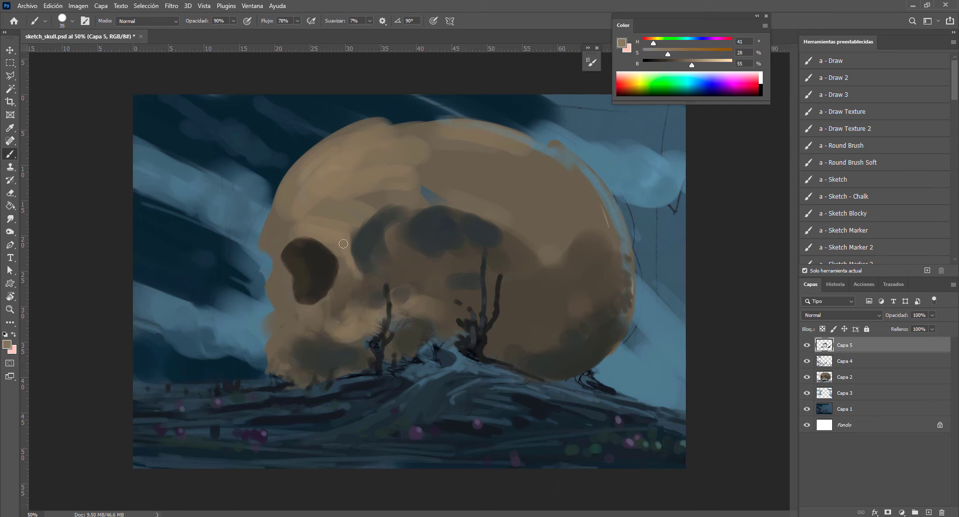
left_click(344, 241, "alt")
left_click_drag(288, 230, 335, 225)
key("ctrl+z")
Paint tan strokes on the jaw and a stroke along the left jaw edge with a 25 brush.
key("bracketleft")
key("bracketleft")
key("bracketleft")
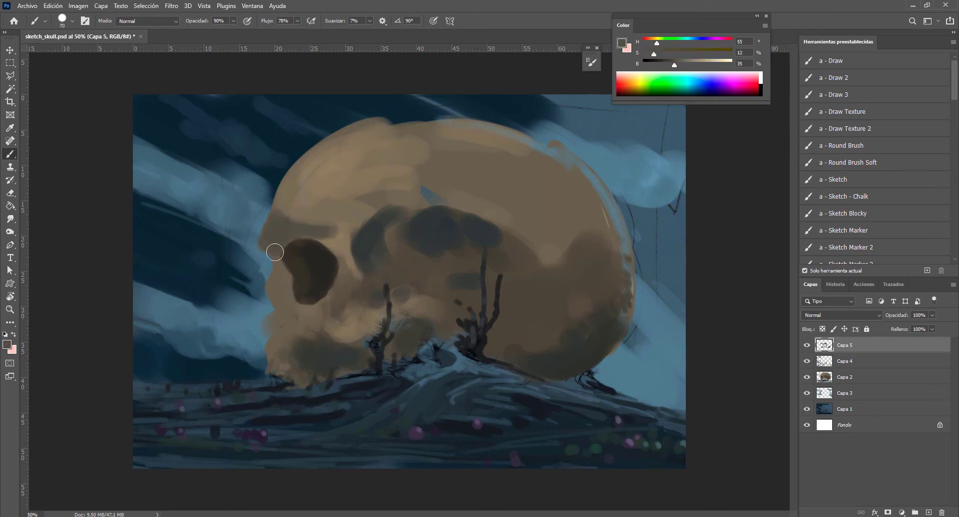
left_click(274, 253, "alt")
left_click(273, 299, "alt")
key("bracketleft")
key("bracketleft")
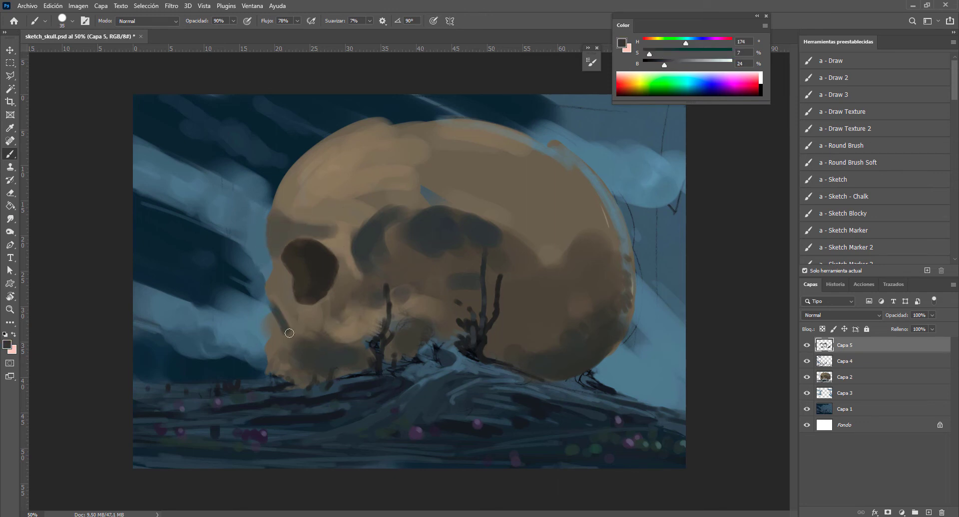
mouse_move(273, 302)
left_mouse_down()
mouse_move(287, 349)
mouse_move(279, 365)
left_mouse_up()
left_click(274, 344, "alt")
left_click_drag(272, 320, 272, 330)
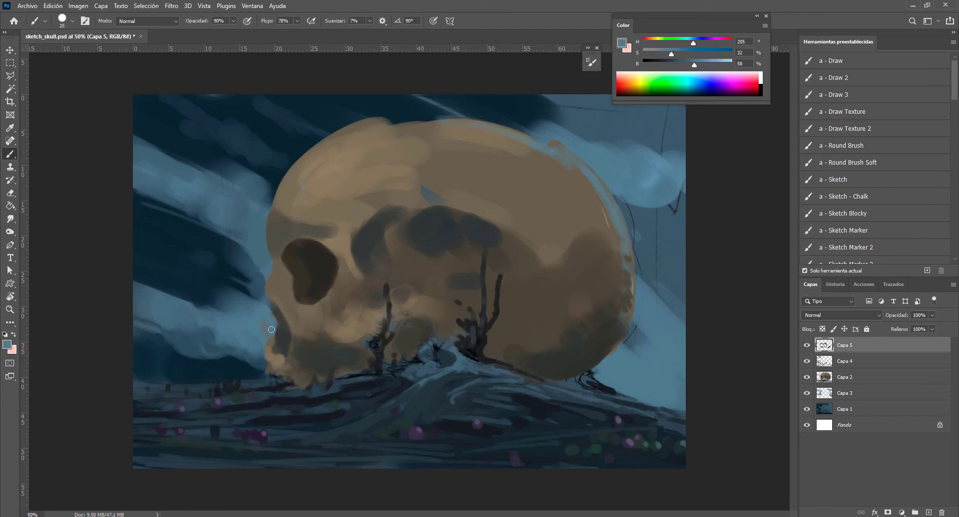
Dab four tan teeth along the jaw line.
left_click(300, 381, "alt")
left_click(346, 372)
left_click(339, 375)
left_click(312, 378)
left_click(287, 380)
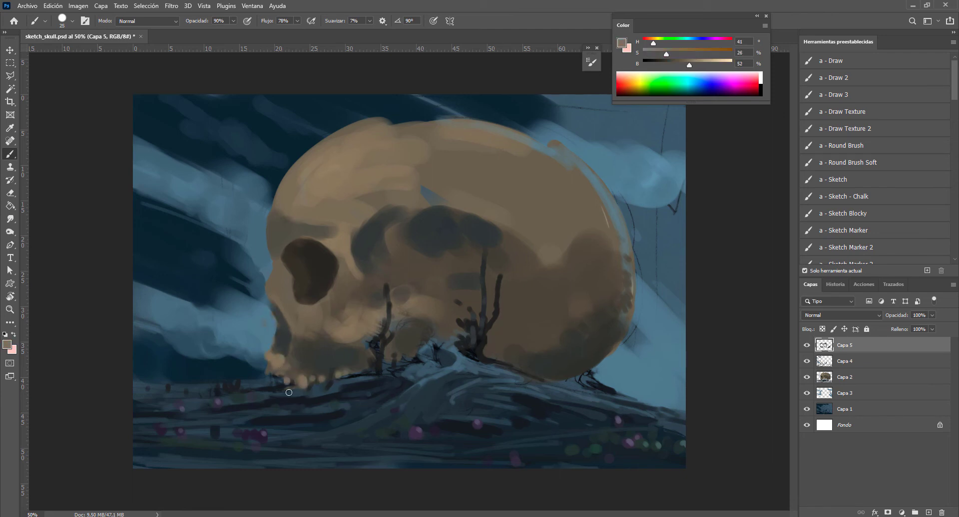
Smooth and lighten the shading on the lower and lower-right skull.
left_click(547, 350, "alt")
mouse_move(547, 350)
left_mouse_down()
mouse_move(546, 368)
mouse_move(567, 372)
mouse_move(518, 361)
mouse_move(530, 357)
left_mouse_up()
key("]")
left_click(547, 350, "alt")
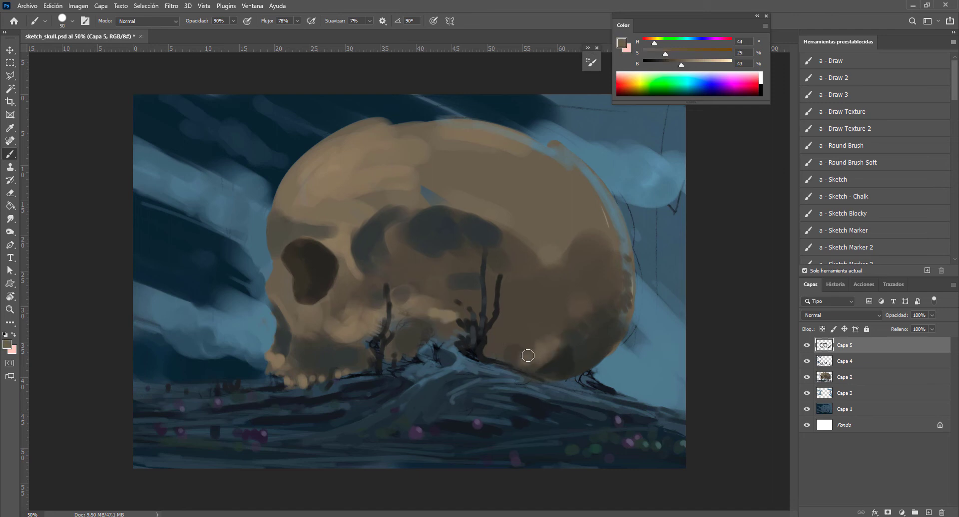
left_click(524, 354, "alt")
key("]")
key("]")
key("]")
mouse_move(558, 270)
left_mouse_down()
mouse_move(589, 239)
mouse_move(544, 272)
mouse_move(606, 304)
left_mouse_up()
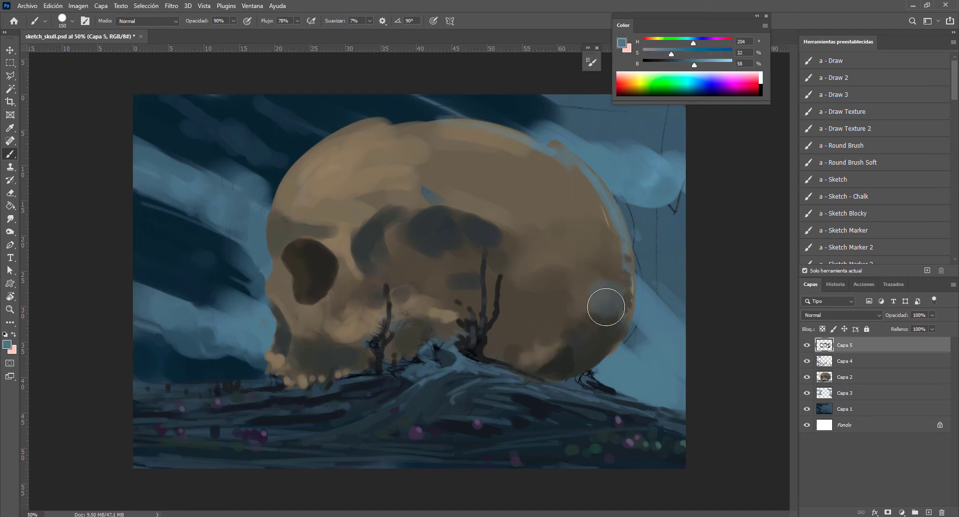
left_click(543, 286, "alt")
Smooth the forehead shading and darken the area around the left eye socket.
left_click_drag(390, 150, 440, 172)
left_click(411, 219, "alt")
key("[")
key("[")
key("[")
left_click_drag(411, 219, 368, 251)
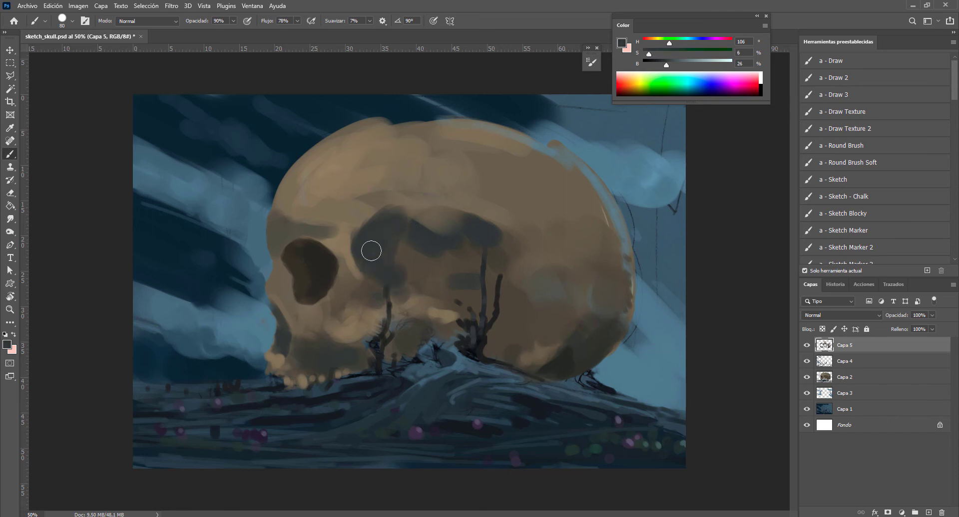
left_click(391, 249, "alt")
key("[")
key("[")
key("[")
Darken the skull's right rim and cover its upper-right highlight.
left_click(625, 265, "alt")
left_click_drag(615, 220, 630, 270)
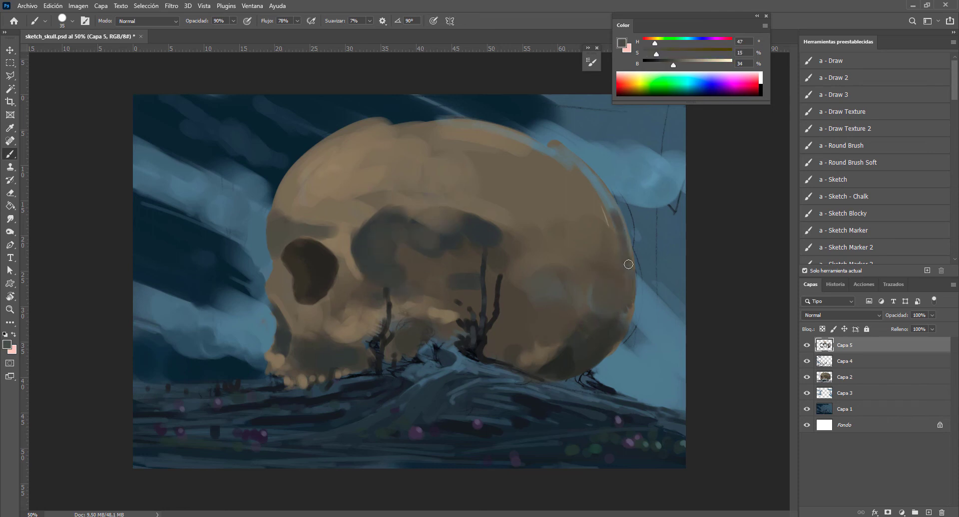
mouse_move(630, 305)
left_mouse_down()
mouse_move(594, 175)
mouse_move(529, 140)
left_mouse_up()
left_click(560, 159, "alt")
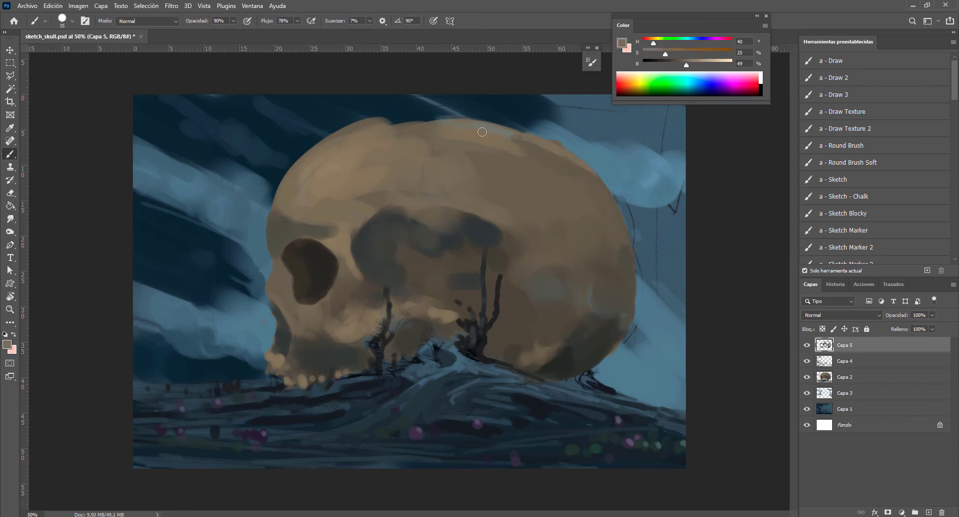
Reshape the skull's upper-left silhouette with sky blue, then sample darker skull tones.
left_click(391, 116, "alt")
mouse_move(390, 118)
left_mouse_down()
mouse_move(282, 178)
mouse_move(264, 230)
left_mouse_up()
left_click(264, 190, "alt")
left_click(302, 295, "alt")
left_click_drag(308, 305, 417, 347)
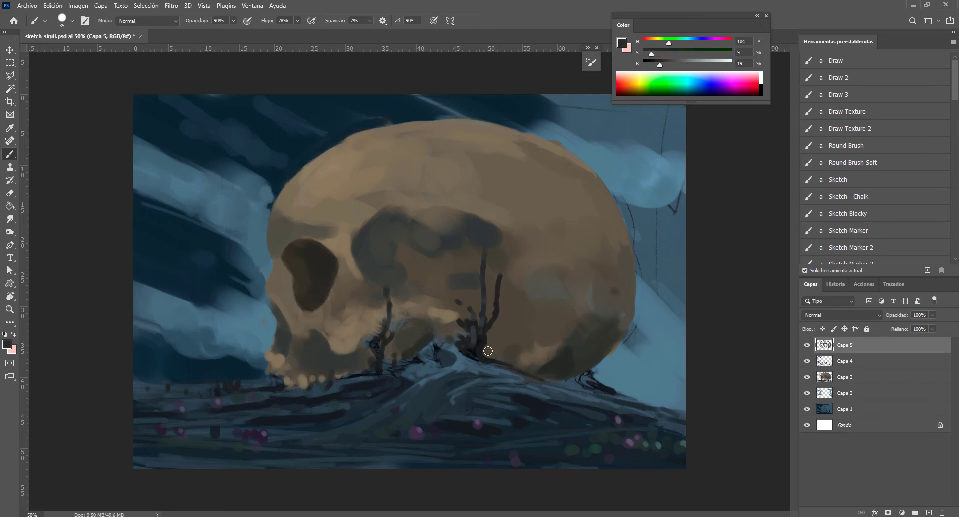
left_click(469, 220, "alt")
left_click(78, 5)
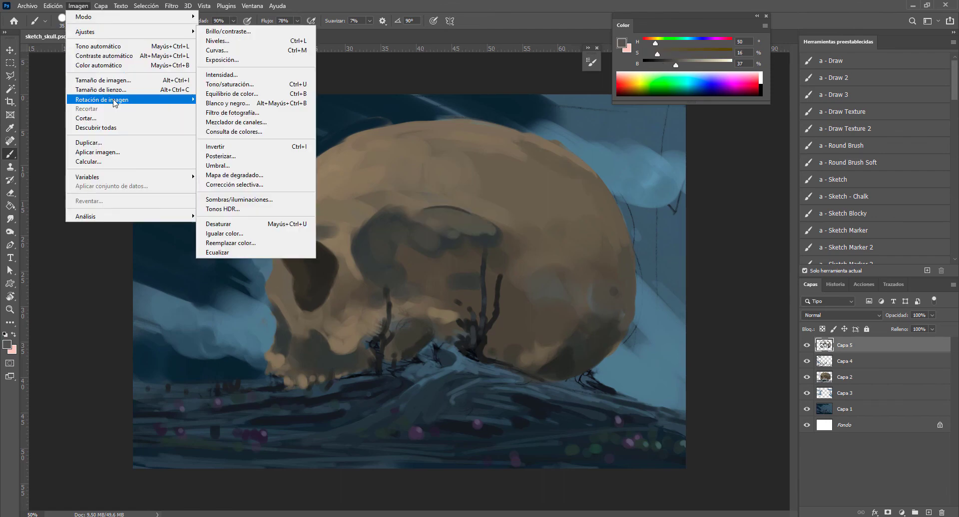
Mirror the canvas horizontally, then paint lighter strokes along the skull's top and left edge.
left_click(235, 143)
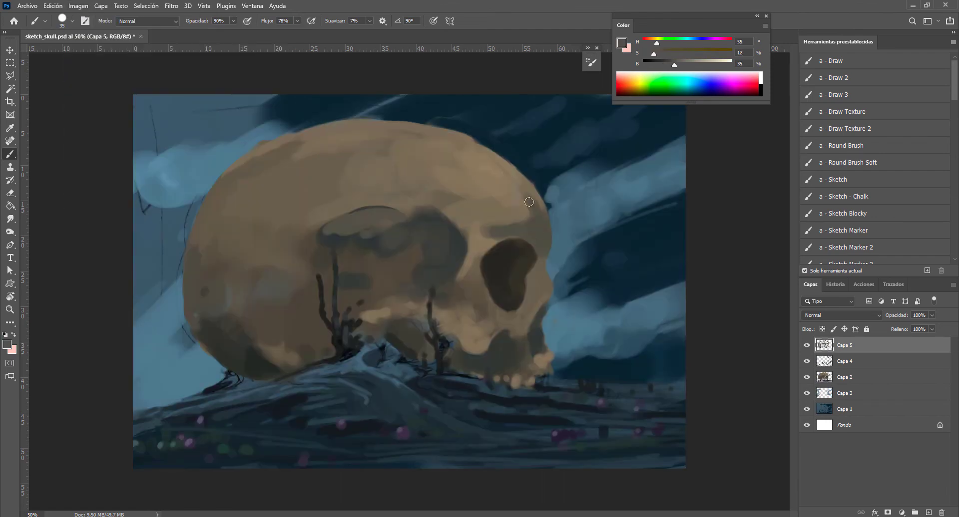
left_click(529, 201, "alt")
mouse_move(529, 202)
left_mouse_down()
mouse_move(445, 129)
mouse_move(350, 114)
mouse_move(263, 176)
mouse_move(210, 315)
left_mouse_up()
left_click(202, 275, "alt")
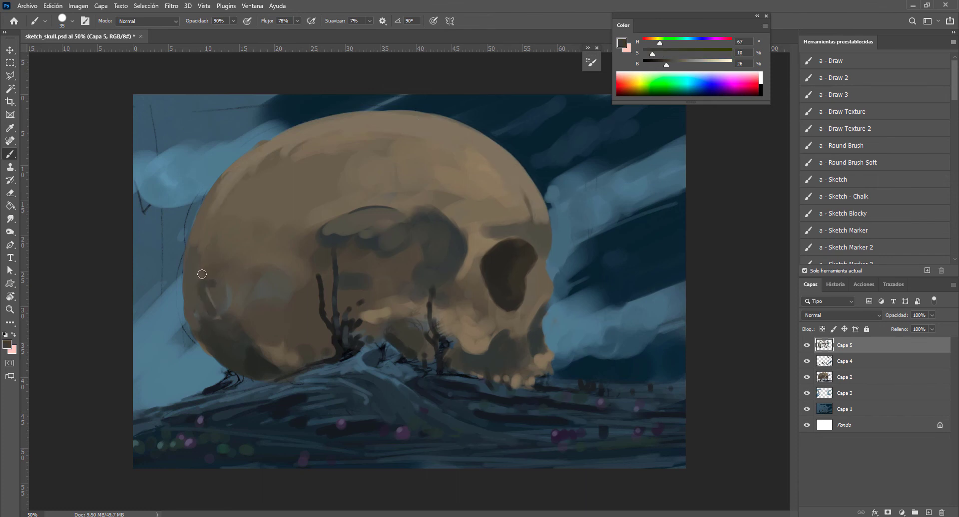
left_click_drag(202, 274, 213, 305)
Repaint the skull's right edge in a warm tone and deepen the brow shadow by the eye socket.
left_click(545, 276, "alt")
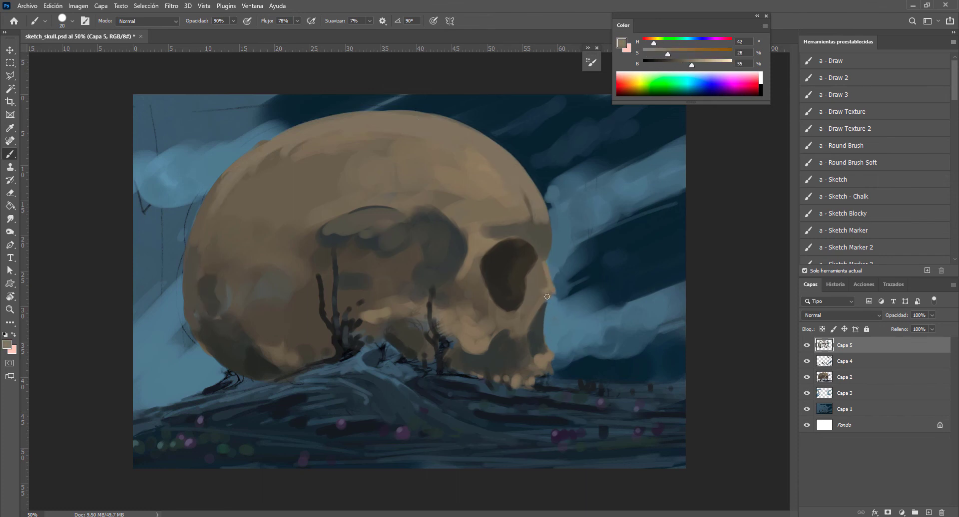
left_click_drag(547, 297, 544, 270)
left_click(543, 273, "alt")
left_click_drag(544, 219, 536, 182)
left_click_drag(424, 209, 353, 225)
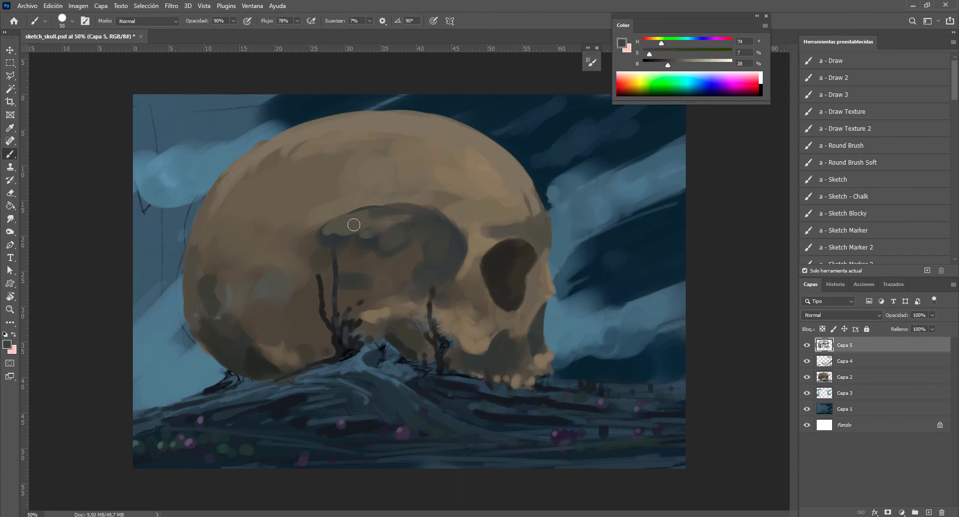
left_click(457, 235, "alt")
left_click_drag(457, 235, 434, 225)
Stroke the skull's lower-left edge and add fine dark rock-blue strokes near the rocks.
left_click(253, 360, "alt")
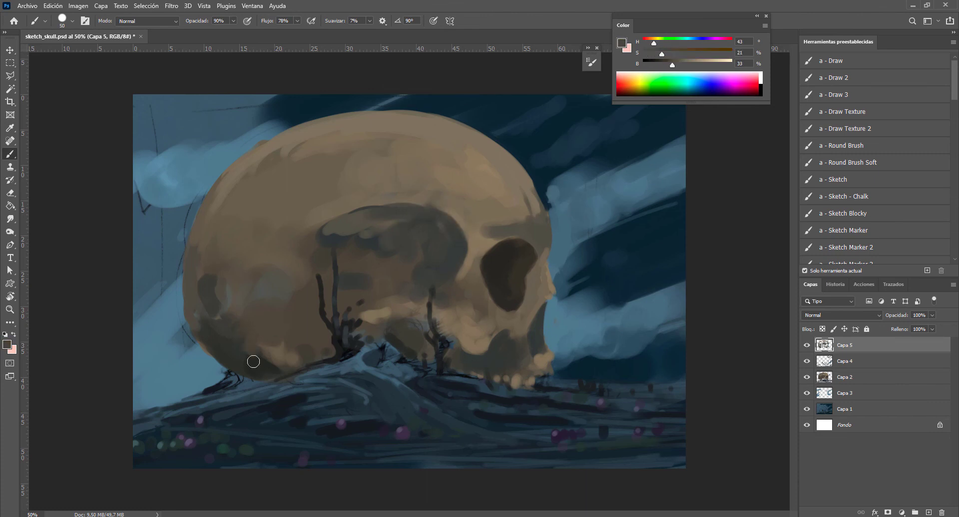
left_click_drag(253, 359, 276, 365)
left_click(463, 430, "alt")
key("bracketleft")
key("bracketleft")
key("bracketleft")
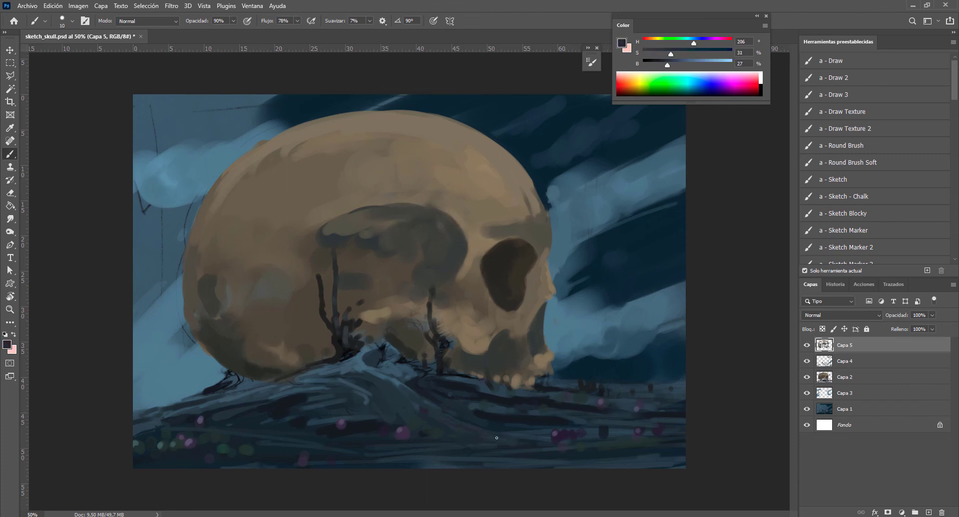
left_click_drag(377, 354, 402, 363)
left_click(403, 364, "alt")
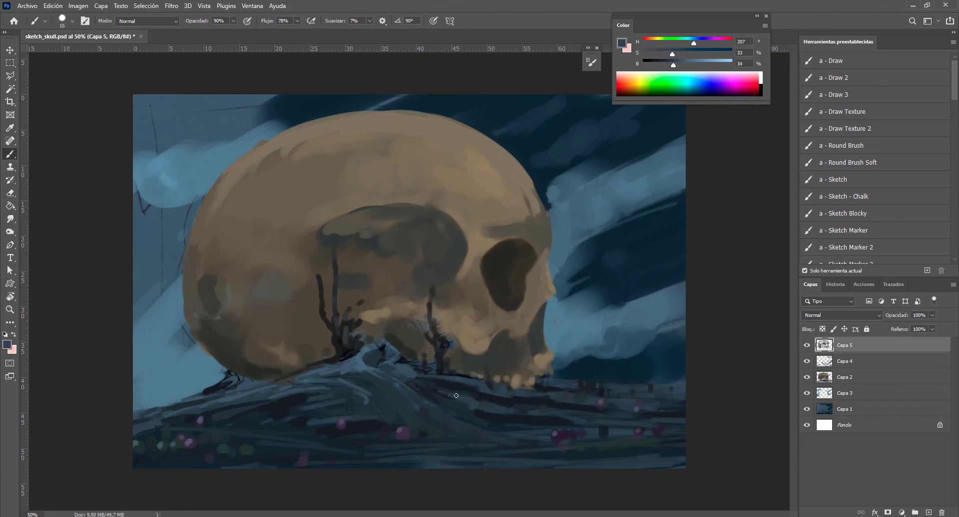
left_click(407, 375, "alt")
left_click(403, 381, "alt")
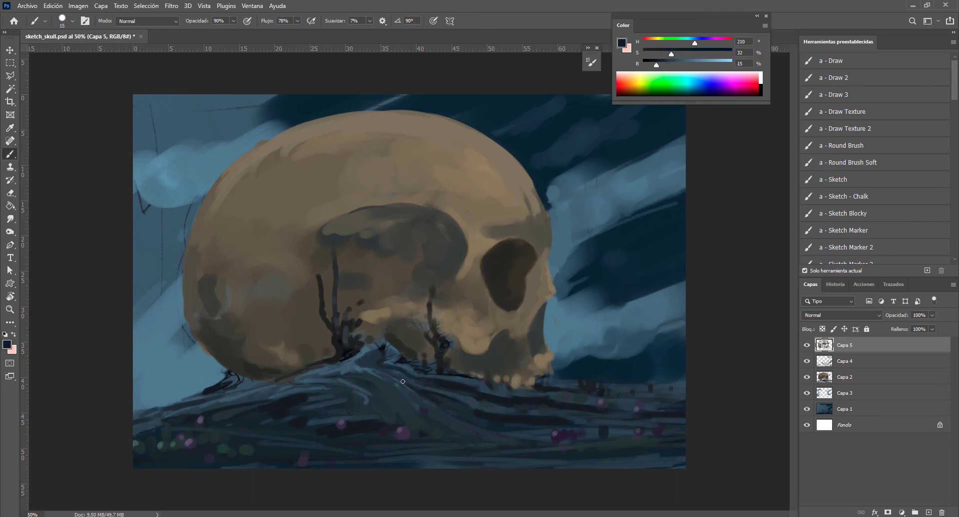
left_click(228, 416, "alt")
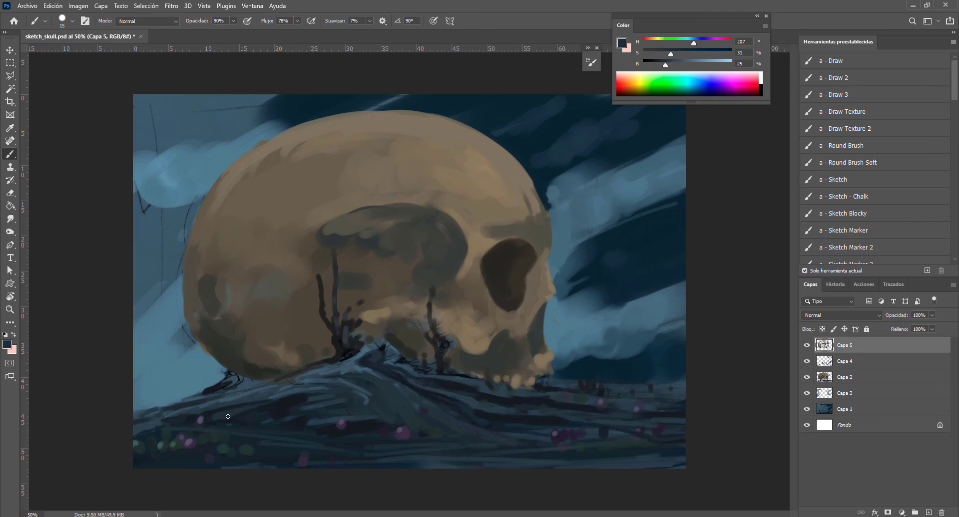
left_click(335, 349, "alt")
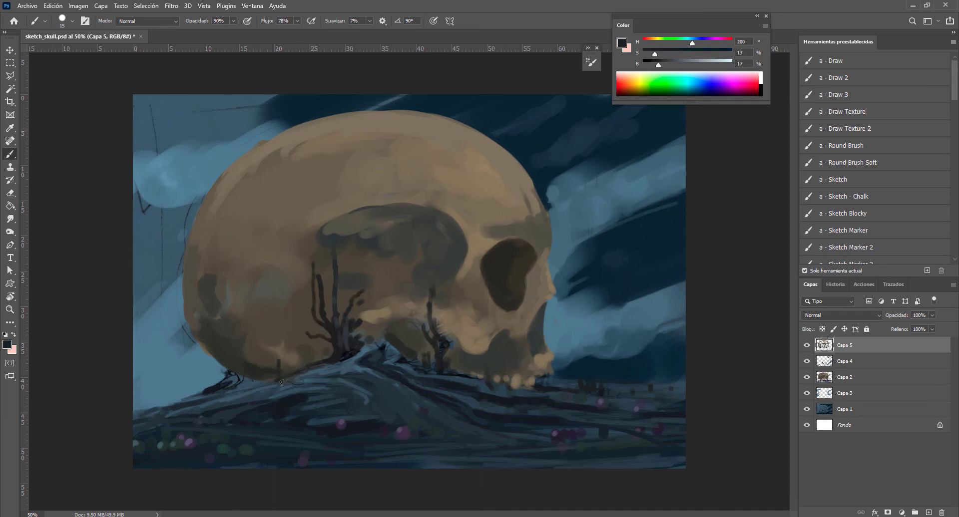
Paint dark and lighter blue strokes over the upper-left sky.
left_click(540, 390, "alt")
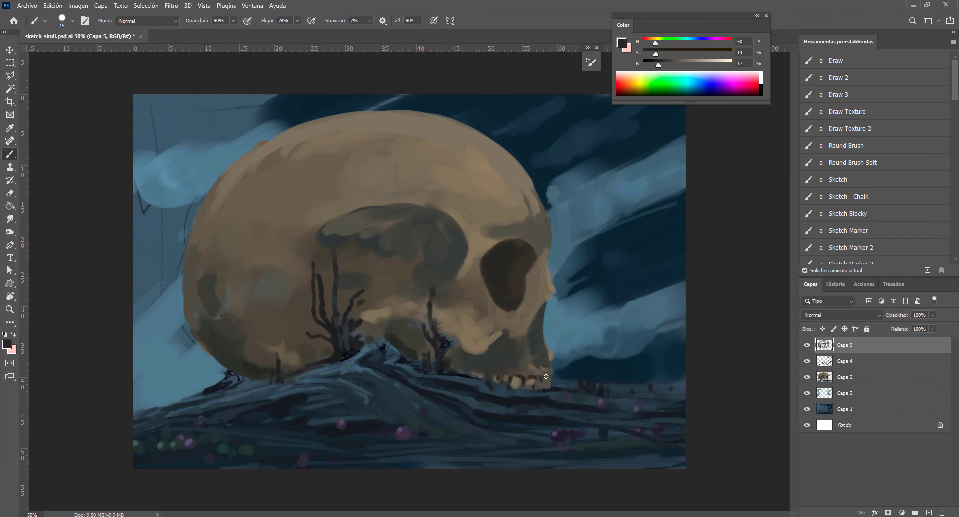
left_click(567, 254, "alt")
mouse_move(260, 110)
left_mouse_down()
mouse_move(128, 146)
mouse_move(222, 144)
mouse_move(187, 165)
left_mouse_up()
left_click(222, 143, "alt")
left_click(160, 364, "alt")
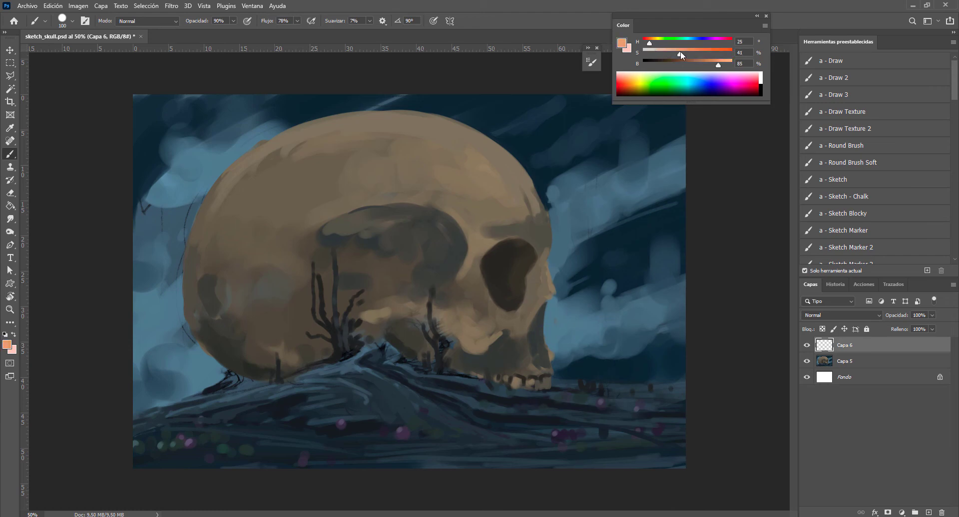
On an overlay layer, spread a soft warm orange glow across the skull at lower opacity.
left_click(841, 316)
left_click(839, 402)
left_click_drag(515, 170, 531, 215)
key("ctrl+z")
key("3")
key("9")
left_click_drag(399, 119, 530, 272)
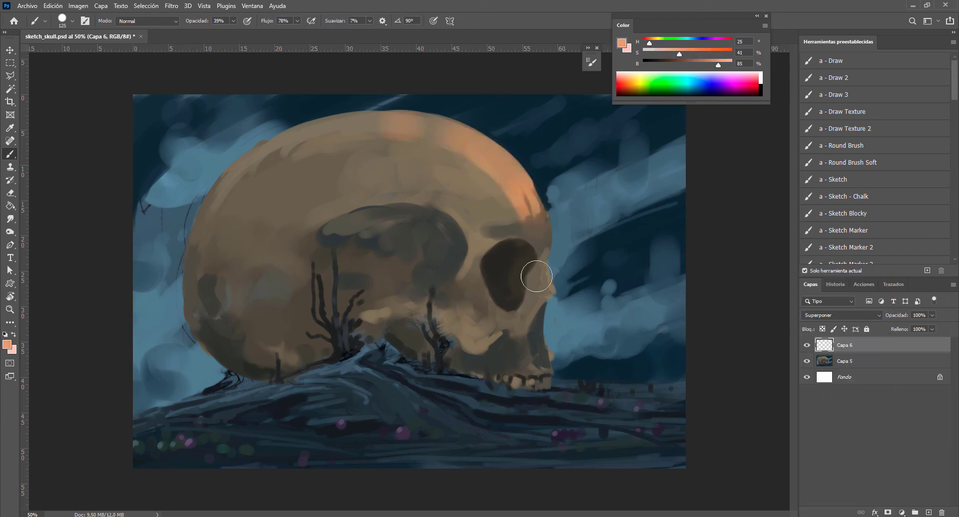
left_click_drag(300, 135, 456, 316)
Paint broad light strokes on the right side with a large brush and zoom out.
key("bracketright")
key("bracketright")
key("bracketright")
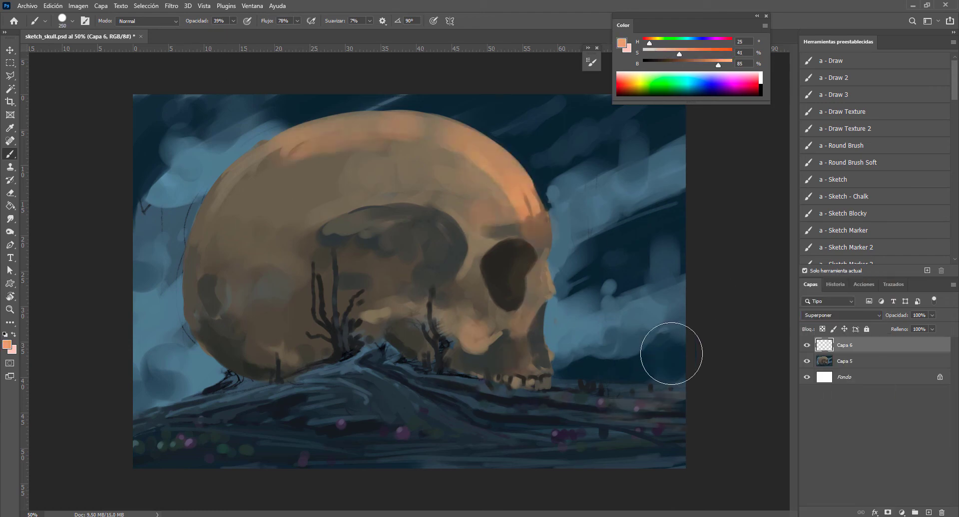
key("bracketright")
key("bracketright")
key("bracketright")
left_click_drag(665, 340, 623, 224)
key("ctrl+minus")
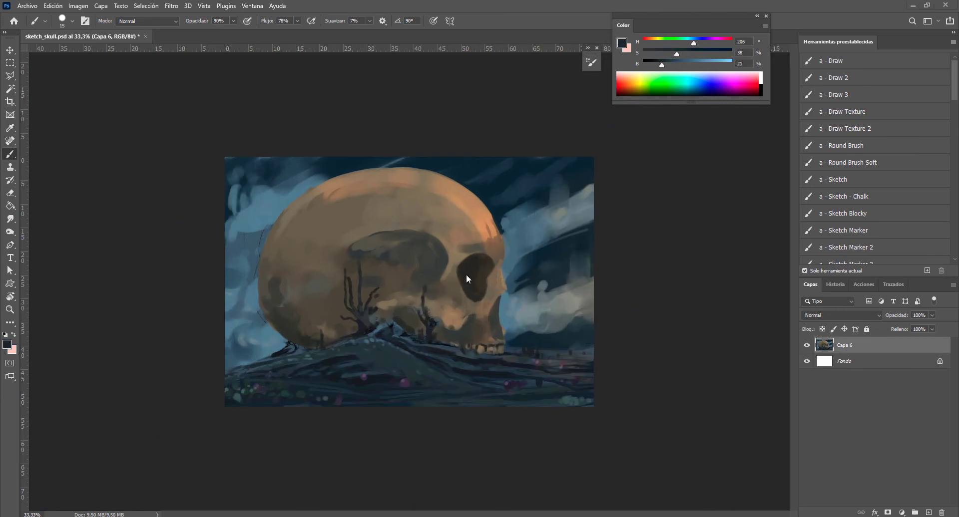
left_click(547, 389, "alt")
left_click(373, 364, "alt")
left_click(538, 354, "alt")
Sample mid and darker hill blues while adjusting the brush size.
left_click(247, 350, "alt")
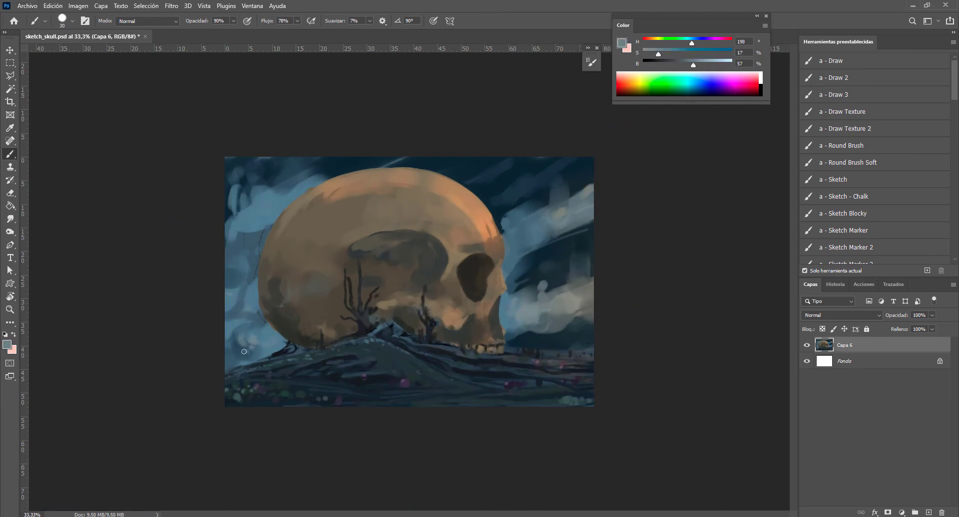
left_click(249, 219, "alt")
key("bracketright")
key("bracketright")
key("bracketright")
left_click(516, 184, "alt")
left_click(529, 280, "alt")
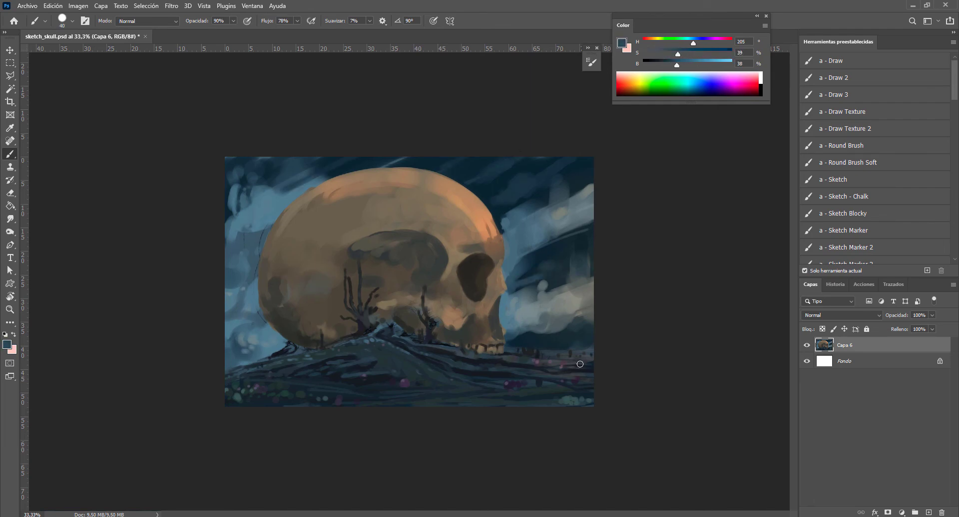
key("bracketleft")
key("bracketleft")
key("bracketleft")
left_click(554, 333, "alt")
left_click(528, 339, "alt")
left_click(539, 255, "alt")
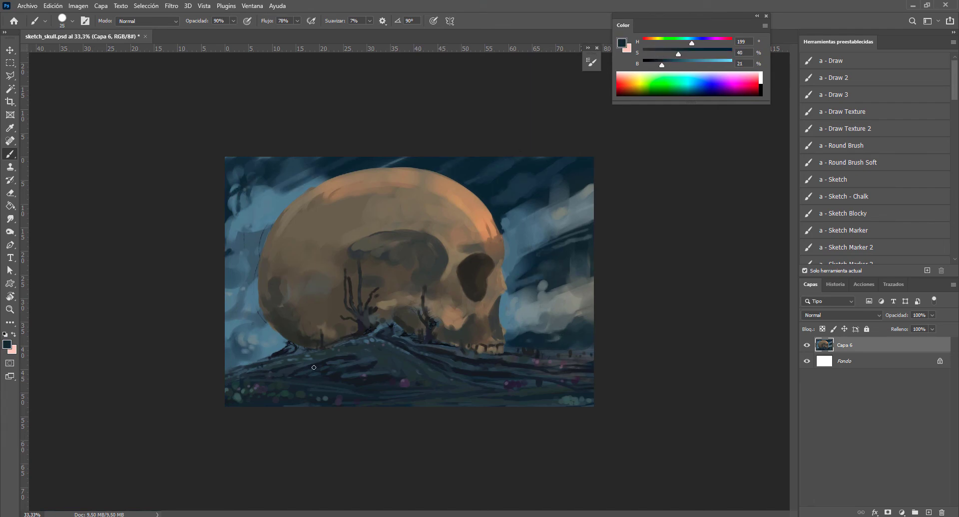
Flip the canvas back so the skull faces left and sample dark hill blues.
left_click(78, 5)
left_click(235, 145)
left_click(591, 331, "alt")
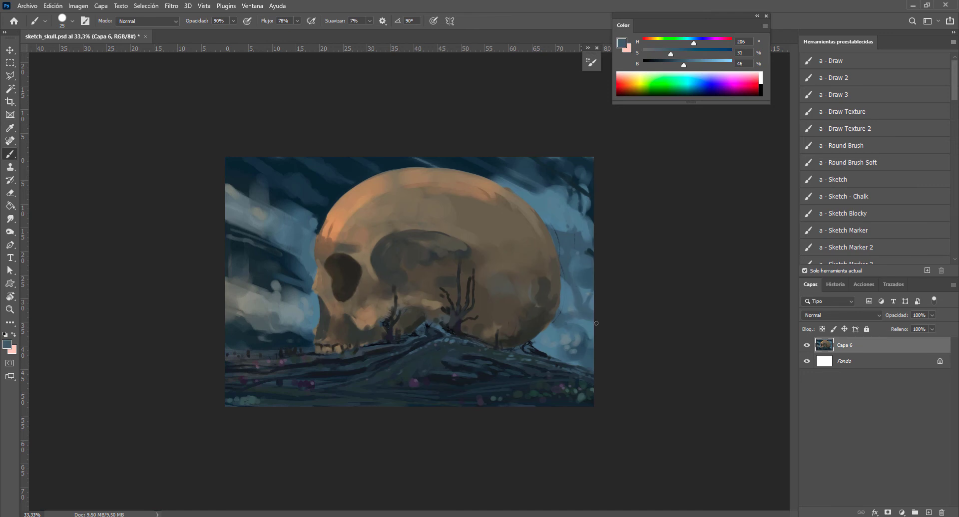
left_click(536, 157, "alt")
left_click(456, 364, "alt")
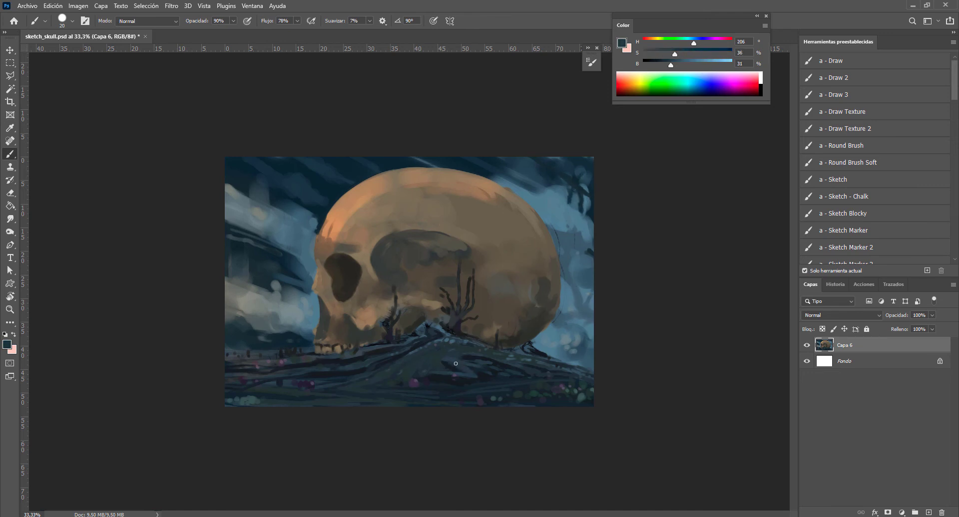
left_click(420, 372, "alt")
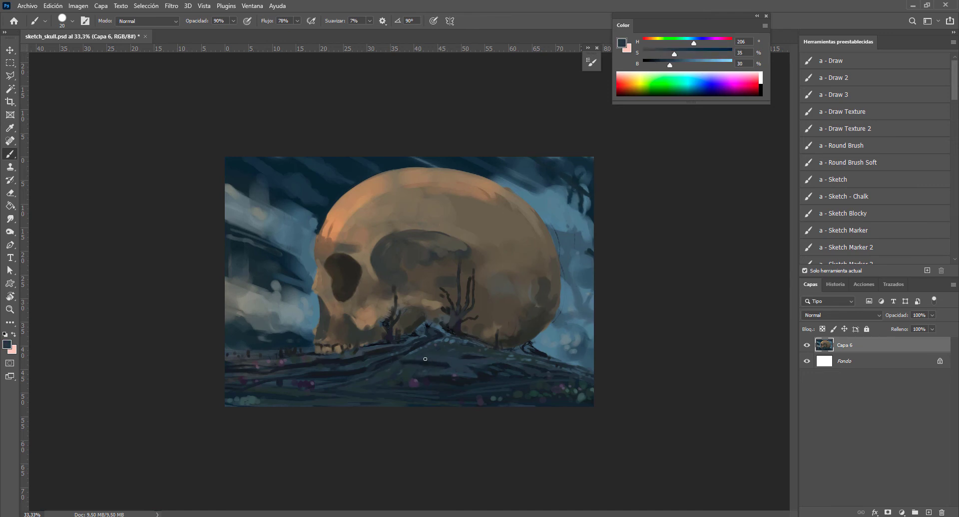
left_click(482, 376, "alt")
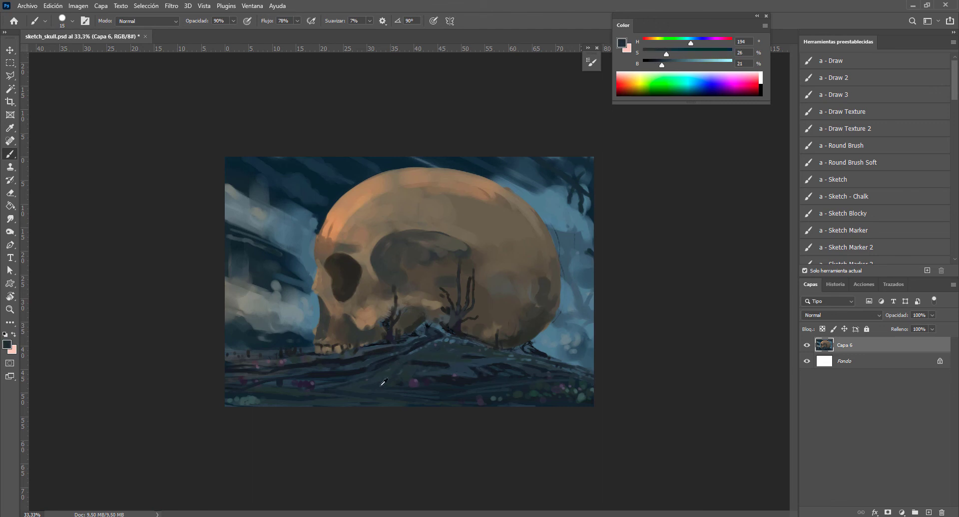
Paint over the stray branches in the upper-right sky with dark blue.
left_click(236, 310, "alt")
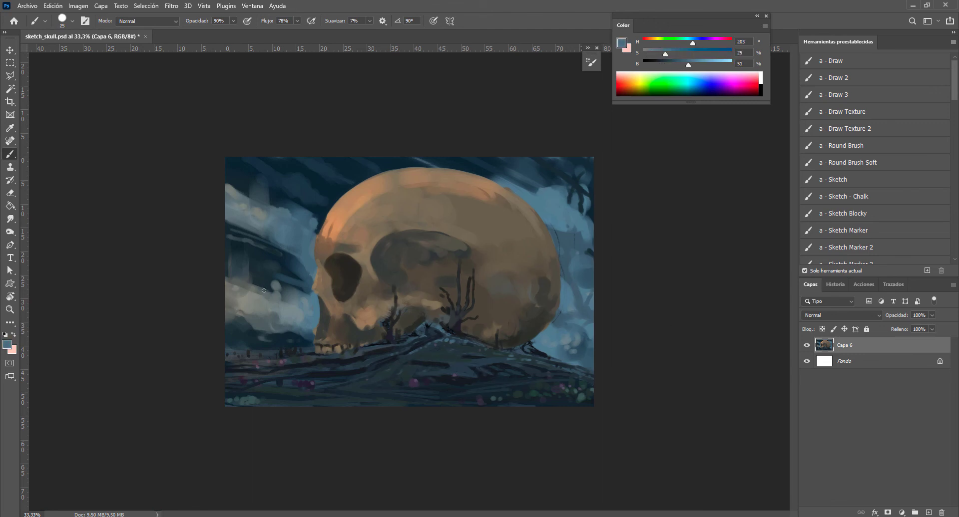
left_click(331, 240, "alt")
left_click(344, 224, "alt")
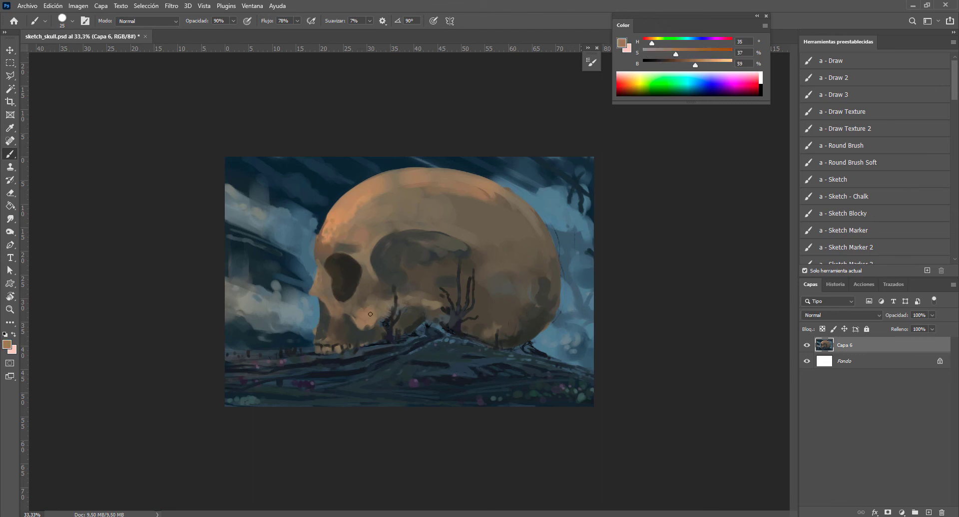
left_click(559, 280, "alt")
key("bracketright")
key("bracketright")
key("bracketright")
left_click_drag(586, 170, 544, 212)
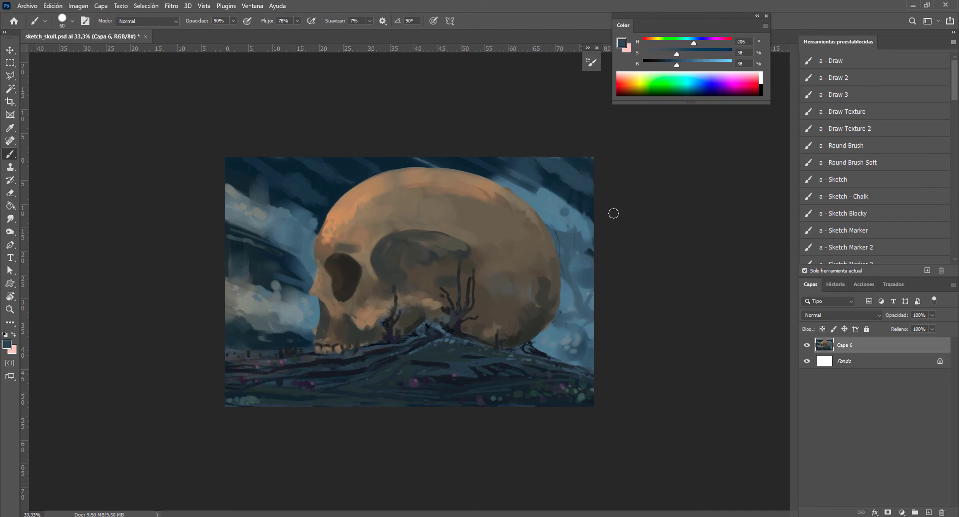
left_click(345, 326, "alt")
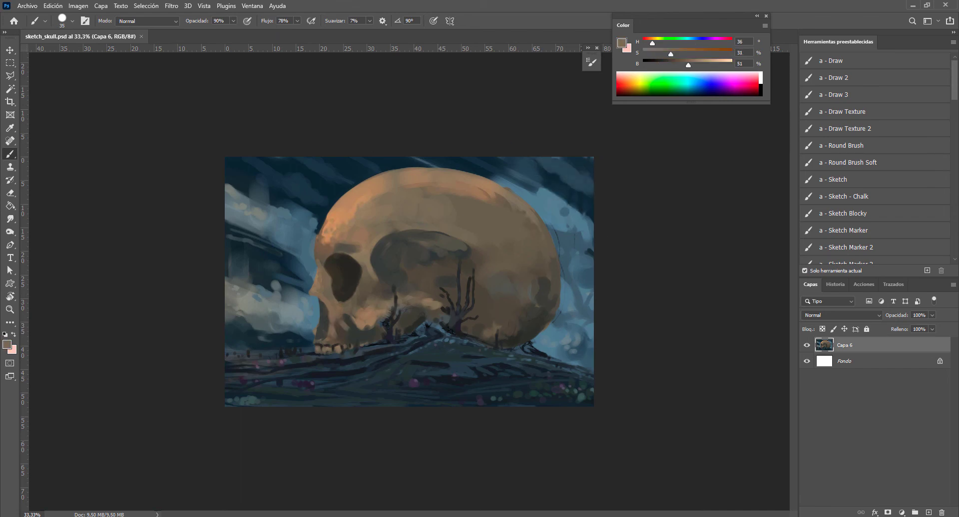
key("bracketleft")
key("bracketleft")
key("bracketleft")
key("ctrl+plus")
Darken the edge of the skull's nose with dark grey and blue strokes.
left_click(272, 309, "alt")
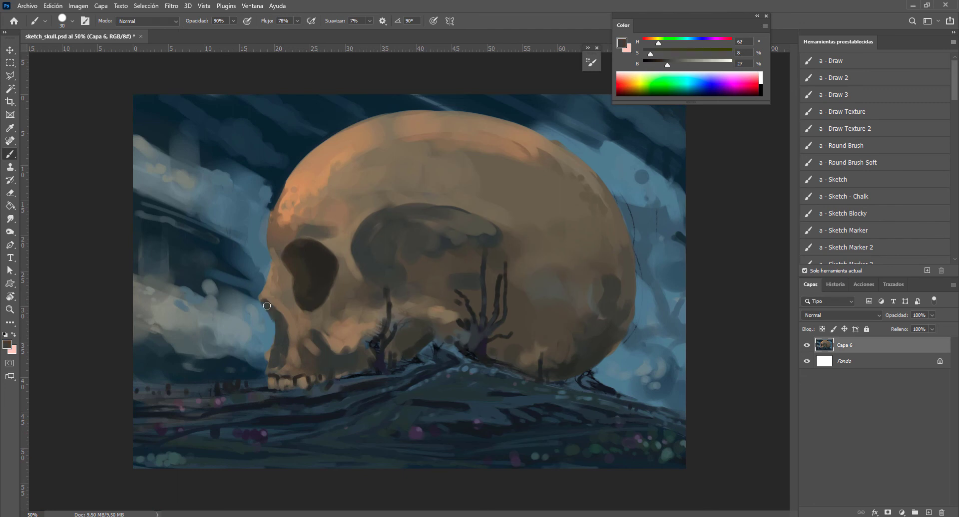
left_click_drag(265, 302, 275, 336)
left_click(262, 364, "alt")
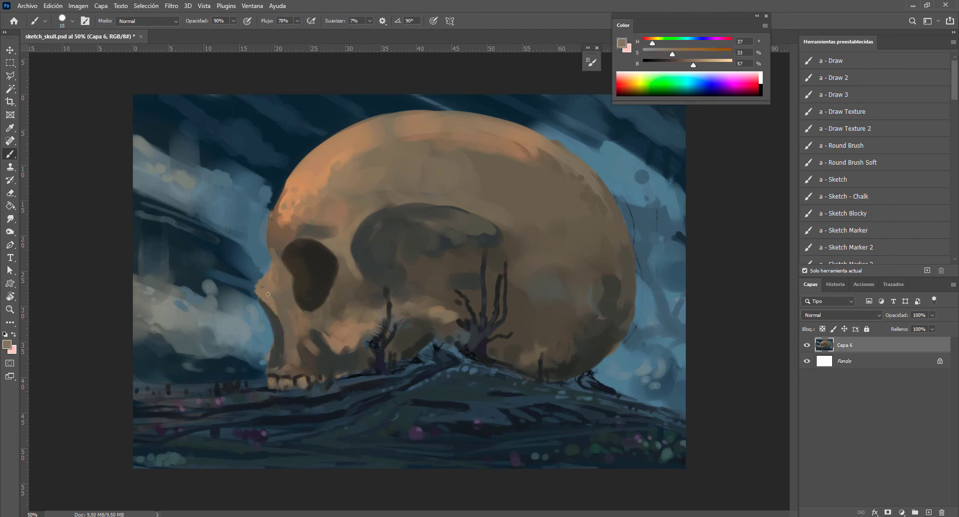
left_click_drag(268, 295, 256, 289)
key("bracketright")
key("bracketright")
Paint tan strokes over the skull's cheek.
left_click(283, 246, "alt")
left_click(278, 234, "alt")
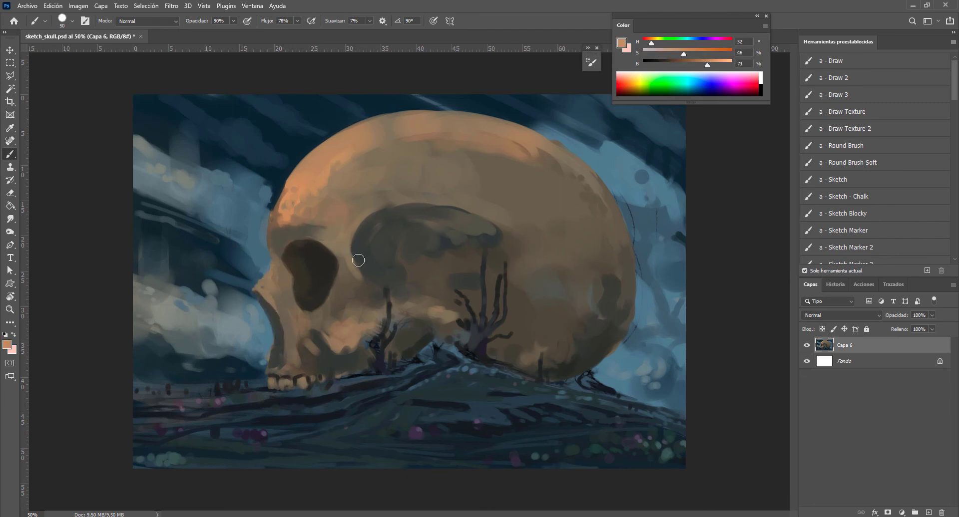
left_click(357, 277, "alt")
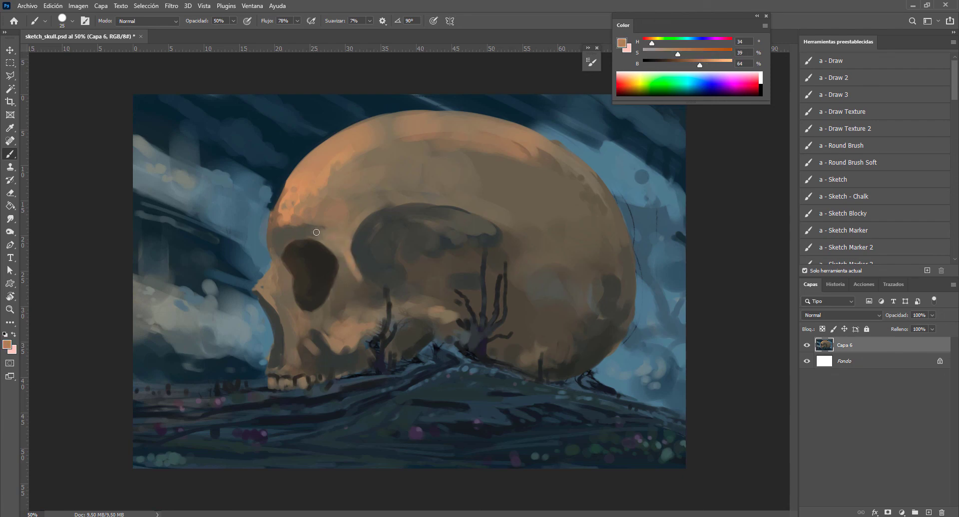
key("bracketleft")
left_click(394, 334, "alt")
key("bracketright")
key("bracketright")
key("bracketright")
left_click(357, 300, "alt")
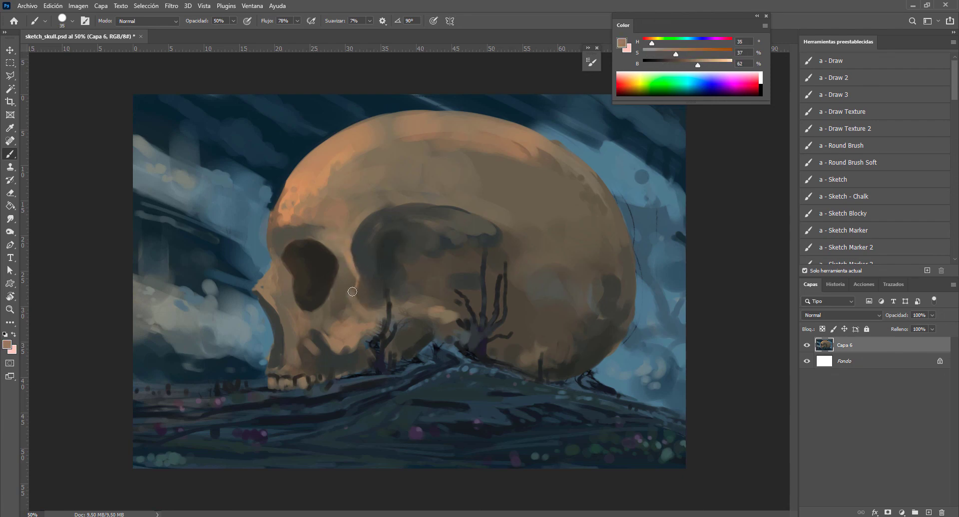
left_click_drag(348, 291, 333, 307)
left_click_drag(345, 275, 332, 367)
Darken below the eye socket and paint tan over the brow and eye socket.
key("bracketleft")
key("bracketleft")
left_click(332, 364, "alt")
key("bracketleft")
left_click(353, 338, "alt")
key("bracketright")
key("bracketright")
left_click(402, 181, "alt")
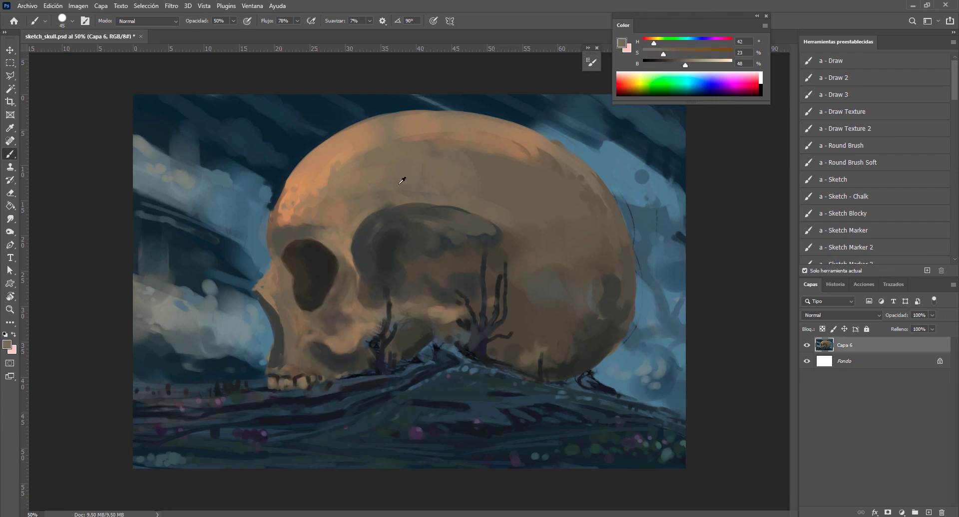
key("bracketright")
key("bracketright")
key("bracketright")
mouse_move(456, 253)
left_mouse_down()
mouse_move(445, 201)
mouse_move(368, 203)
mouse_move(414, 197)
left_mouse_up()
Darken the upper eye socket and sample blues and a dark purple near the tree.
left_click(379, 218, "alt")
key("bracketleft")
key("bracketleft")
key("bracketleft")
left_click(181, 367, "alt")
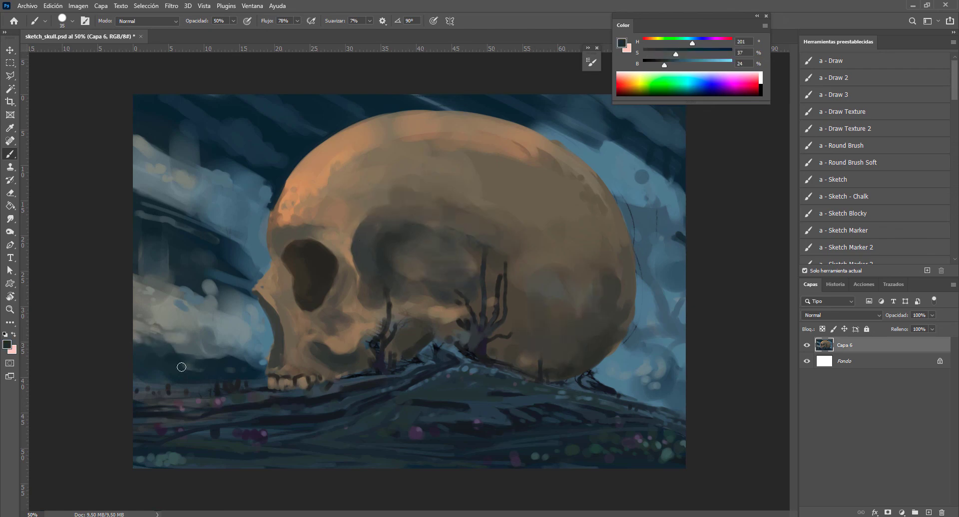
left_click(452, 339, "alt")
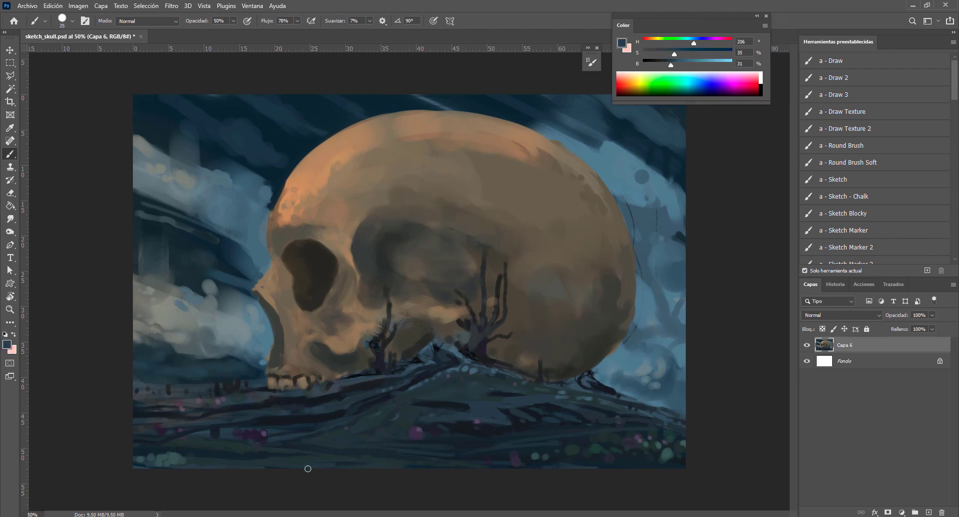
key("bracketleft")
left_click(197, 295, "alt")
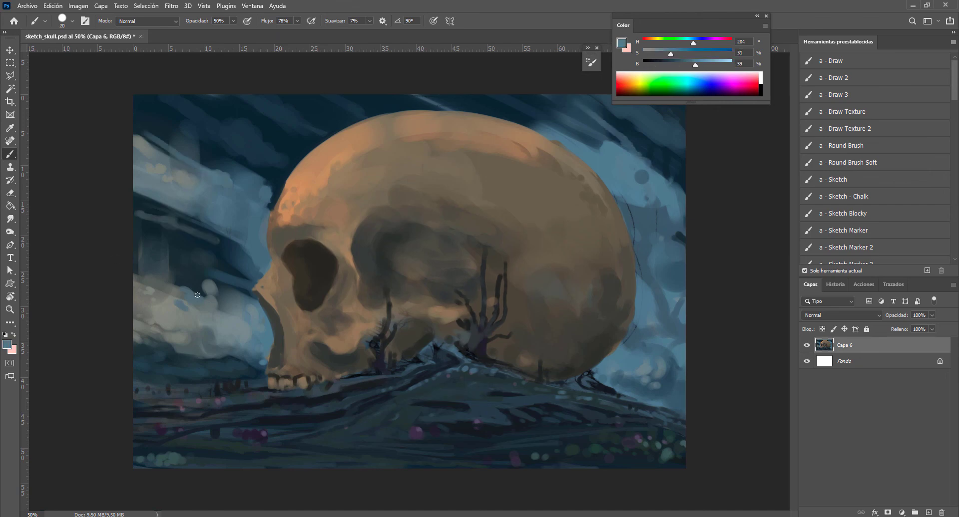
left_click(663, 329, "alt")
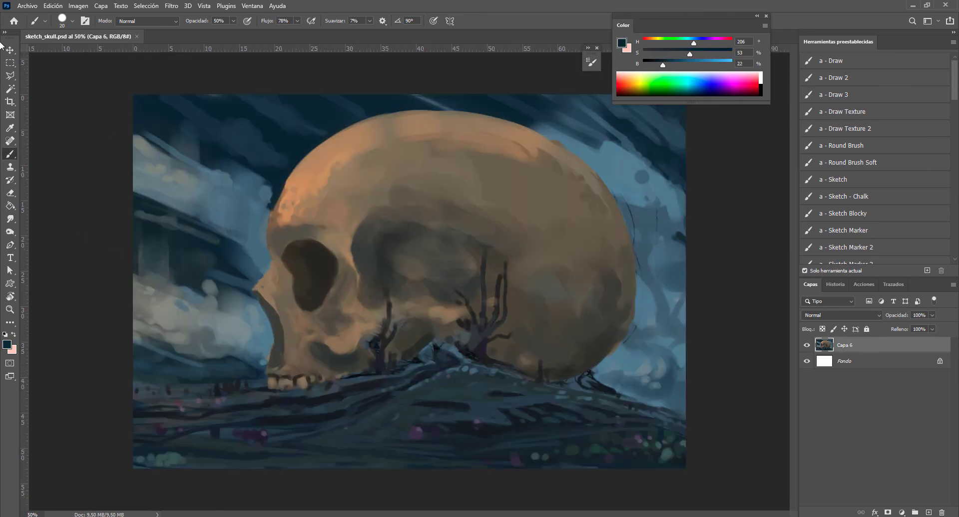
scroll(450, 310, "up", 2)
left_click(452, 325, "alt")
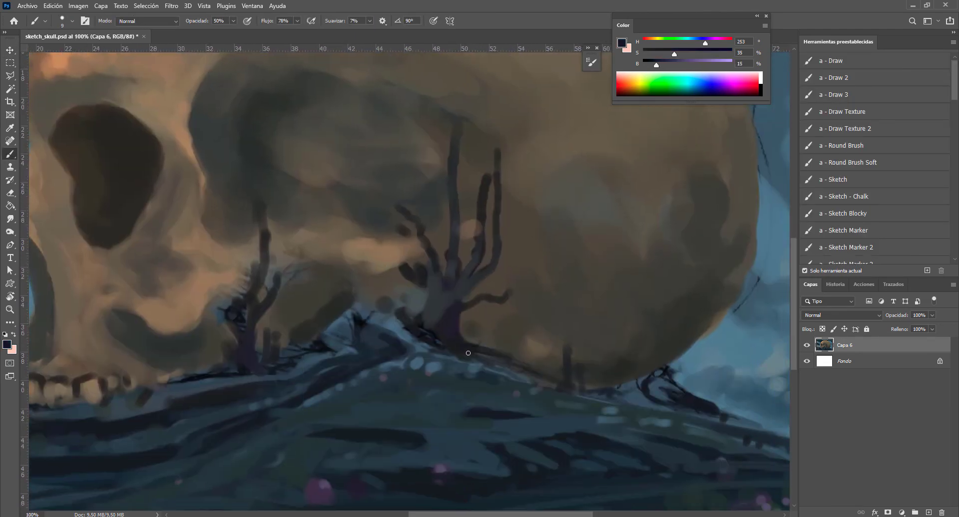
At 90% brush opacity, paint dark strokes over the tree trunk.
key("9")
left_click_drag(457, 290, 466, 339)
left_click(466, 337, "alt")
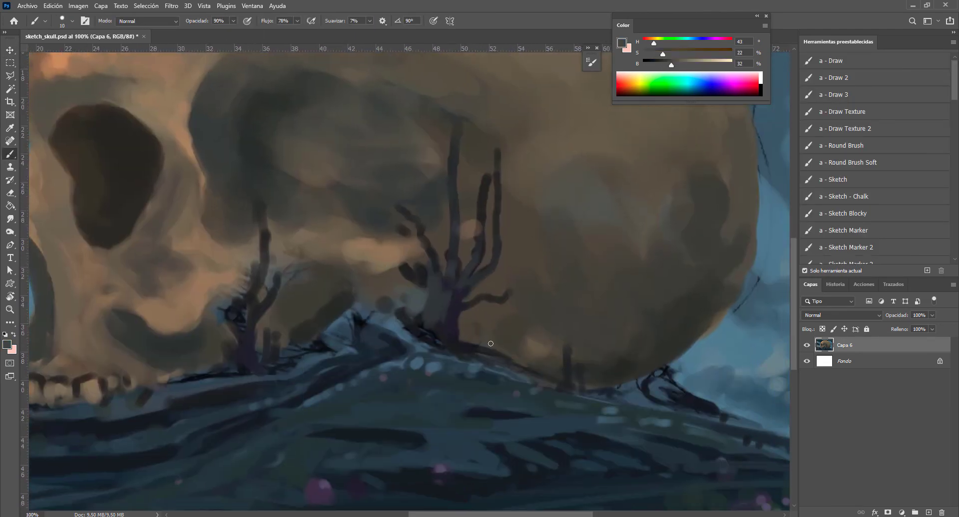
key("bracketleft")
left_click_drag(445, 291, 446, 316)
left_click(463, 299, "alt")
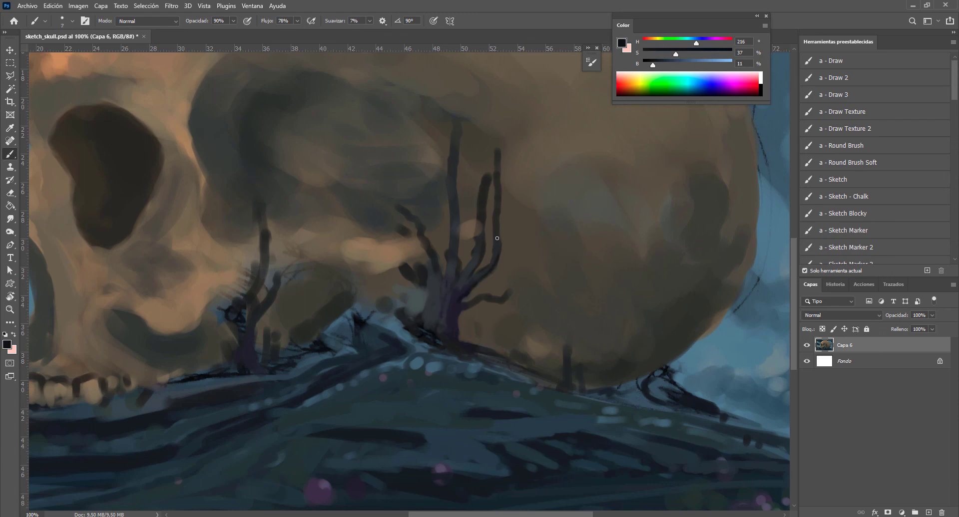
left_click(477, 234, "alt")
key("bracketright")
key("bracketright")
key("bracketright")
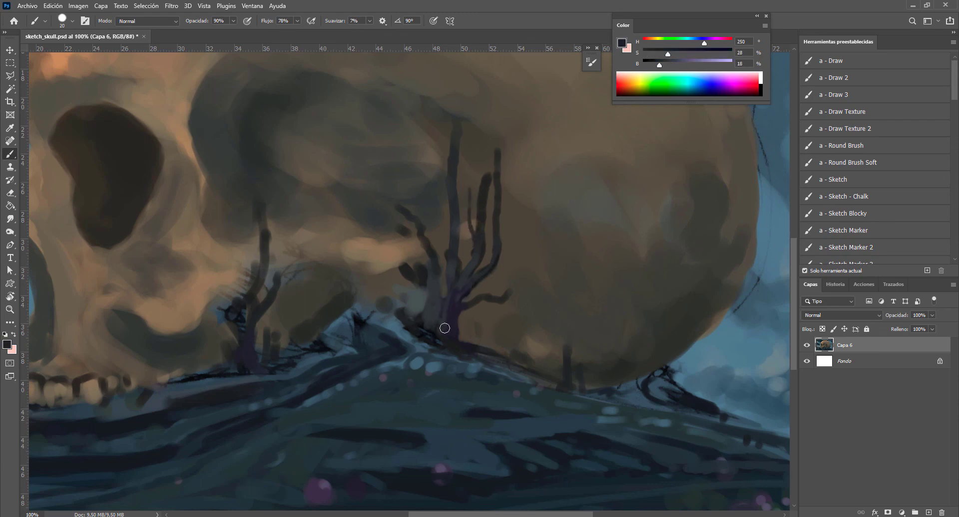
left_click(445, 320, "alt")
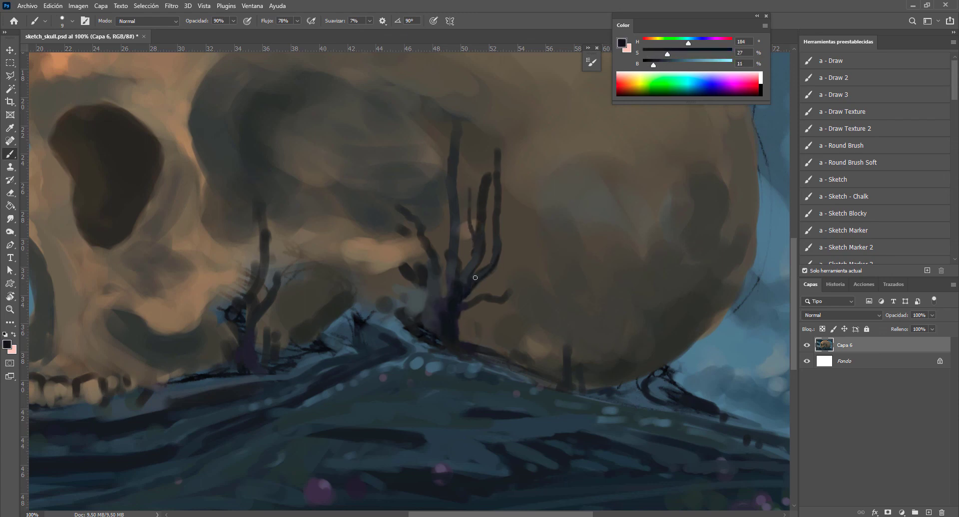
key("bracketright")
left_click(439, 312, "alt")
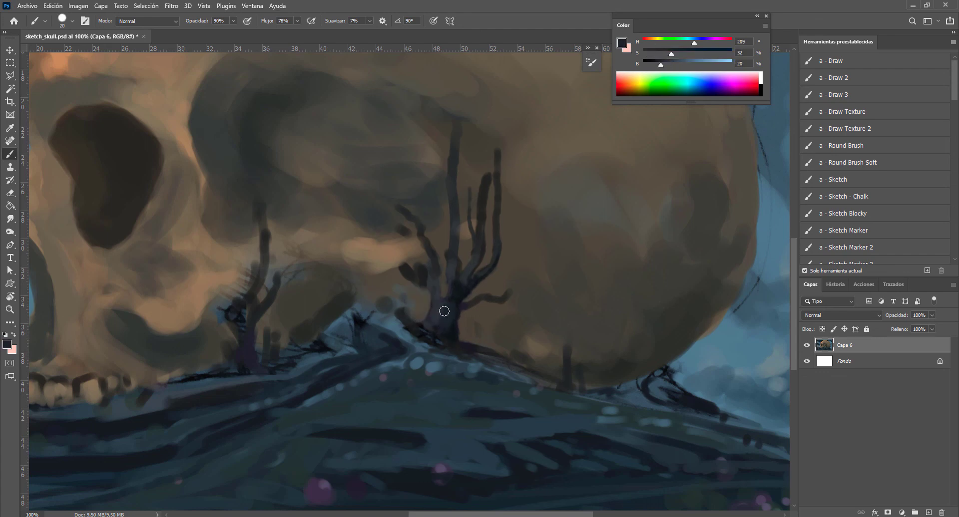
Strengthen the right tree's branches and paint new branches on the left tree.
left_click_drag(440, 303, 420, 224)
left_click_drag(467, 281, 492, 197)
key("bracketright")
key("bracketright")
mouse_move(270, 367)
left_mouse_down()
mouse_move(265, 315)
mouse_move(277, 223)
left_mouse_up()
left_click_drag(225, 372, 260, 272)
left_click(310, 344, "alt")
left_click_drag(311, 344, 405, 309)
Dab small dark marks near the skull's upper-left edge, then bring the lower-right hill into view.
key("ctrl+minus")
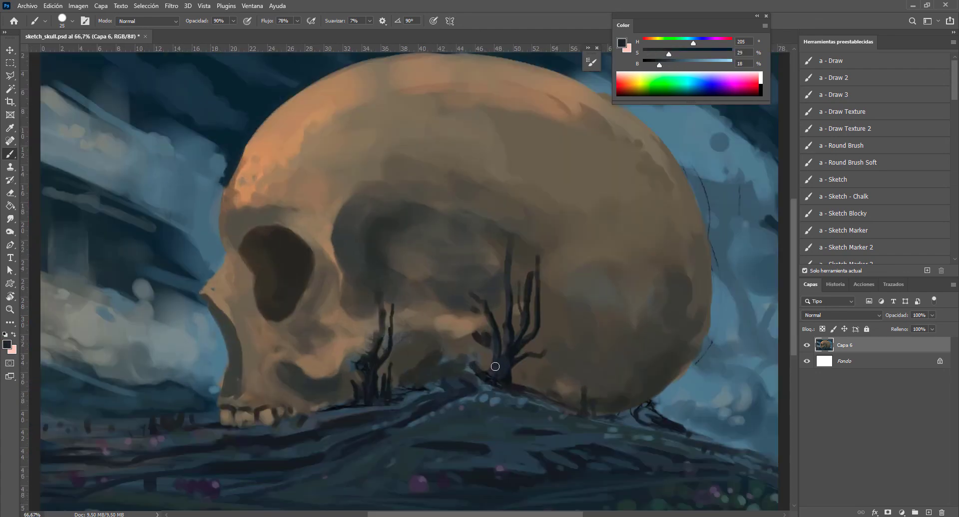
key("bracketleft")
left_click(353, 319, "alt")
key("bracketright")
left_click(594, 394, "alt")
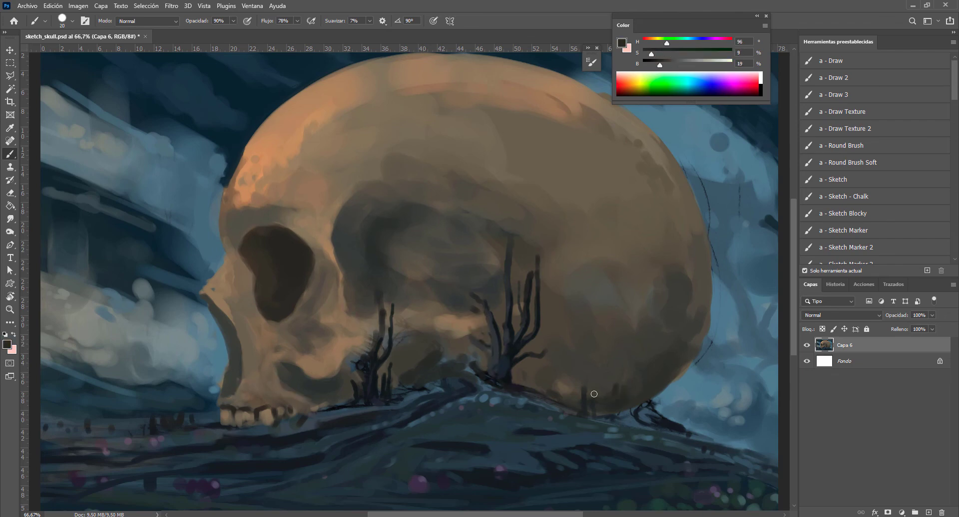
left_click(233, 188)
left_click(543, 462, "alt")
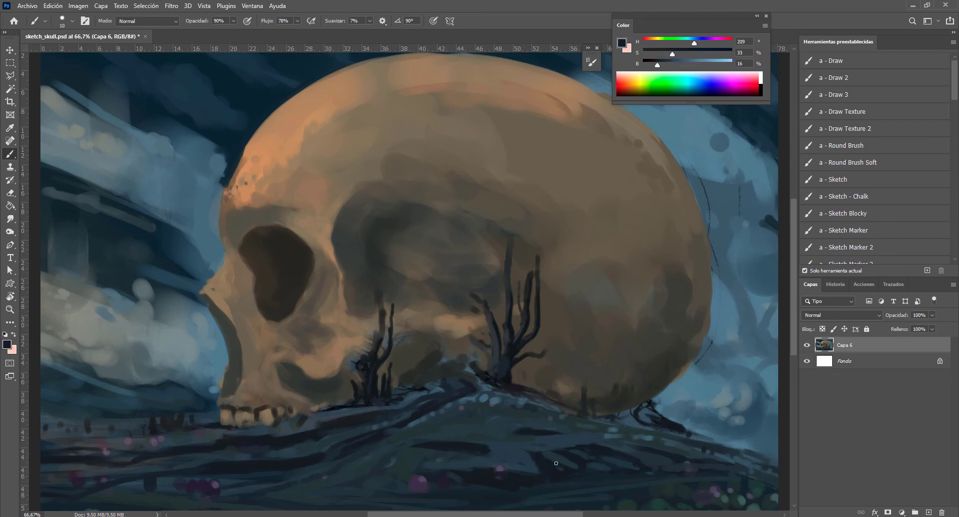
key("ctrl+plus")
left_click_drag(556, 463, 223, 294)
Sample teal and purple tones, enlarge the brush, and lighten the blue sphere's right edge.
left_click(565, 383, "alt")
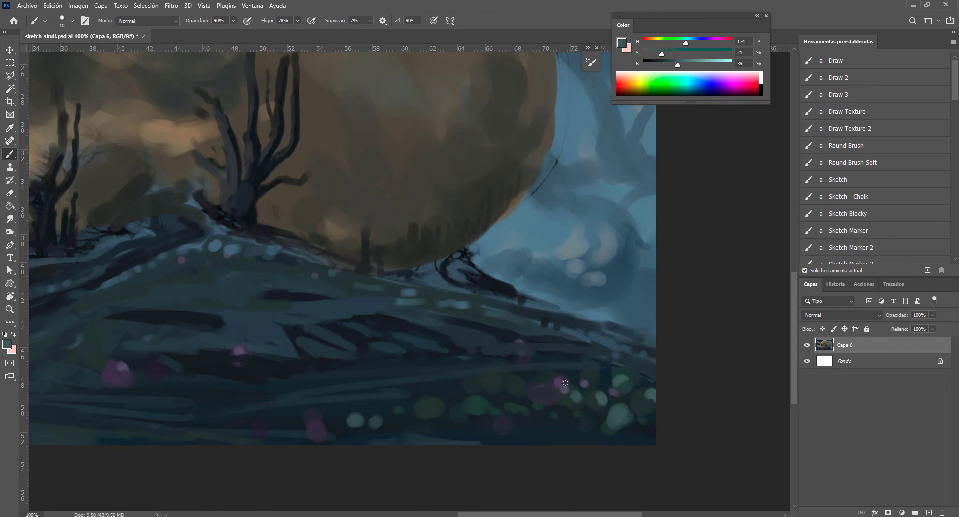
left_click(537, 383, "alt")
left_click(500, 422, "alt")
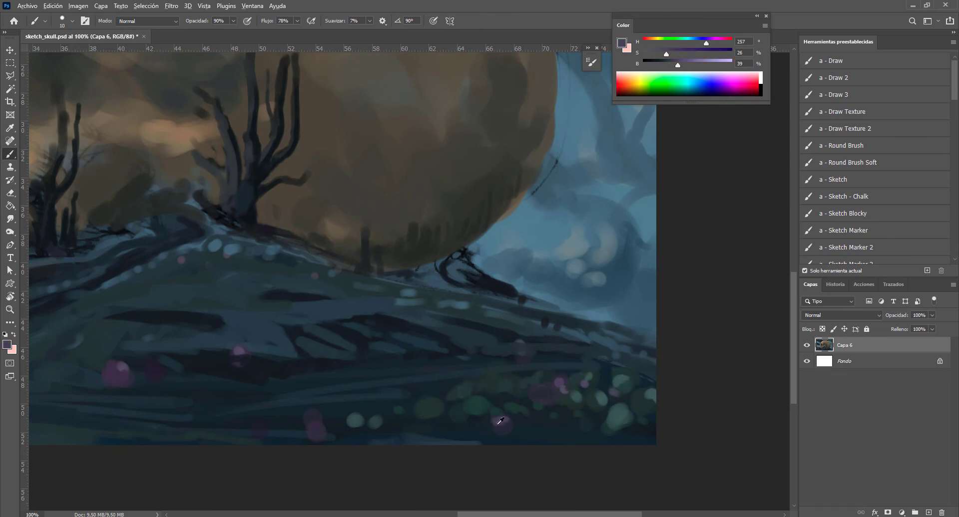
key("bracketright")
left_click_drag(627, 272, 617, 222)
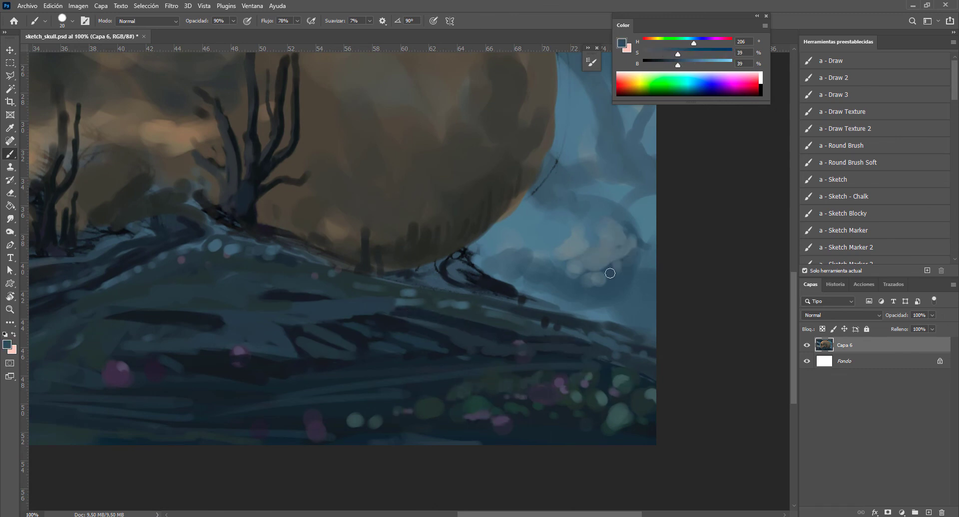
Paint over the bluish sphere in the sky with sampled mid blues.
left_click(609, 213, "alt")
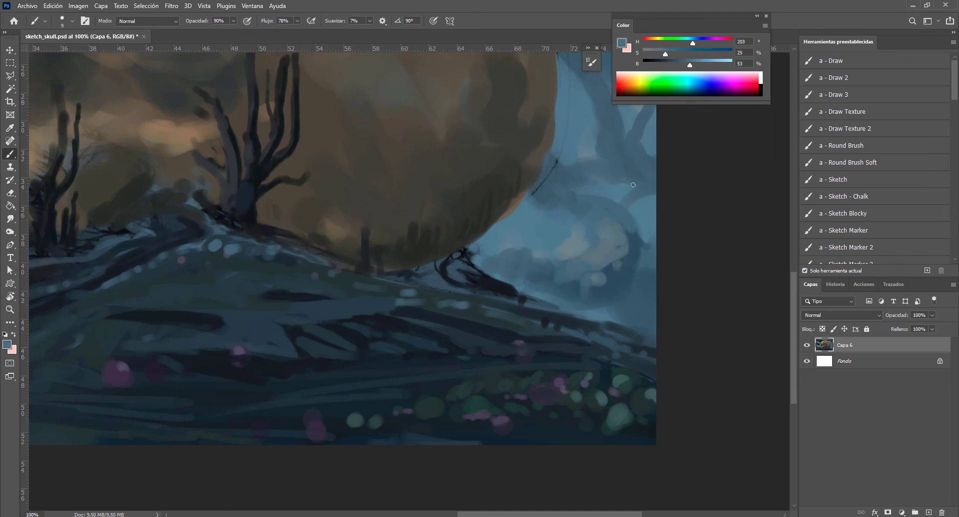
left_click(532, 197, "alt")
key("bracketright")
key("bracketright")
key("bracketright")
mouse_move(625, 270)
left_mouse_down()
mouse_move(609, 209)
mouse_move(569, 249)
mouse_move(614, 290)
left_mouse_up()
Sample a very dark colour and paint a long stroke across the lower painting.
left_click(599, 296, "alt")
left_click(519, 277, "alt")
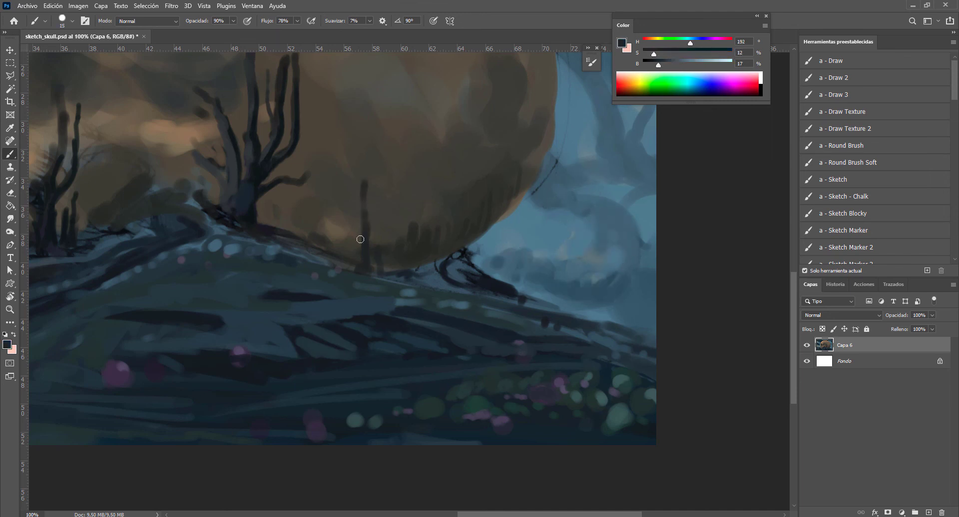
key("bracketleft")
left_click_drag(183, 358, 416, 310)
scroll(417, 310, "down", 5)
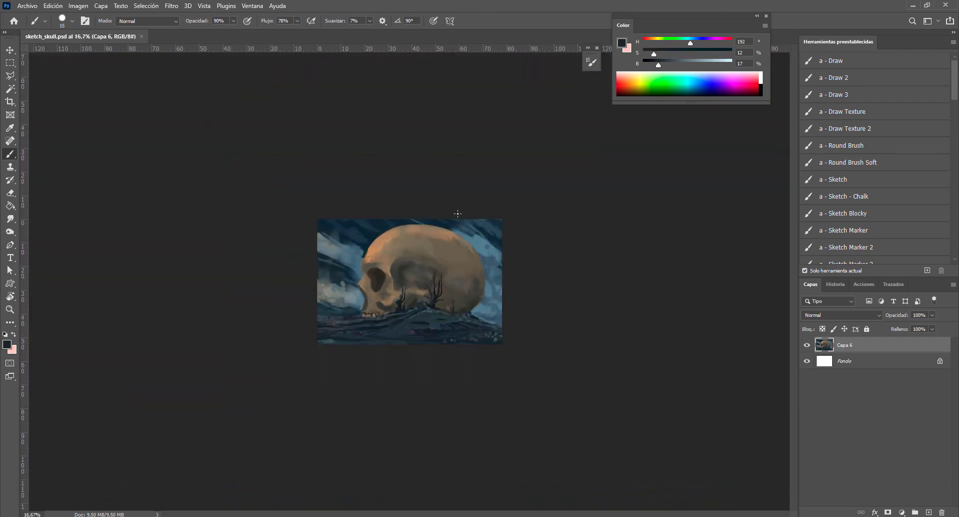
scroll(450, 250, "up", 3)
Cover the light patch in the upper-right sky with dark blue.
left_click(661, 388, "alt")
key("bracketright")
key("bracketright")
key("bracketright")
left_click(645, 124, "alt")
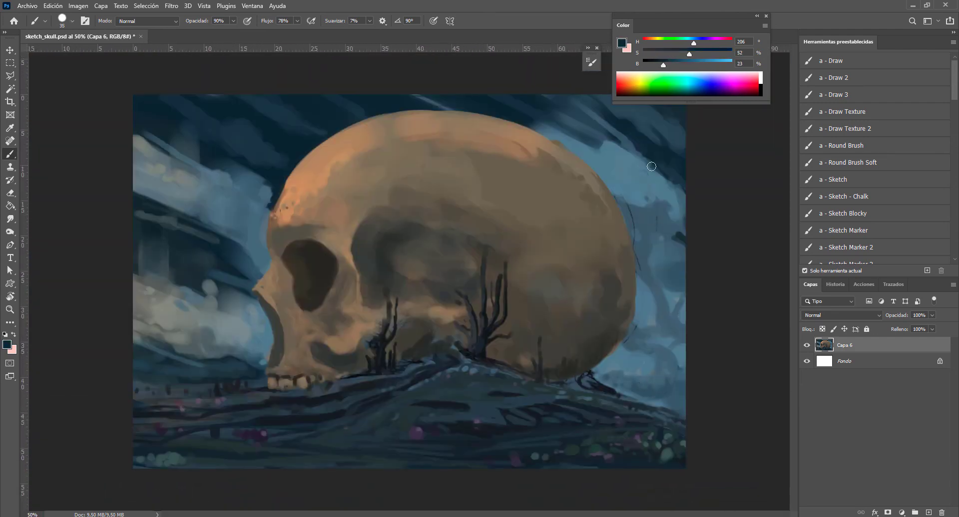
left_click_drag(655, 179, 555, 130)
Paint pale blue-grey strokes in the left sky, load warm orange, and add layer Capa 7.
left_click(260, 346, "alt")
left_click_drag(198, 192, 234, 217)
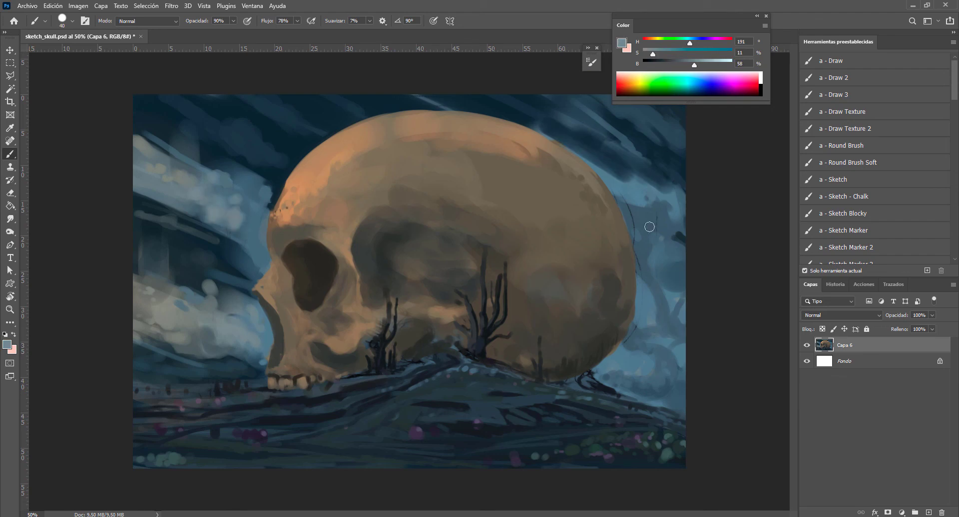
left_click(664, 200, "alt")
key("bracketleft")
key("bracketleft")
left_click(403, 395, "alt")
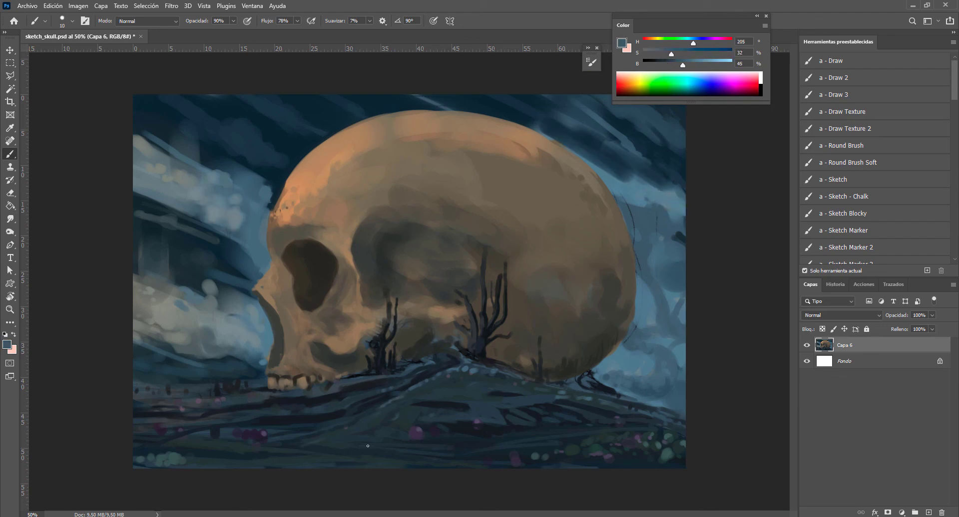
left_click(354, 381, "alt")
key("ctrl+shift+alt+n")
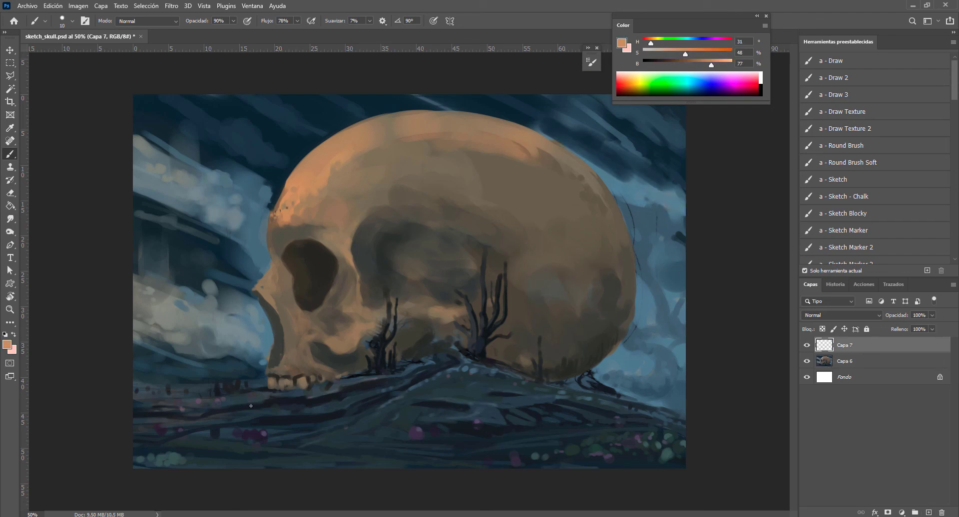
Adjust the brush opacity and size while sampling browns and dark trunk tones.
key("3")
key("bracketright")
left_click(401, 331, "alt")
scroll(401, 331, "down", 1)
scroll(354, 366, "up", 3)
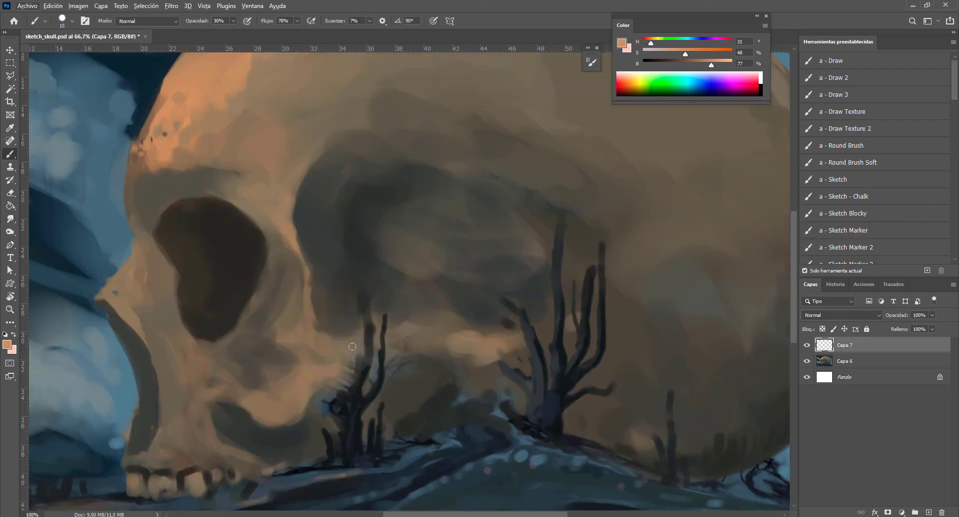
key("bracketleft")
key("bracketleft")
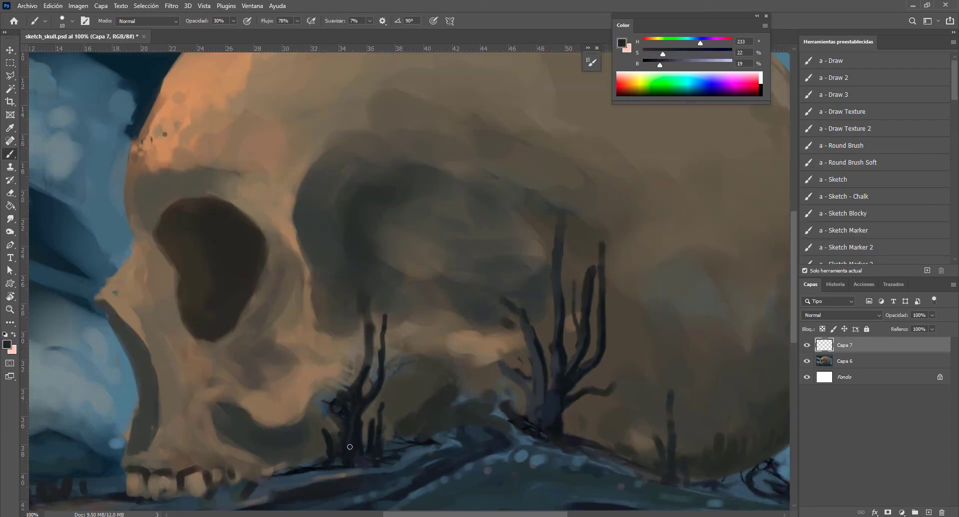
left_click(353, 431, "alt")
key("9")
key("bracketleft")
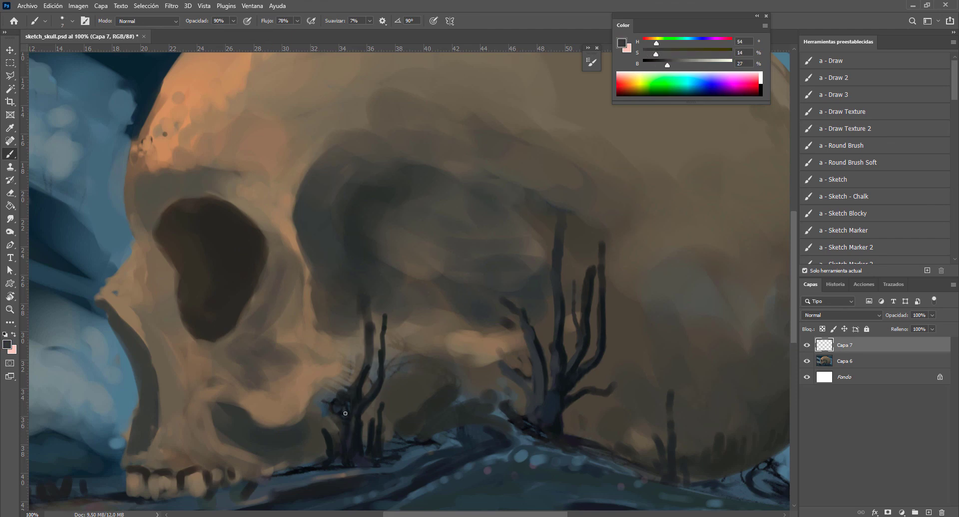
Touch up the bare tree trunks with dark blue-grey, olive and brown tones.
left_click(345, 414, "alt")
left_click(364, 351, "alt")
left_click(380, 372, "alt")
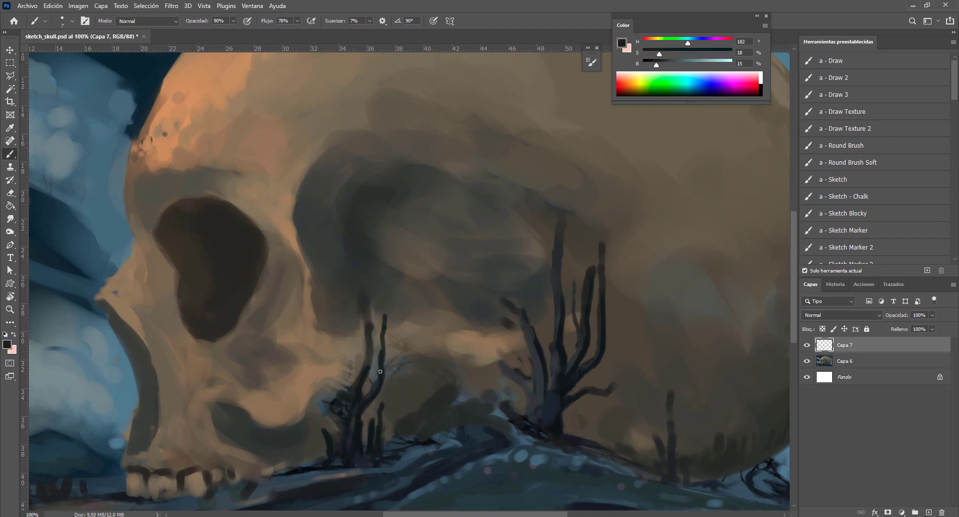
left_click(328, 442, "alt")
left_click(534, 398, "alt")
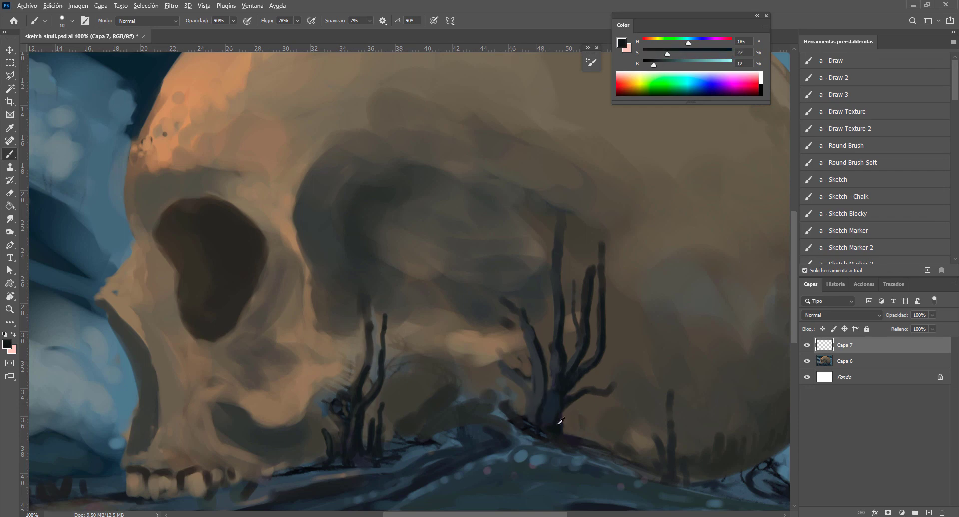
left_click(558, 416, "alt")
left_click(552, 385, "alt")
Merge the visible layers into a single Capa 8.
key("ctrl+minus")
key("ctrl+minus")
key("ctrl+minus")
key("ctrl+minus")
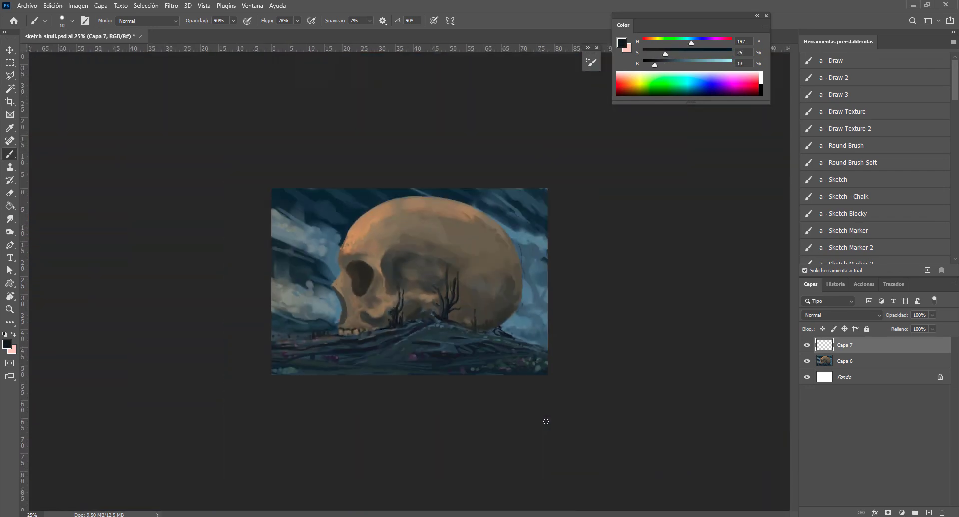
key("ctrl+plus")
key("ctrl+e")
Brighten the highlights with Levels, setting the white input to 206.
left_click(78, 5)
left_click(340, 43)
left_click_drag(728, 230, 703, 230)
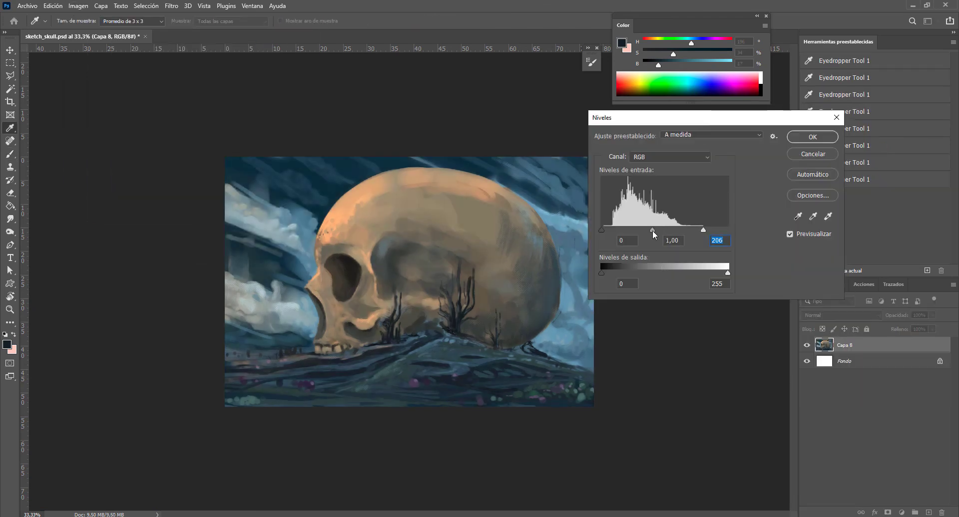
key("Return")
Select the b - Paint Chalk 2 brush preset.
key("b")
scroll(813, 182, "down", 3)
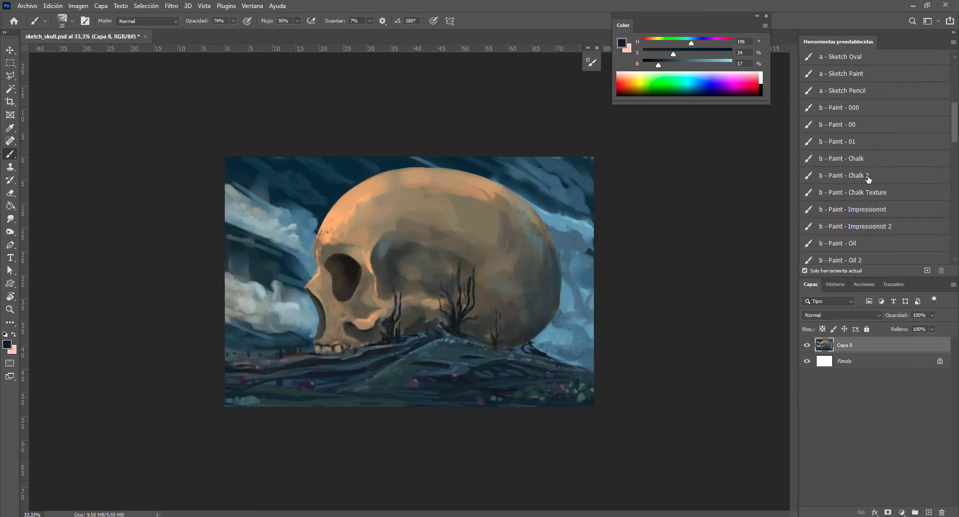
scroll(816, 156, "down", 2)
scroll(901, 156, "down", 2)
scroll(878, 199, "down", 2)
left_click(849, 213)
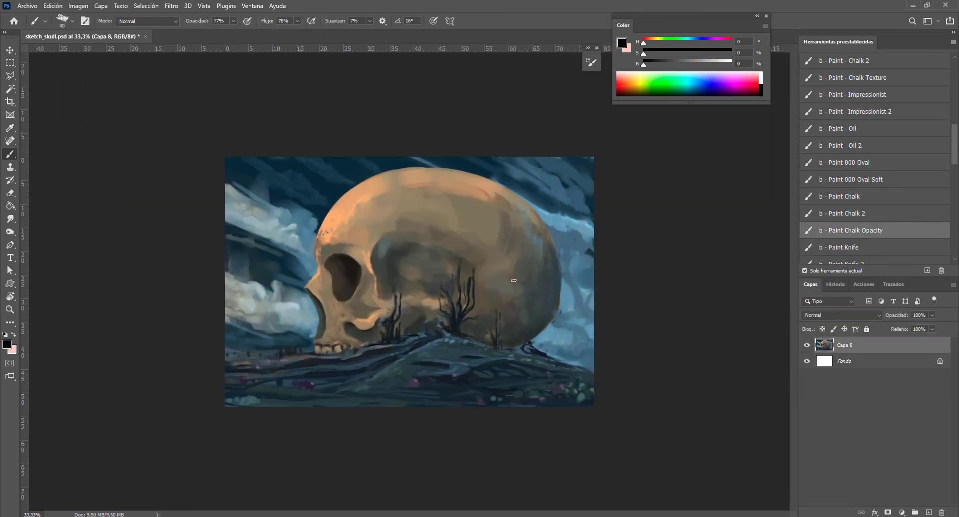
scroll(420, 345, "up", 1)
scroll(419, 345, "up", 1)
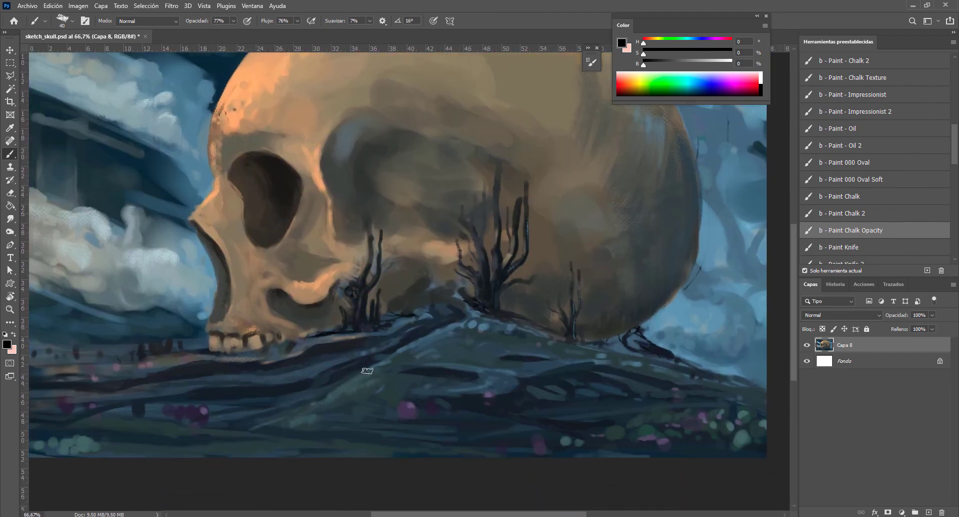
Paint a faint dark-blue chalk stroke across the hill.
left_click(582, 383, "alt")
left_click(426, 399, "alt")
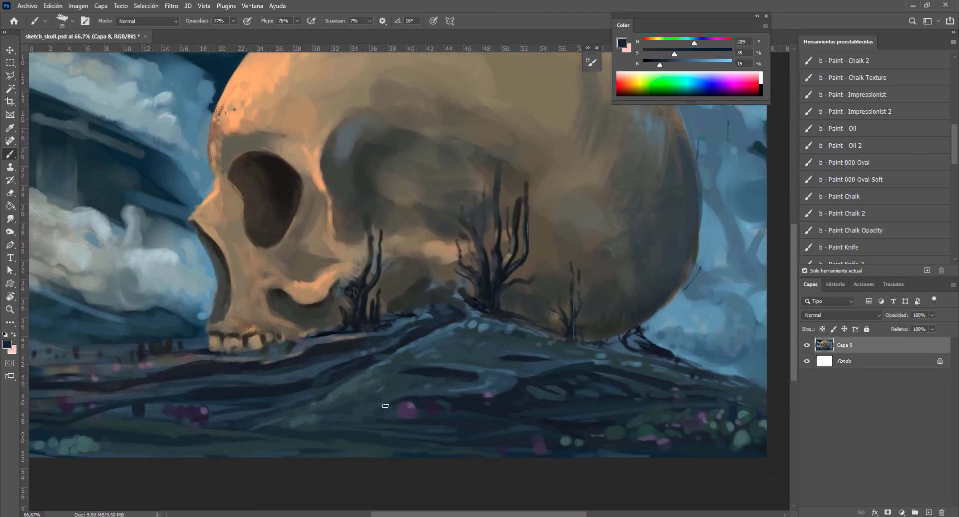
left_click(313, 400, "alt")
left_click(326, 400, "alt")
left_click_drag(327, 400, 229, 419)
Paint a near-black blue stroke by the tree roots.
left_click(329, 382, "alt")
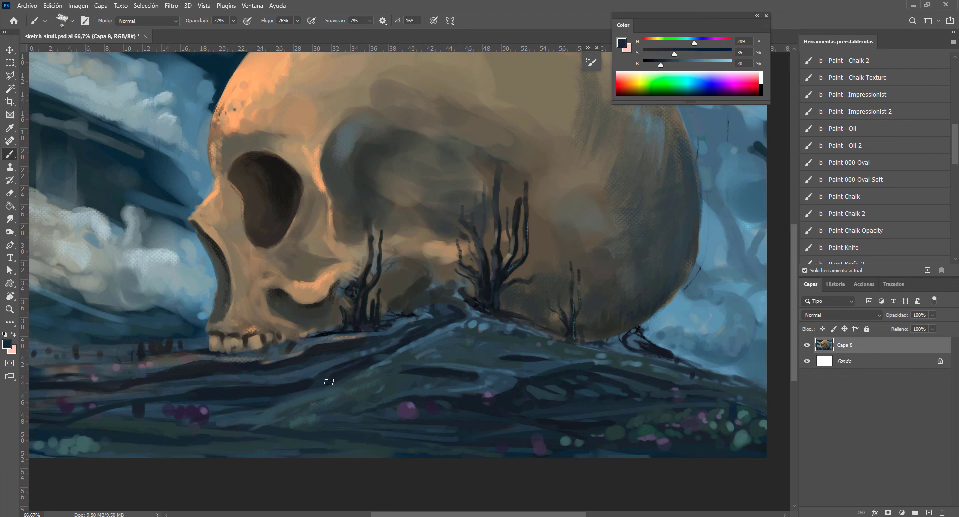
left_click(407, 407, "alt")
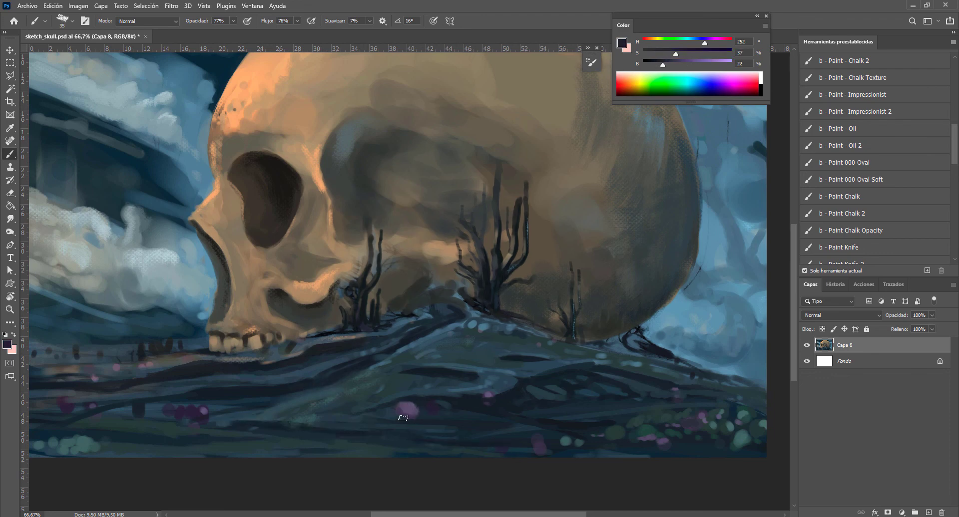
left_click(488, 290, "alt")
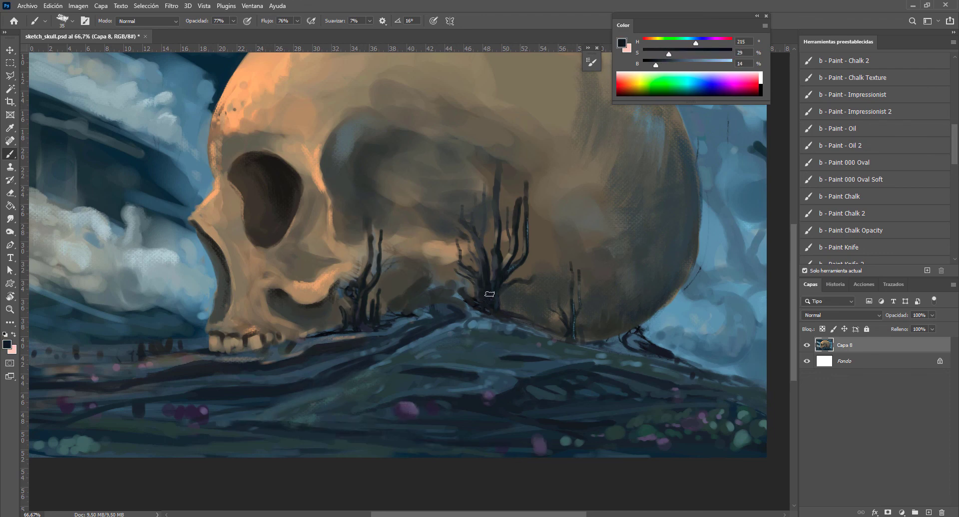
left_click_drag(489, 290, 449, 316)
Add root strokes at the trunk base with the brush at sizes 20 and 15.
left_click(483, 288, "alt")
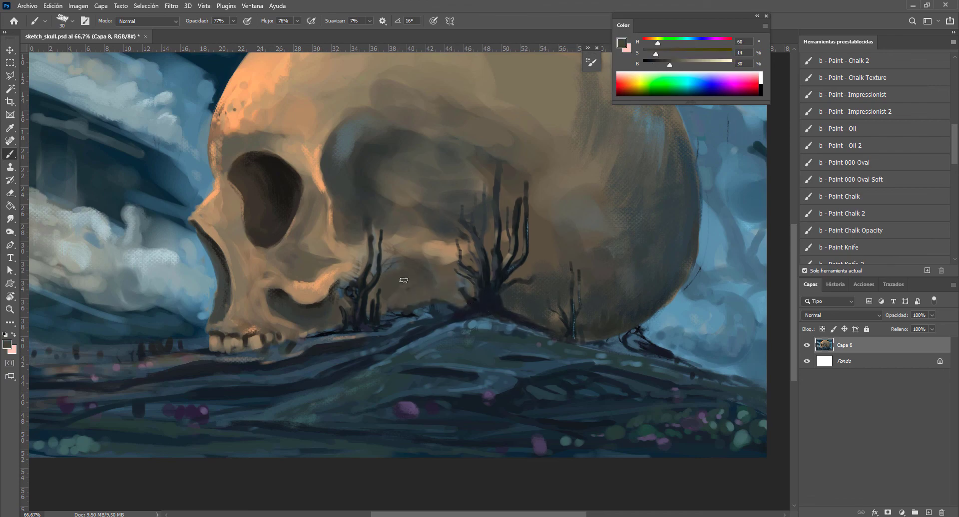
left_click(355, 266, "alt")
key("bracketleft")
left_click(369, 267, "alt")
left_click_drag(369, 266, 368, 212)
key("bracketleft")
left_click(349, 300, "alt")
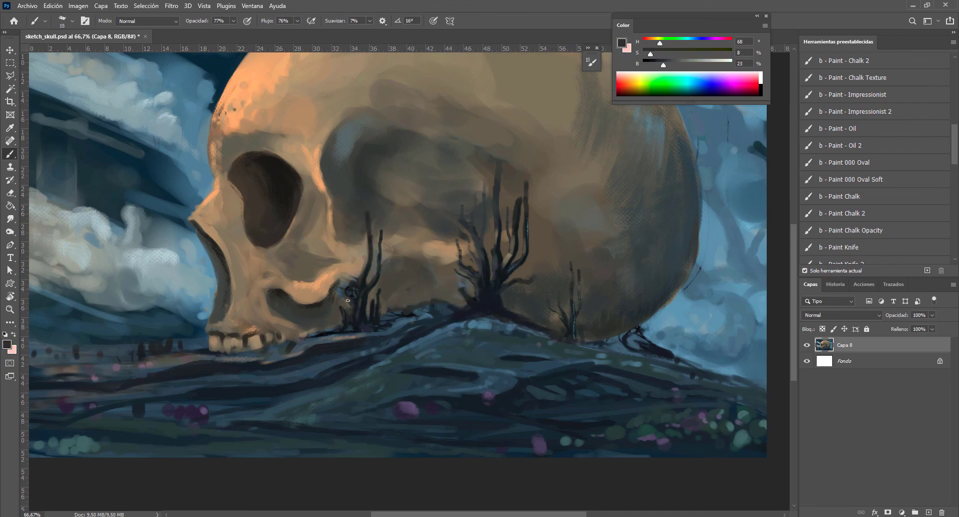
left_click_drag(349, 281, 344, 302)
left_click(346, 305, "alt")
Dab a light highlight on the trunk, then shrink the brush to 8.
key("ctrl+plus")
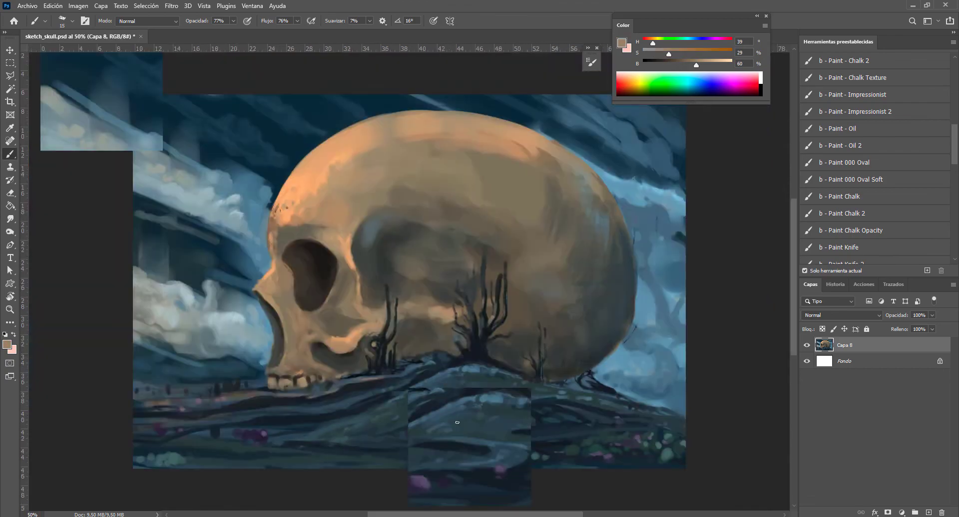
left_click(471, 356)
left_click(487, 363, "alt")
key("bracketleft")
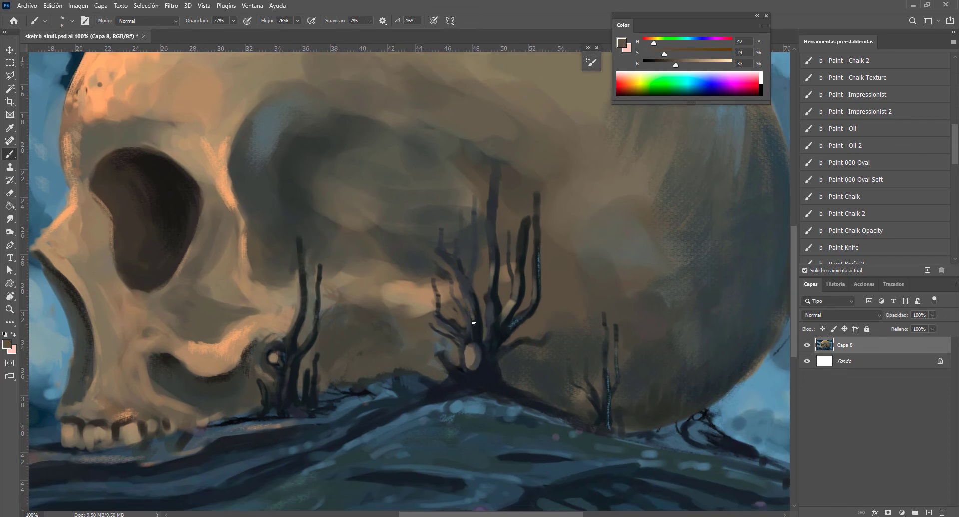
left_click(594, 425, "alt")
key("ctrl+minus")
key("ctrl+minus")
key("ctrl+minus")
At brush size 50, lighten the upper-left clouds and dark sky band with pale chalk strokes.
key("bracketright")
key("bracketright")
key("bracketright")
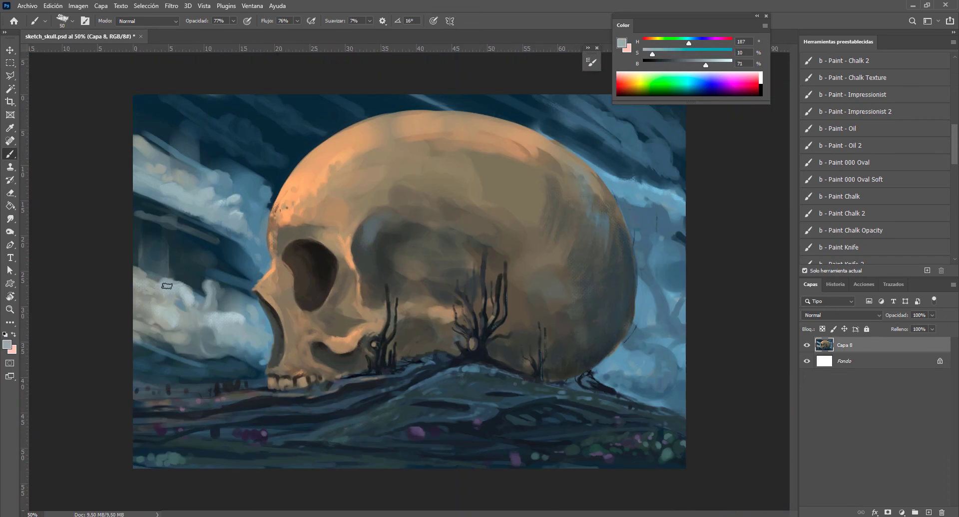
left_click(198, 294, "alt")
left_click_drag(215, 290, 245, 305)
left_click(145, 277, "alt")
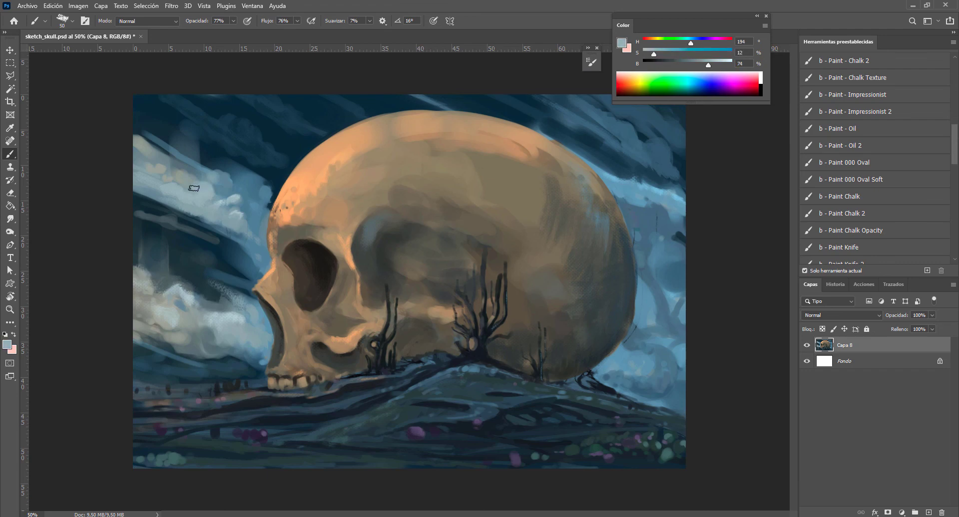
left_click_drag(160, 174, 197, 172)
left_click_drag(138, 160, 254, 270)
left_click(165, 235, "alt")
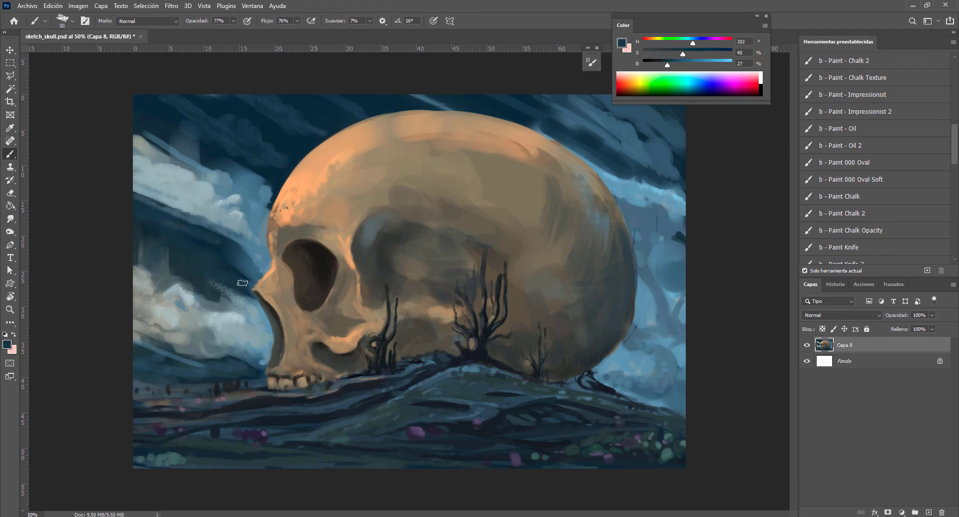
Paint light strokes in the sky right of the skull and sample ground and sky tones.
left_click(671, 183, "alt")
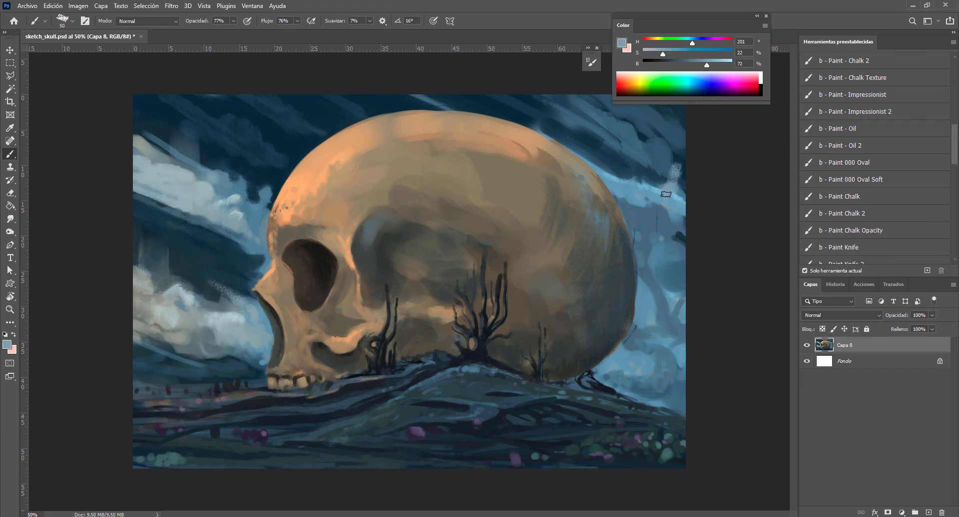
left_click_drag(679, 190, 659, 165)
left_click(233, 197, "alt")
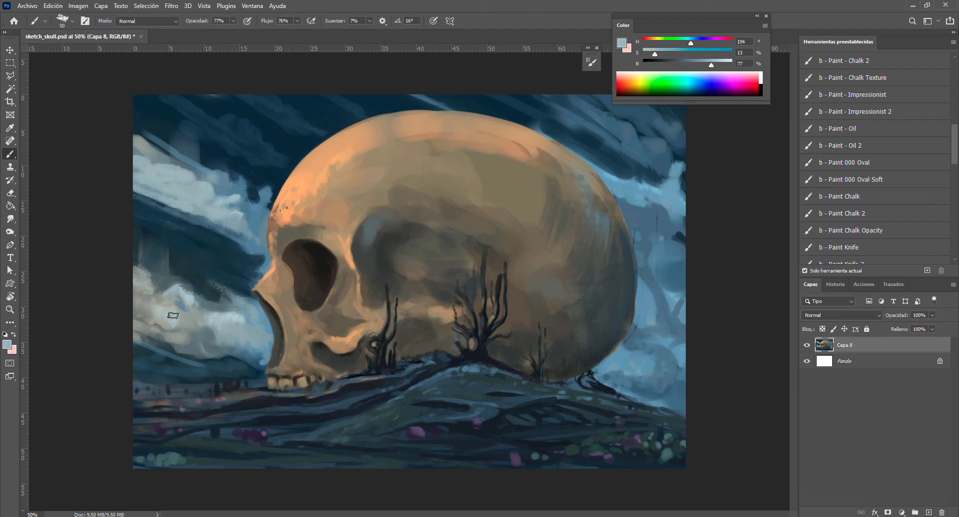
left_click(235, 398, "alt")
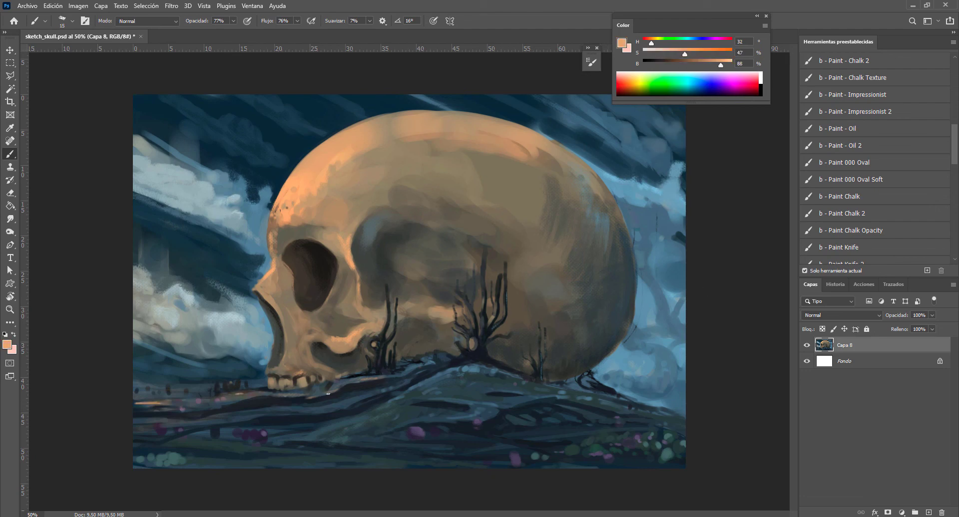
left_click(354, 417, "alt")
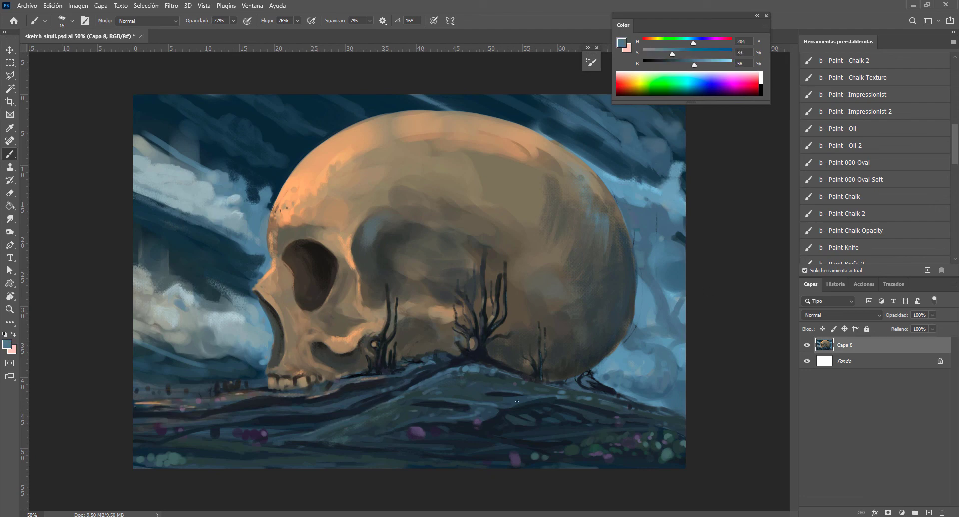
left_click(638, 444, "alt")
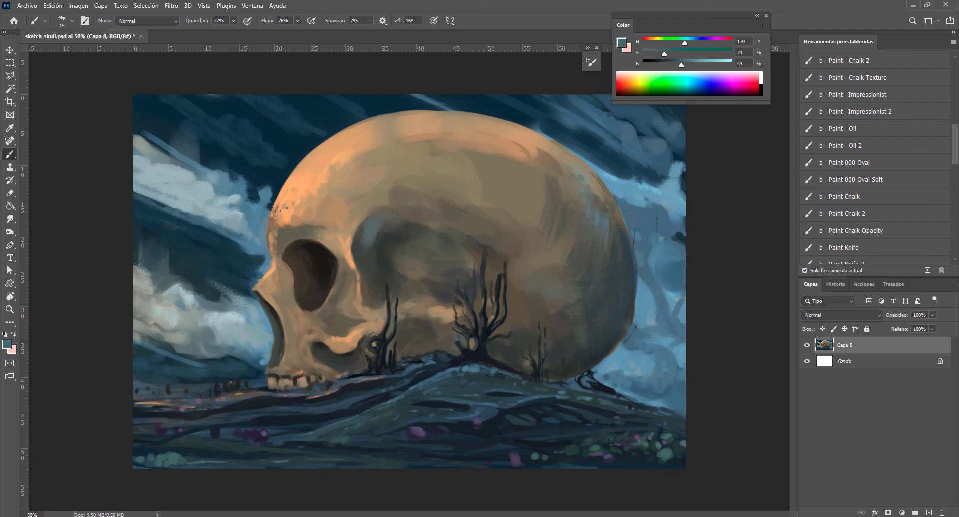
left_click(659, 207, "alt")
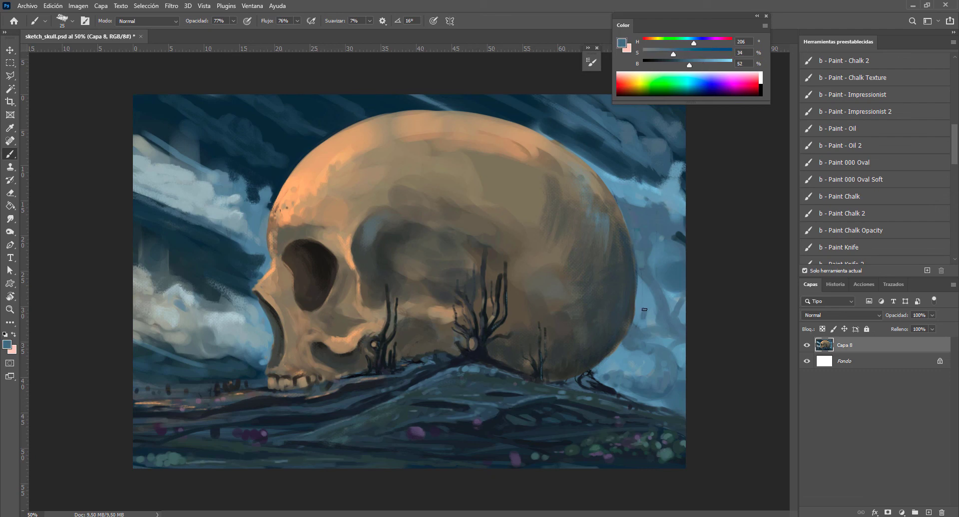